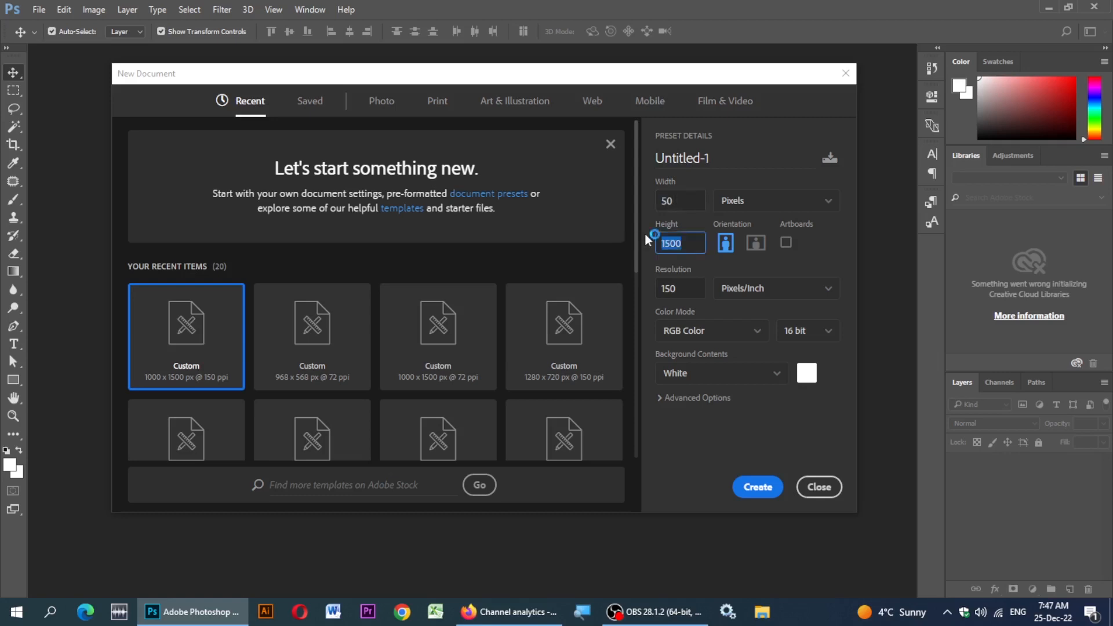
- Create a new document 100 pixels wide and 100 pixels high
{"action": "left_click", "coordinate": [654, 200]}
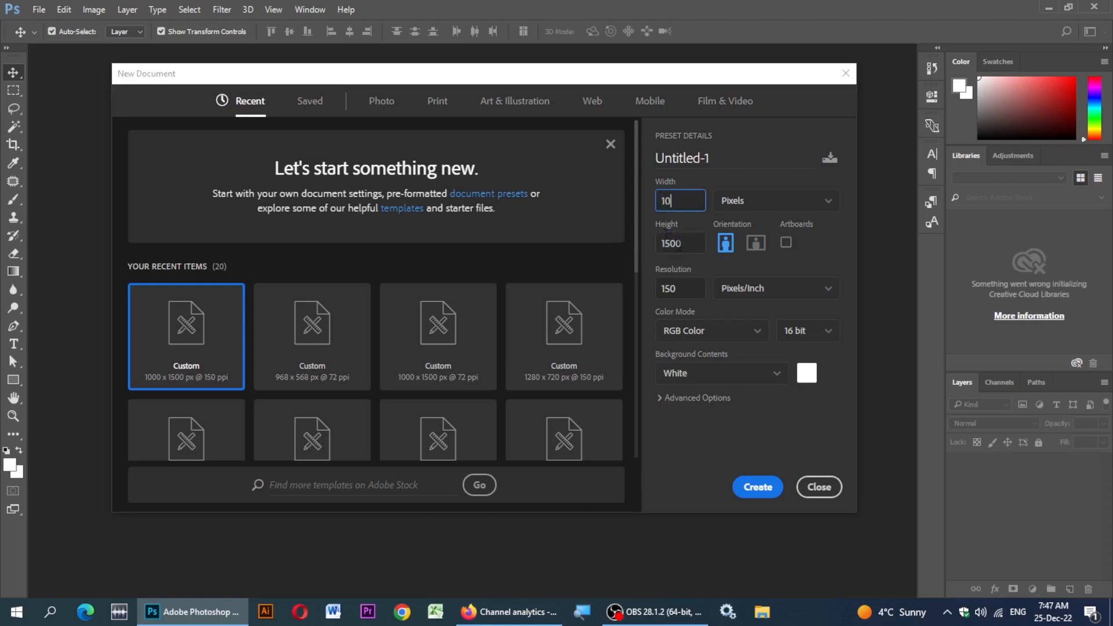
{"action": "type", "text": "100"}
{"action": "double_click", "coordinate": [665, 243]}
{"action": "type", "text": "100"}
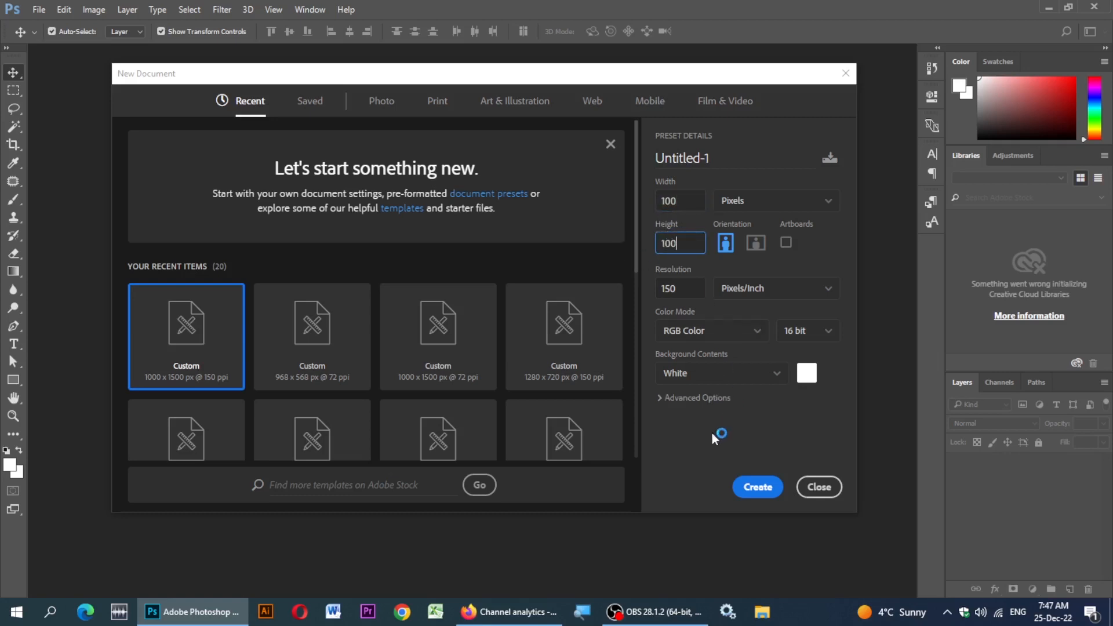
{"action": "left_click", "coordinate": [757, 487]}
- Draw a circle about 45 px in diameter with the Ellipse tool and move it into the canvas's lower-left area, about X 5, Y 46 px
{"action": "left_click", "coordinate": [26, 390]}
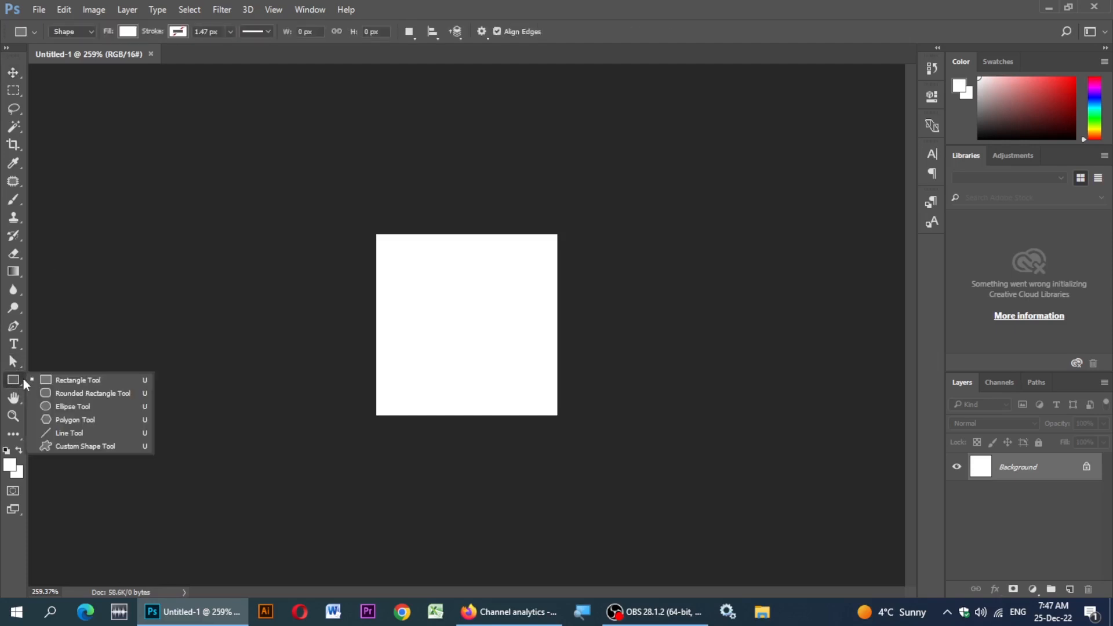
{"action": "left_click", "coordinate": [64, 406]}
{"action": "left_click_drag", "start_coordinate": [392, 360], "coordinate": [556, 437]}
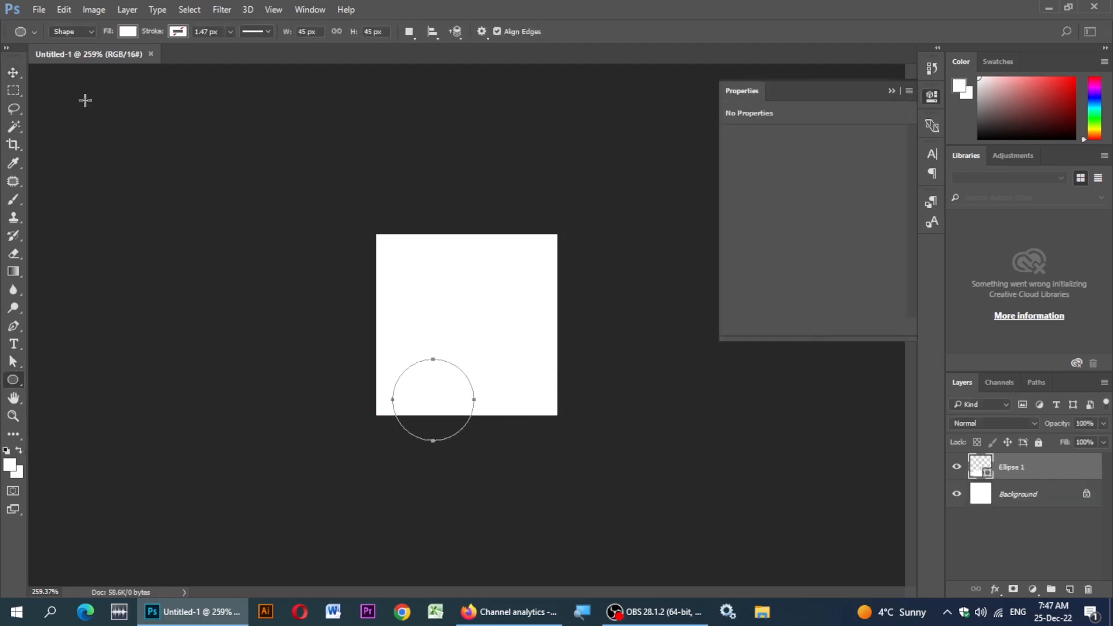
{"action": "left_click", "coordinate": [14, 73]}
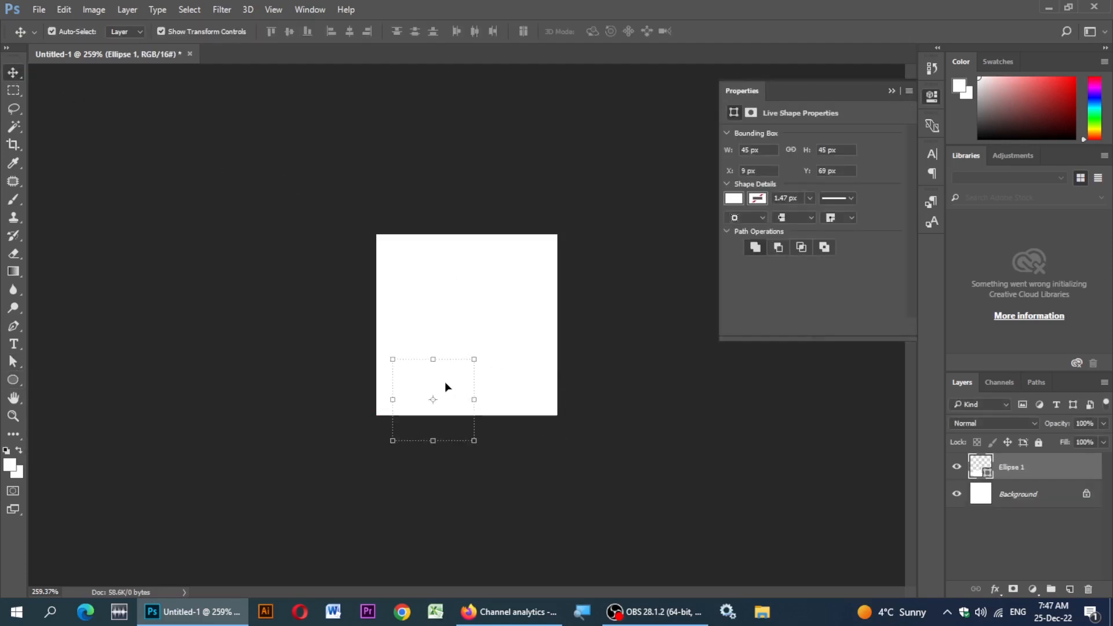
{"action": "left_click_drag", "start_coordinate": [444, 382], "coordinate": [437, 340]}
- Change the circle's fill to pure blue from the color swatches
{"action": "left_click", "coordinate": [733, 198]}
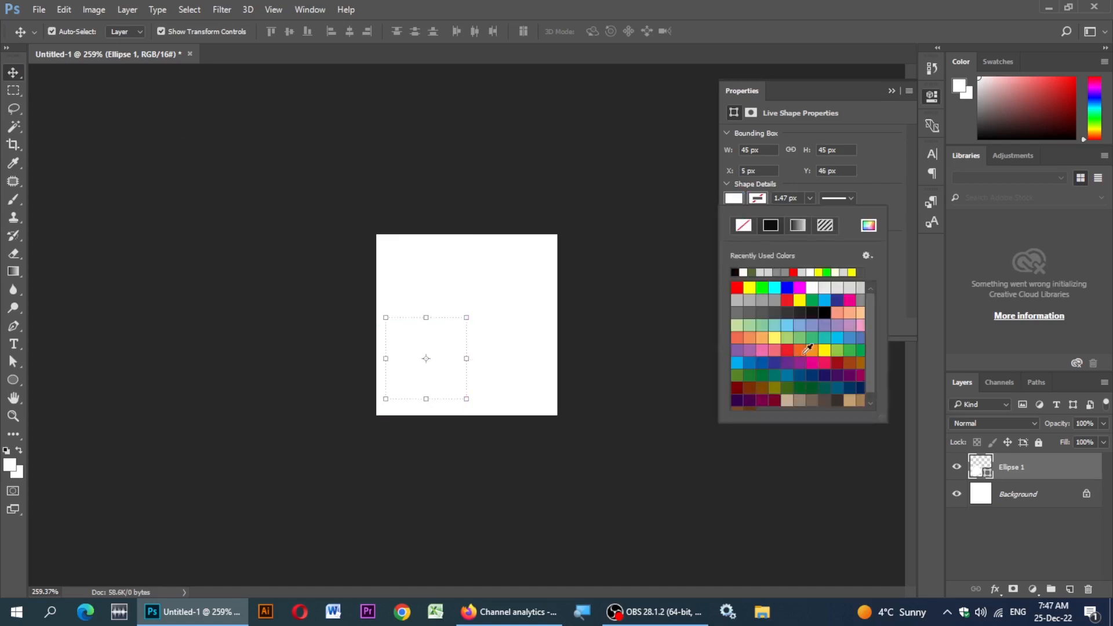
{"action": "left_click", "coordinate": [788, 287]}
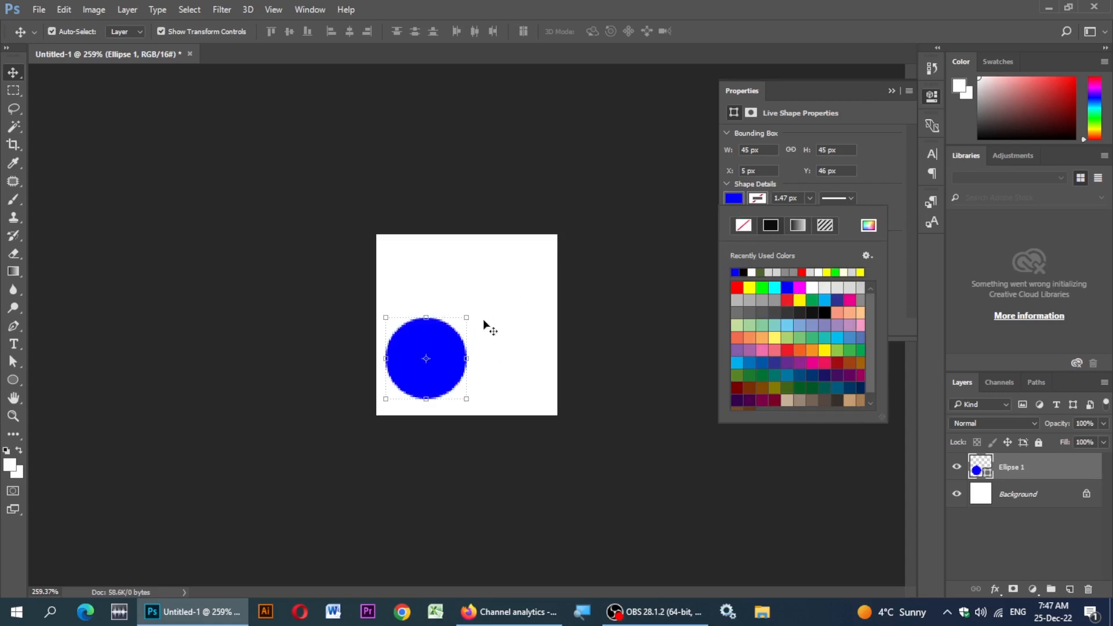
{"action": "left_click", "coordinate": [439, 362]}
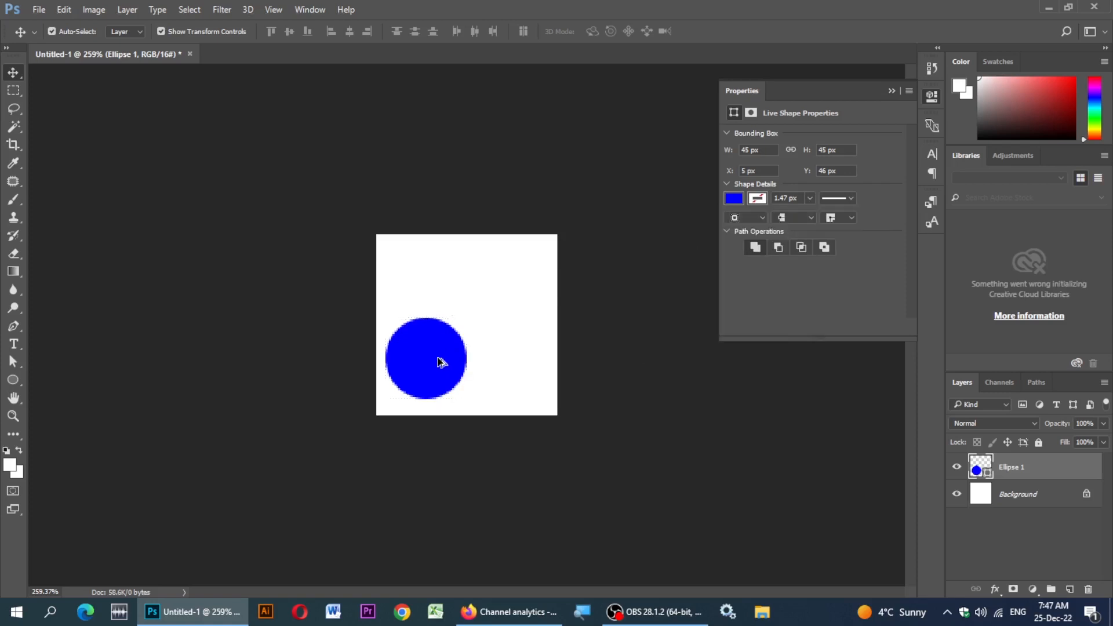
- Duplicate the blue circle into the canvas's upper-right area, about X 50, Y 5 px, and fill the copy with light blue
{"action": "left_click_drag", "start_coordinate": [442, 363], "coordinate": [520, 288]}
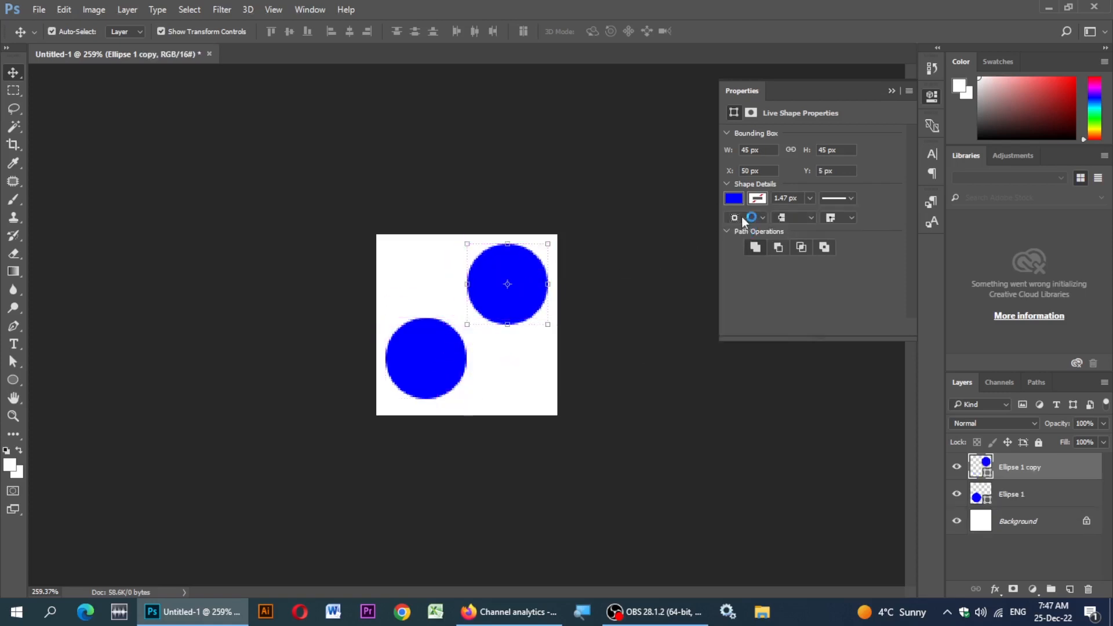
{"action": "left_click", "coordinate": [734, 199]}
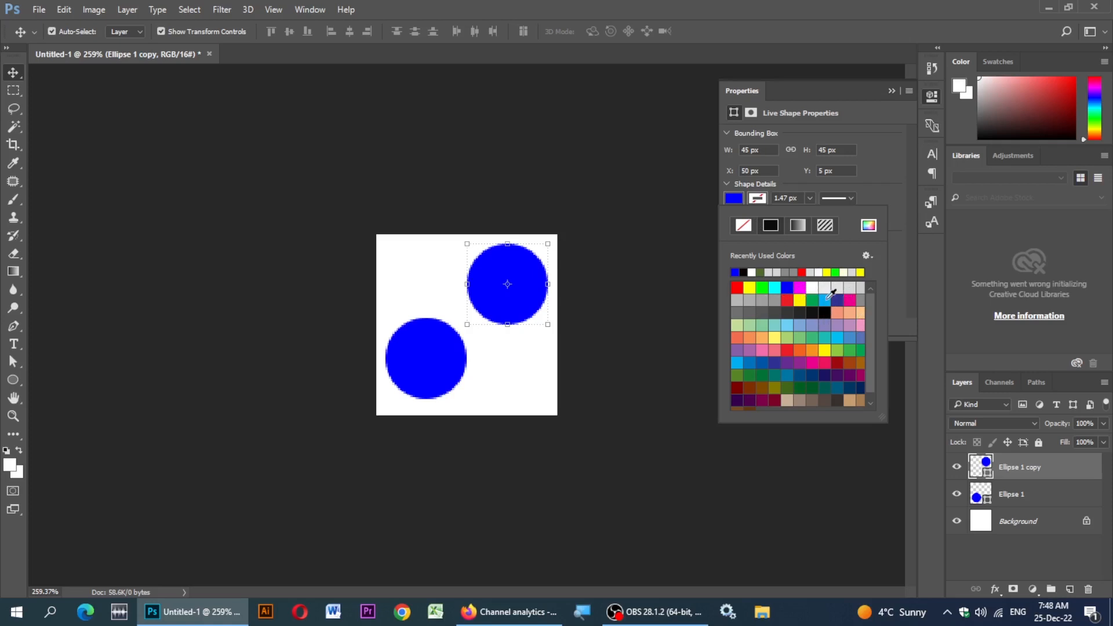
{"action": "left_click", "coordinate": [825, 300]}
- Define the canvas with the two blue circles as a pattern, accepting the suggested name
{"action": "left_click", "coordinate": [406, 266]}
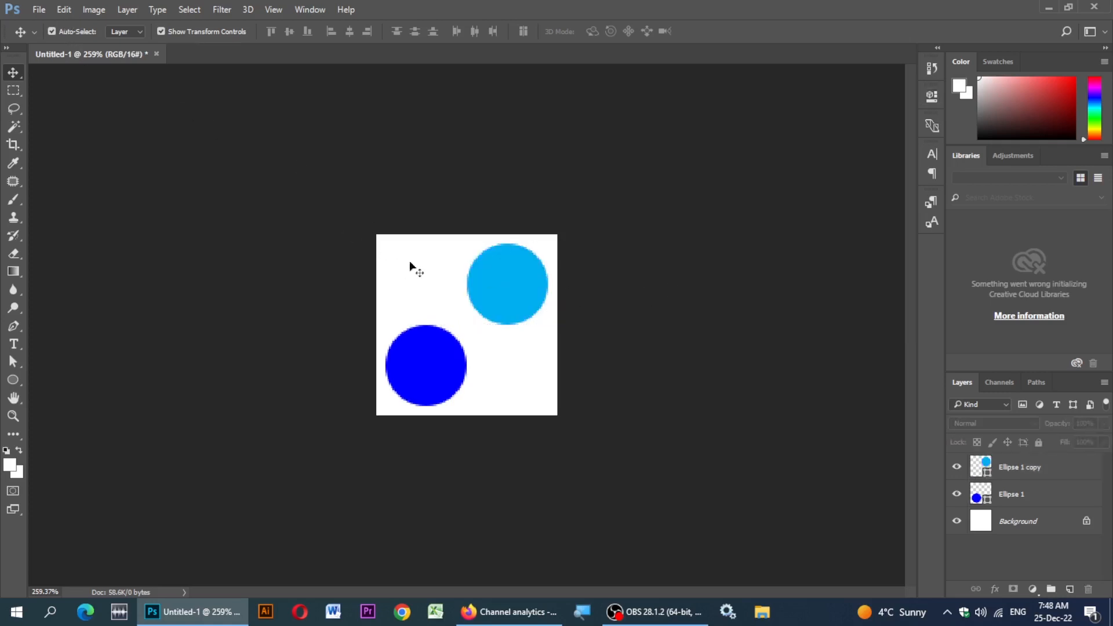
{"action": "left_click", "coordinate": [61, 9]}
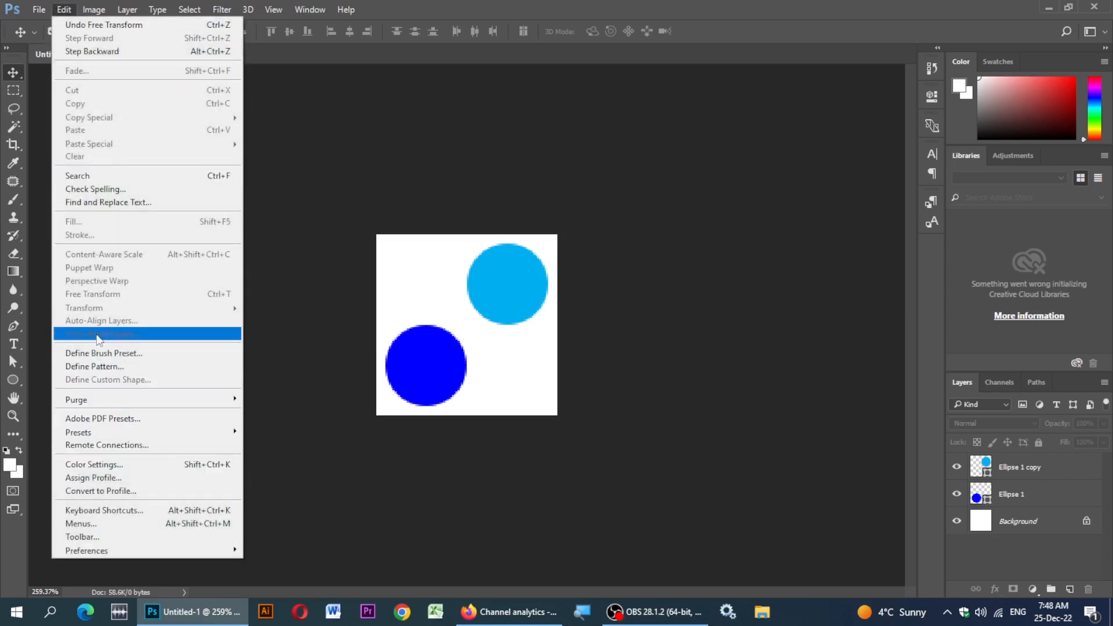
{"action": "left_click", "coordinate": [92, 367]}
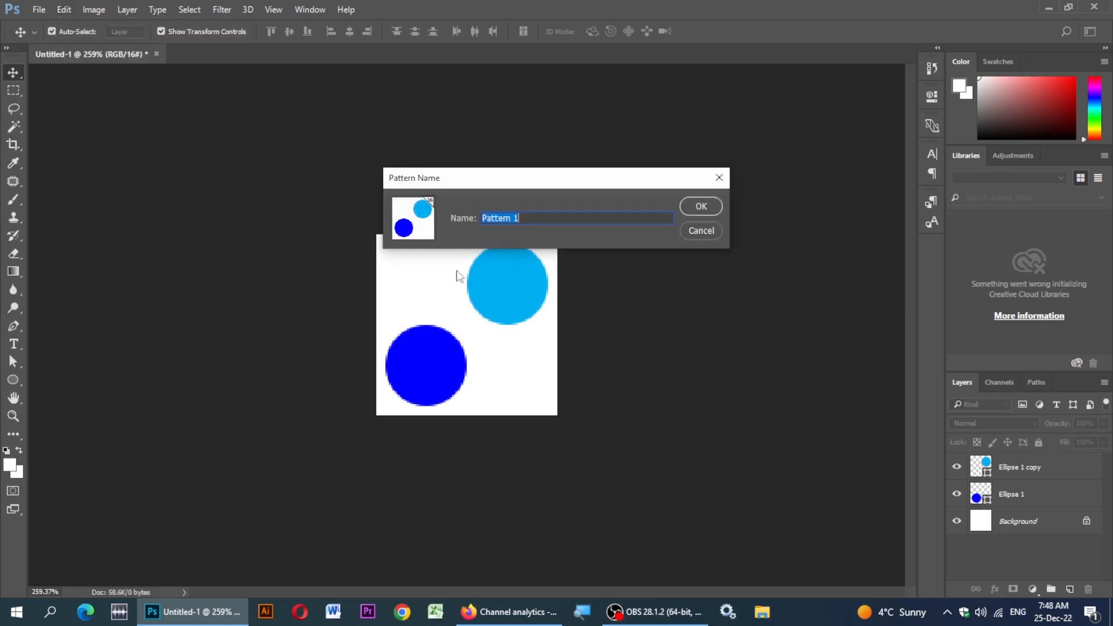
{"action": "left_click", "coordinate": [702, 207]}
- Set the foreground color to dark crimson c8104c and fill the lower-left circle with it
{"action": "left_click", "coordinate": [443, 360]}
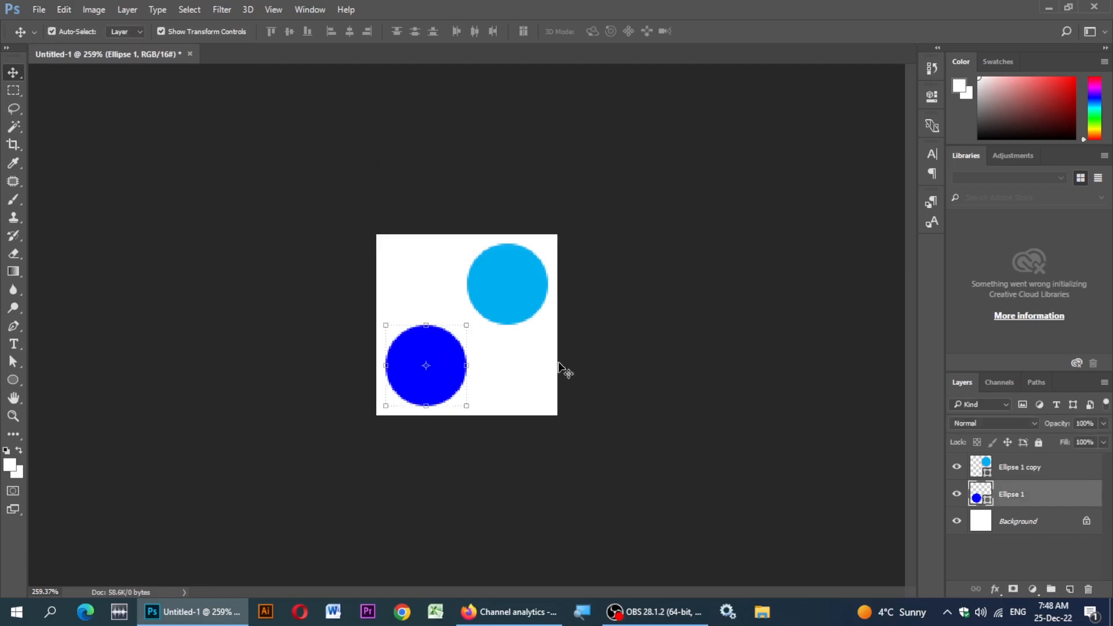
{"action": "left_click", "coordinate": [12, 467]}
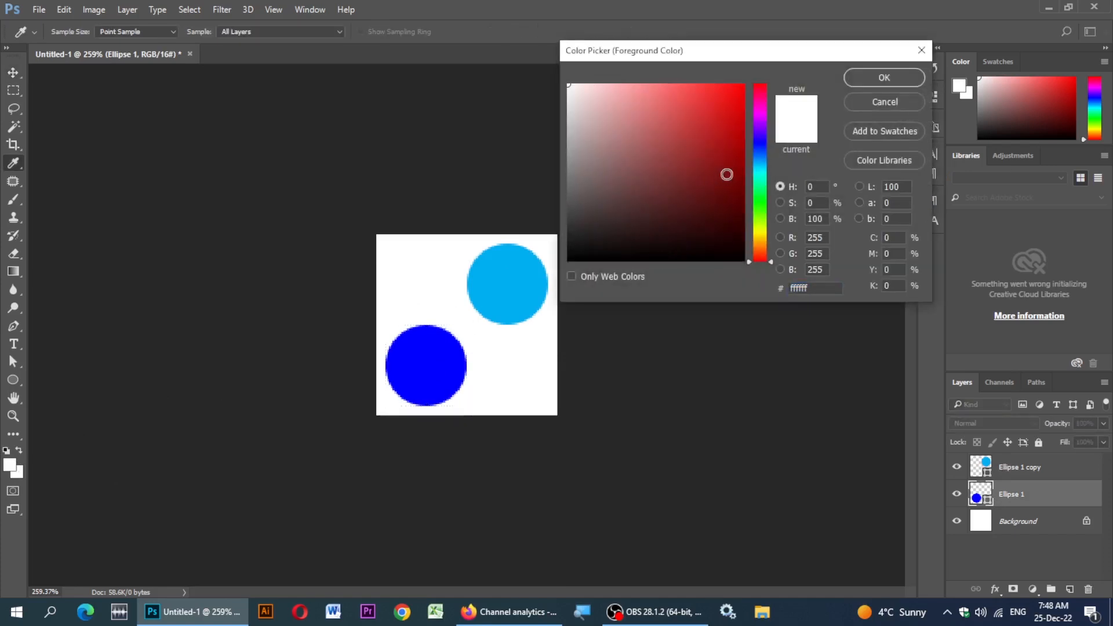
{"action": "mouse_move", "coordinate": [756, 130]}
{"action": "left_mouse_down"}
{"action": "mouse_move", "coordinate": [763, 94]}
{"action": "mouse_move", "coordinate": [732, 164]}
{"action": "mouse_move", "coordinate": [728, 107]}
{"action": "mouse_move", "coordinate": [727, 143]}
{"action": "mouse_move", "coordinate": [730, 117]}
{"action": "left_mouse_up"}
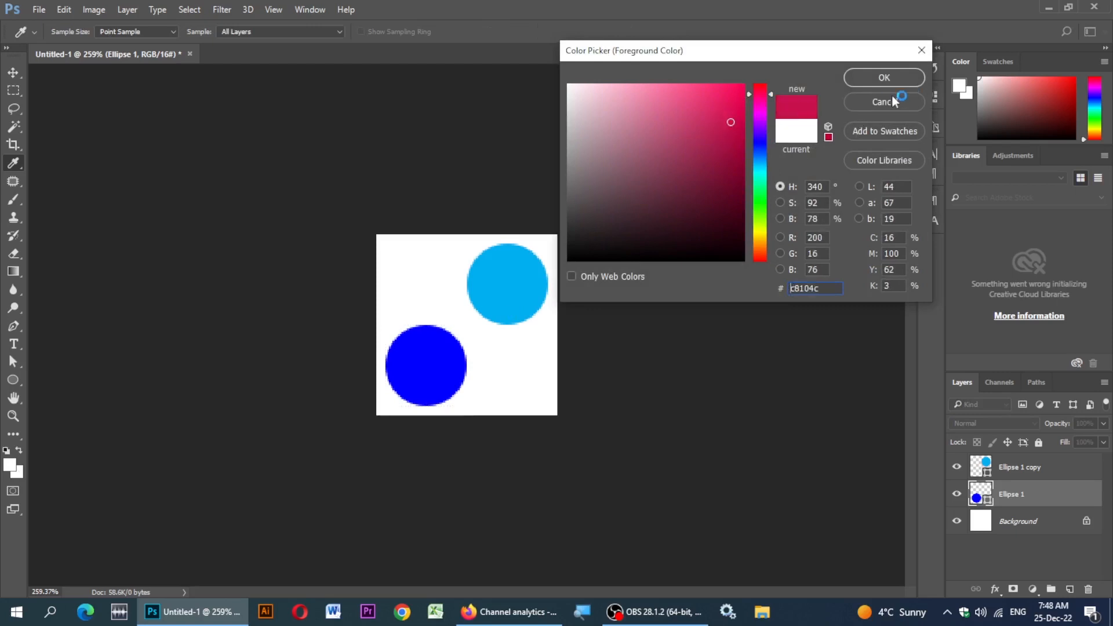
{"action": "left_click", "coordinate": [884, 78]}
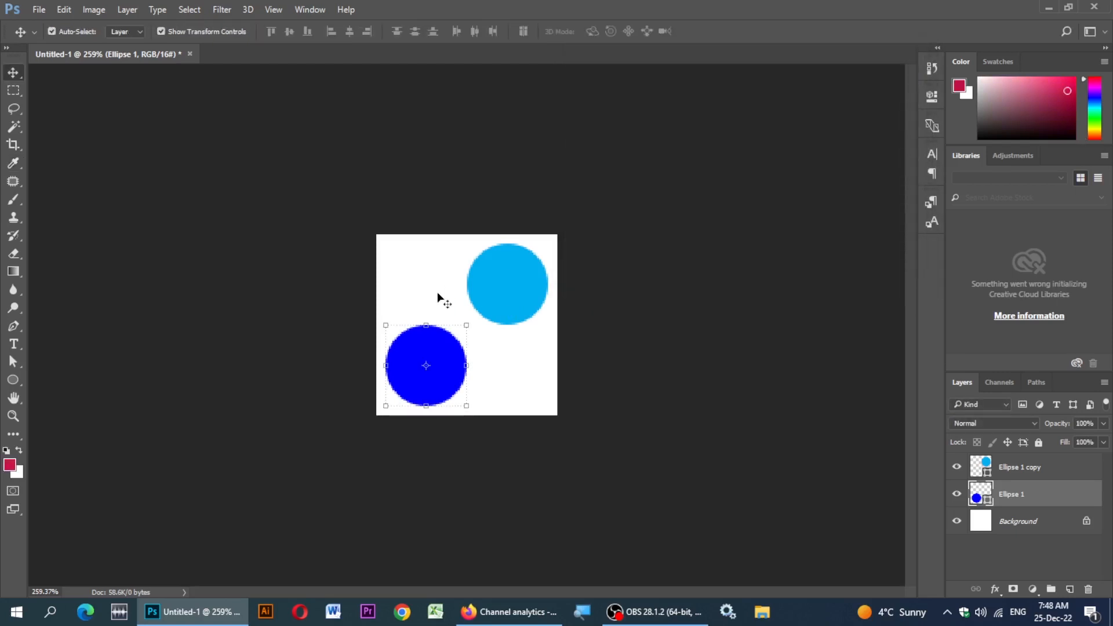
{"action": "key", "text": "alt+BackSpace"}
- Set the foreground color to pink ff558d and fill the upper-right circle with it
{"action": "left_click", "coordinate": [513, 282]}
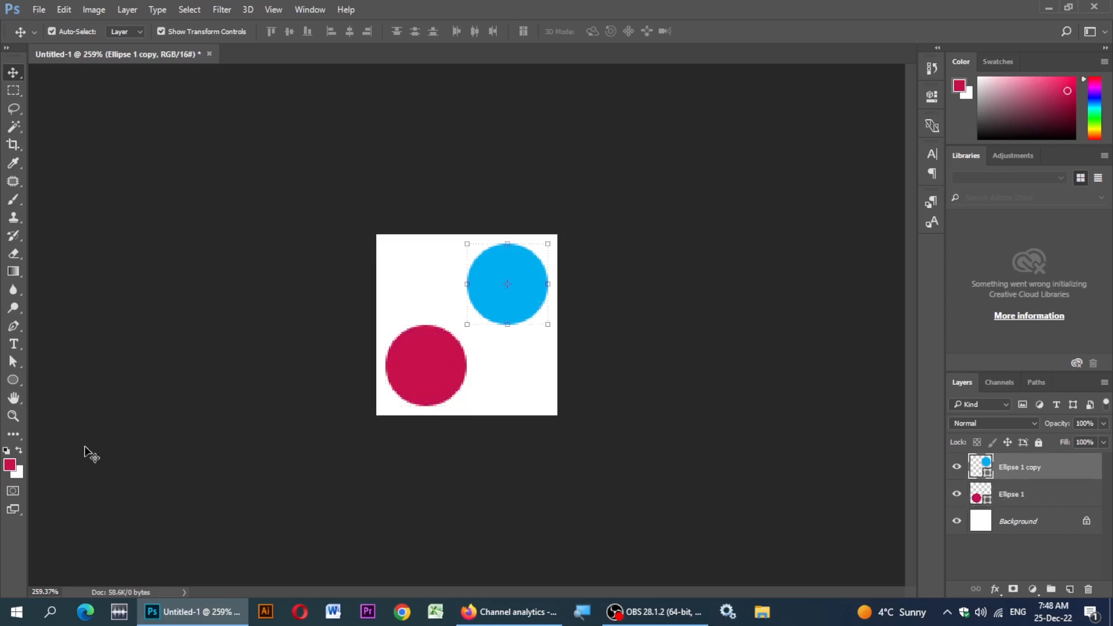
{"action": "left_click", "coordinate": [8, 466]}
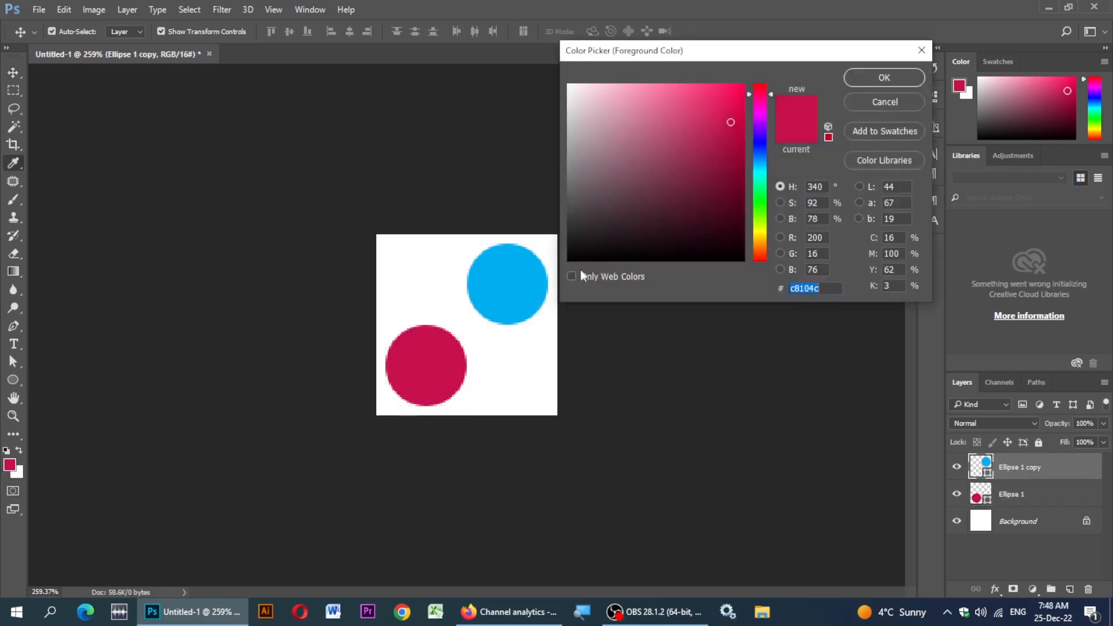
{"action": "left_click", "coordinate": [724, 116]}
{"action": "left_click_drag", "start_coordinate": [724, 117], "coordinate": [686, 82]}
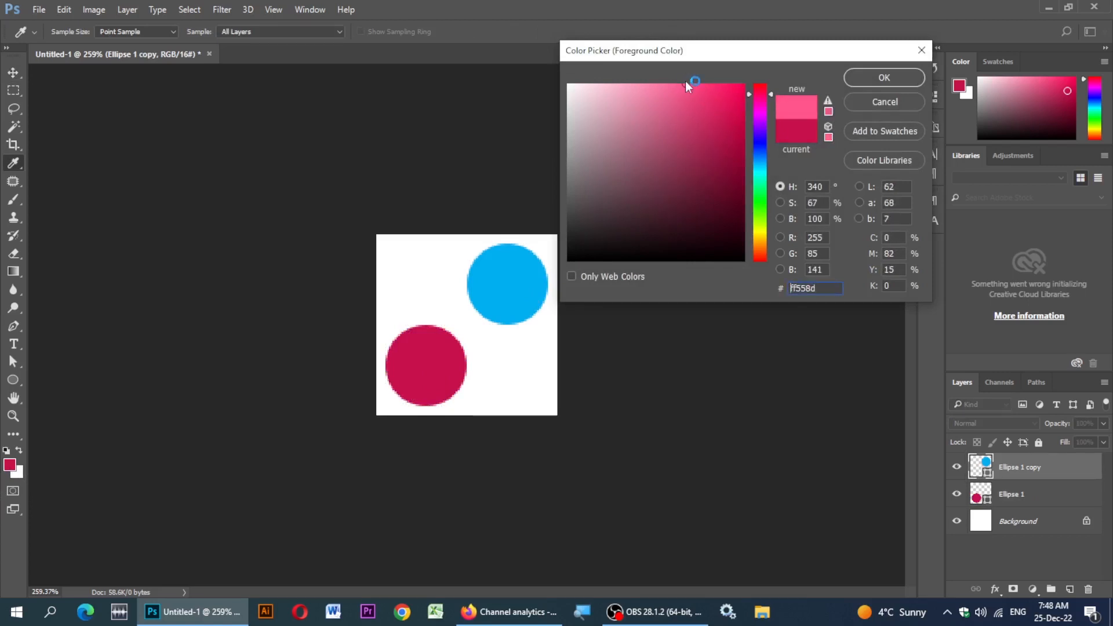
{"action": "left_click", "coordinate": [902, 78]}
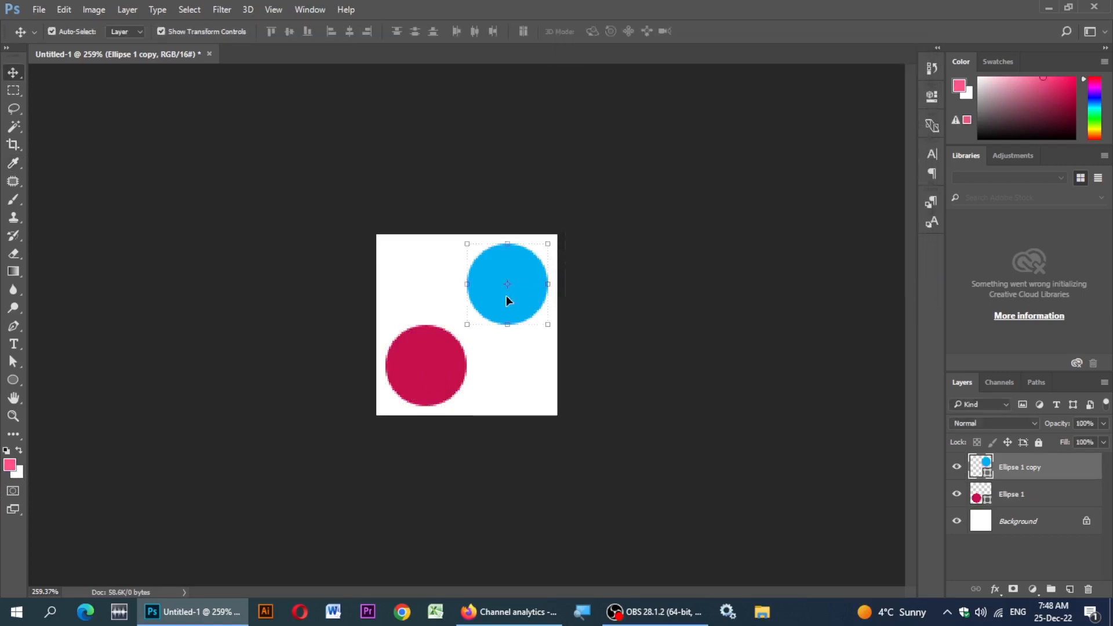
{"action": "key", "text": "alt+BackSpace"}
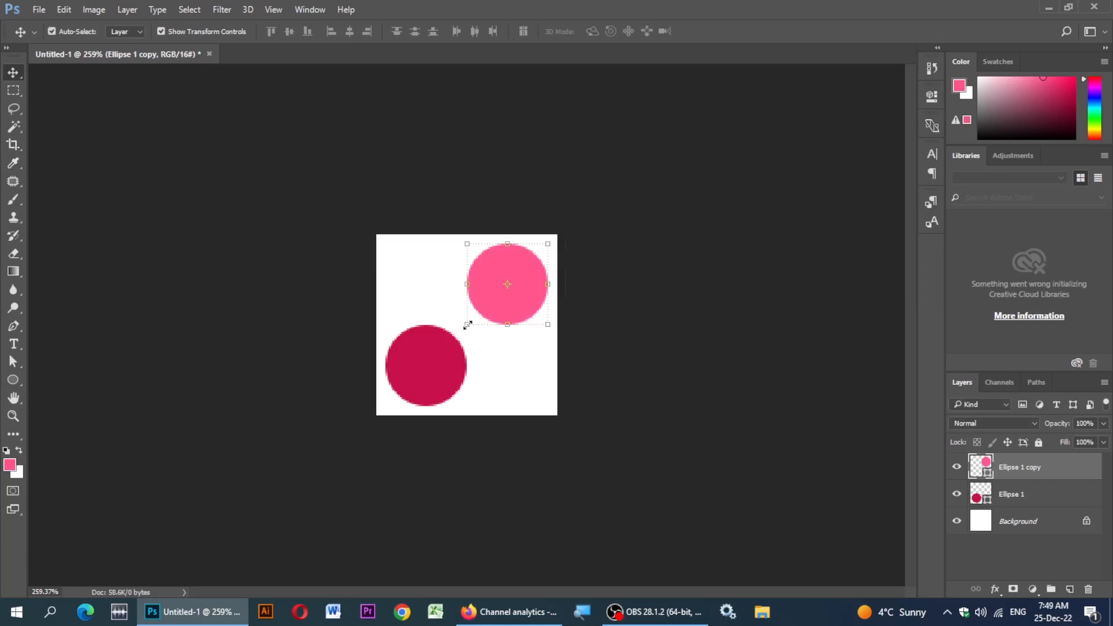
- Define the crimson and pink circles as a new pattern, accepting the suggested name
{"action": "left_click", "coordinate": [397, 274]}
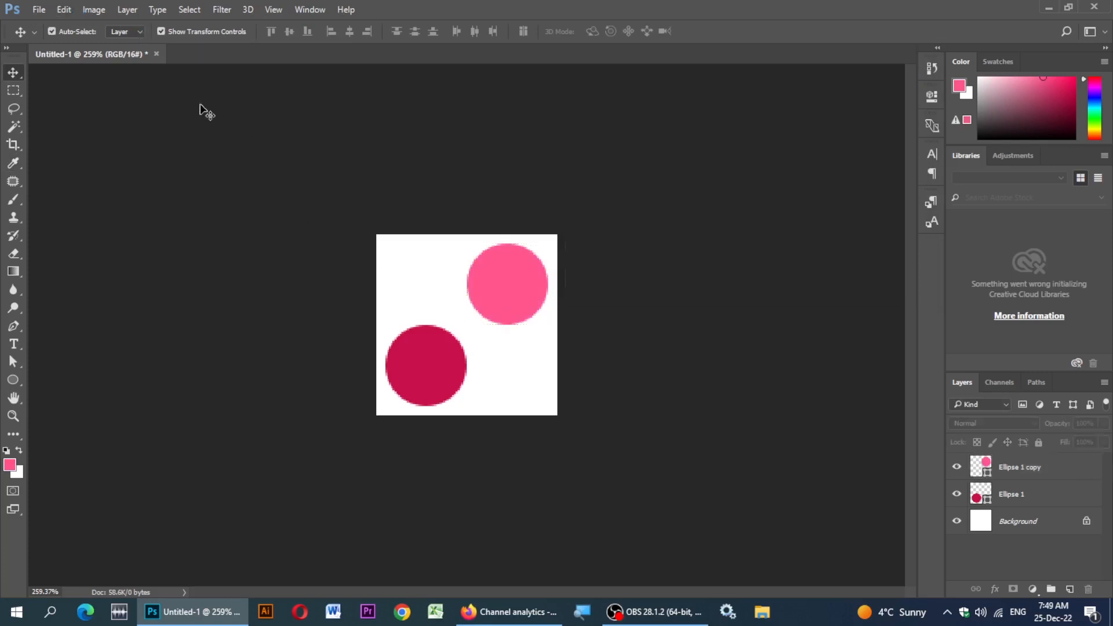
{"action": "left_click", "coordinate": [64, 10]}
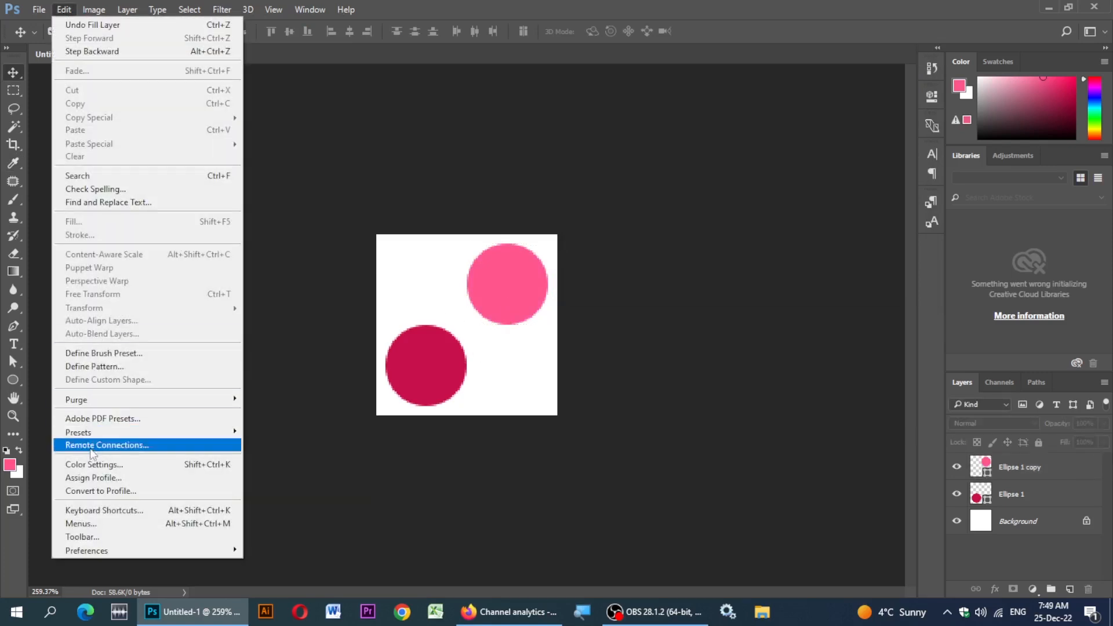
{"action": "left_click", "coordinate": [111, 367]}
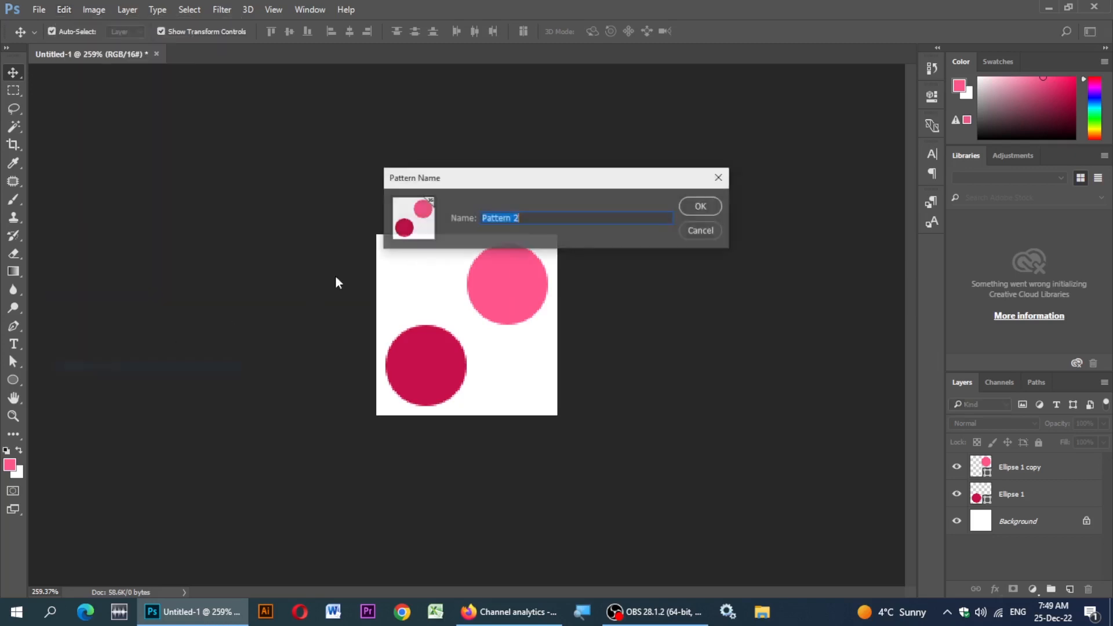
{"action": "left_click", "coordinate": [685, 209]}
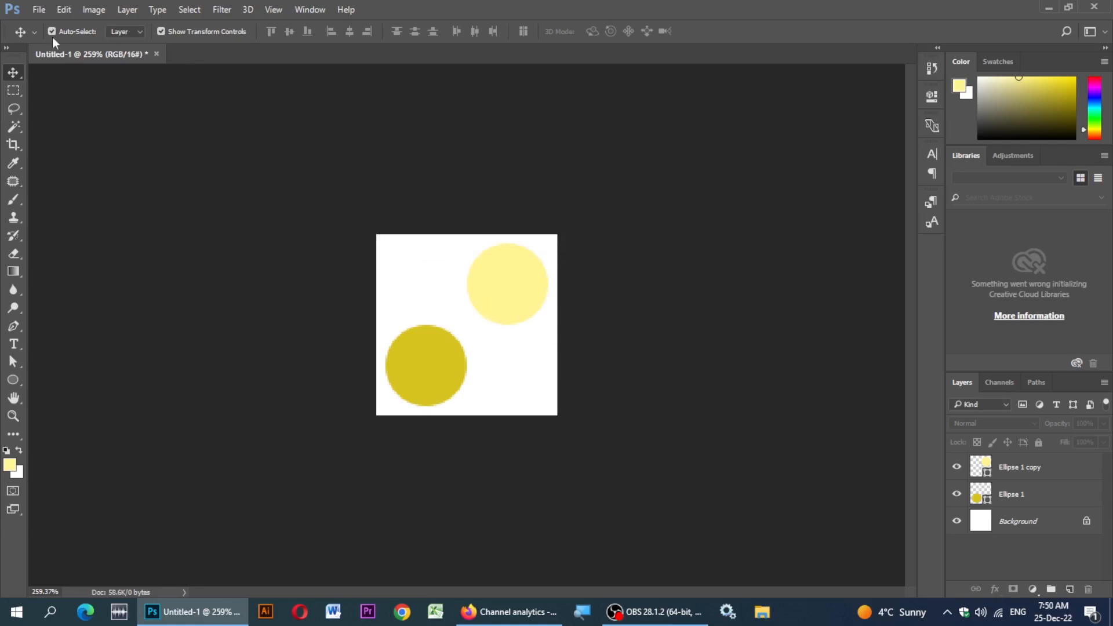
- Create another new document 1000 pixels wide and 1000 pixels high
{"action": "left_click", "coordinate": [40, 11]}
{"action": "left_click", "coordinate": [58, 25]}
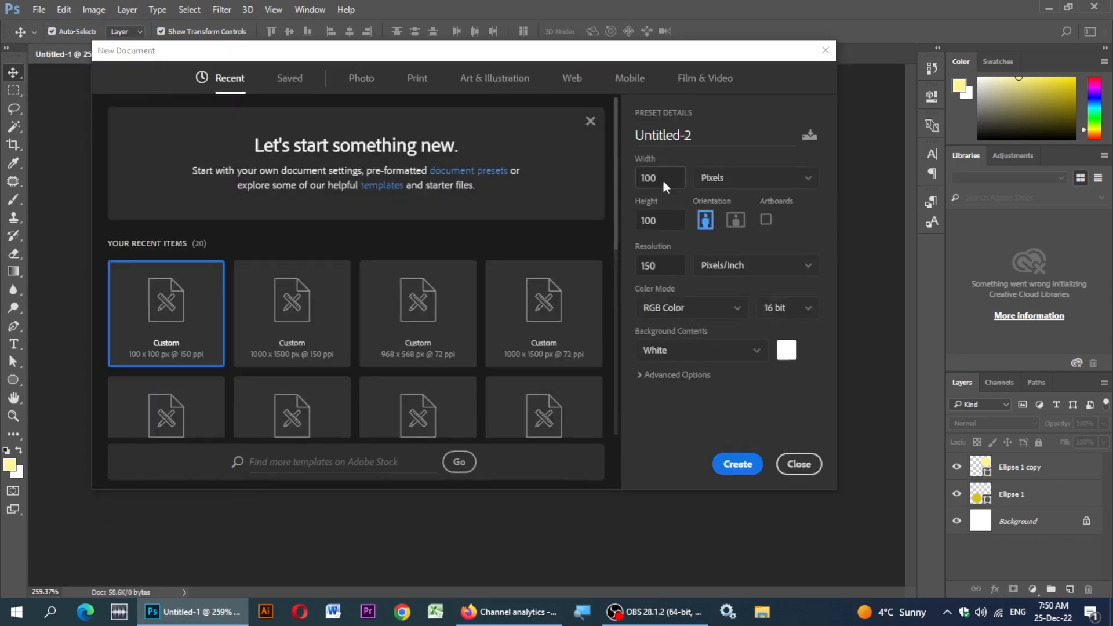
{"action": "left_click", "coordinate": [655, 177]}
{"action": "type", "text": "600"}
{"action": "key", "text": "Tab"}
{"action": "type", "text": "600"}
{"action": "left_click", "coordinate": [674, 174]}
{"action": "type", "text": "1000"}
{"action": "key", "text": "Tab"}
{"action": "type", "text": "100"}
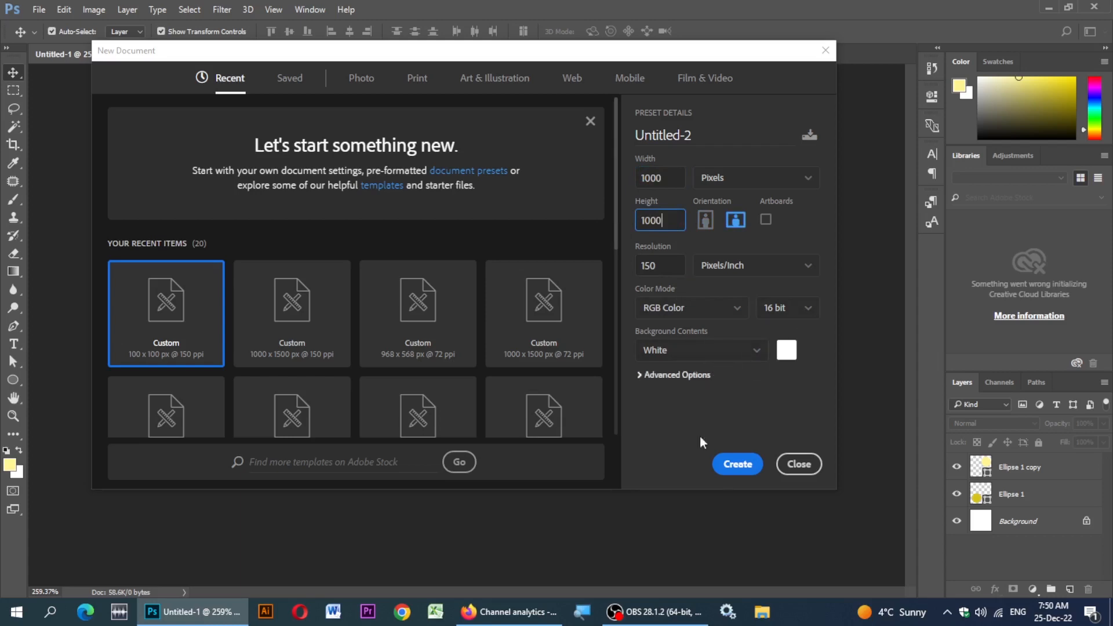
{"action": "left_click", "coordinate": [733, 464]}
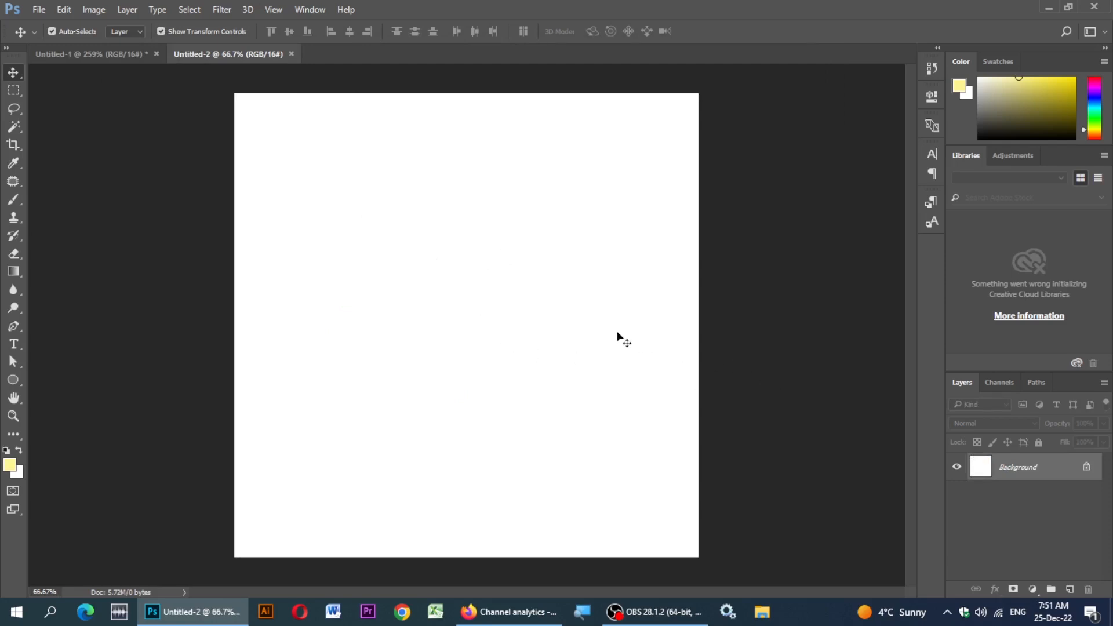
- Add a pattern fill layer to the new document using the blue and light-blue circle pattern
{"action": "key", "text": "super+plus"}
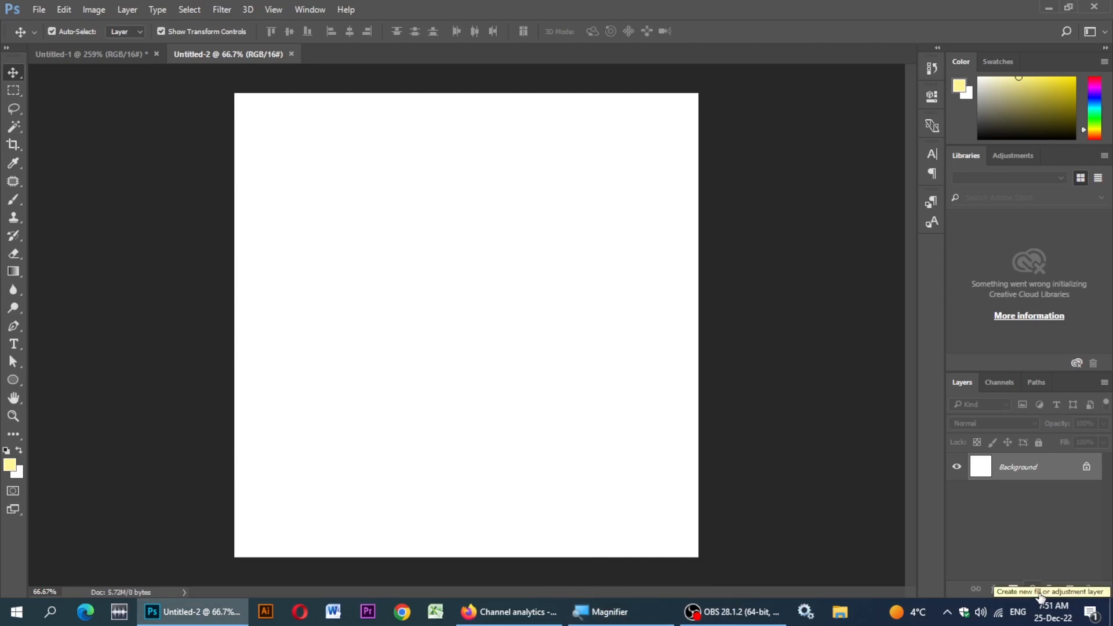
{"action": "key", "text": "super+plus"}
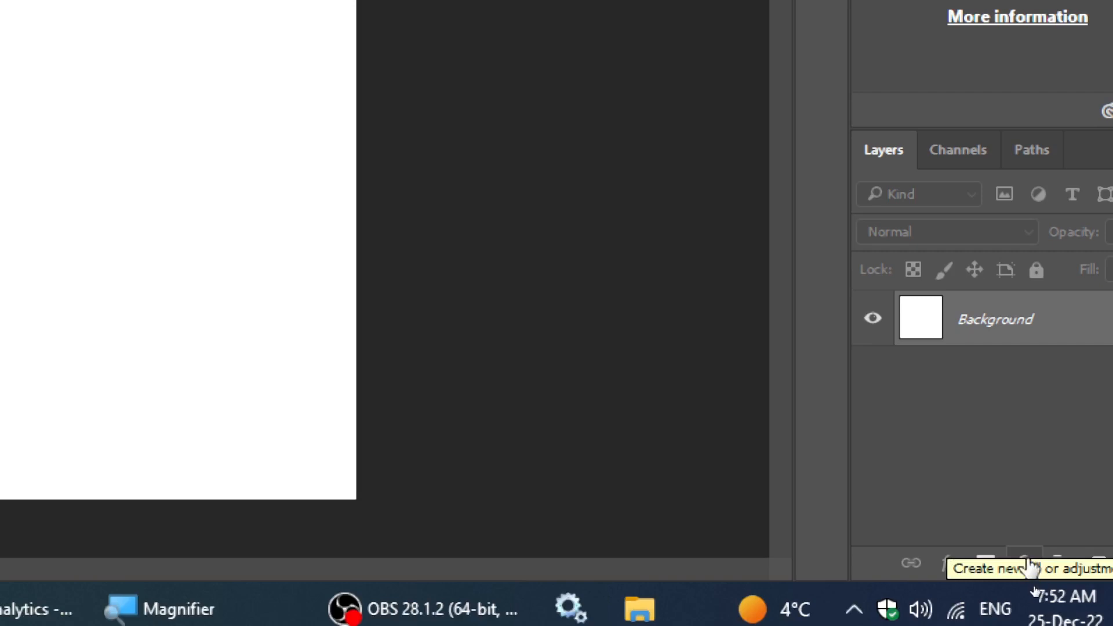
{"action": "left_click", "coordinate": [1025, 562]}
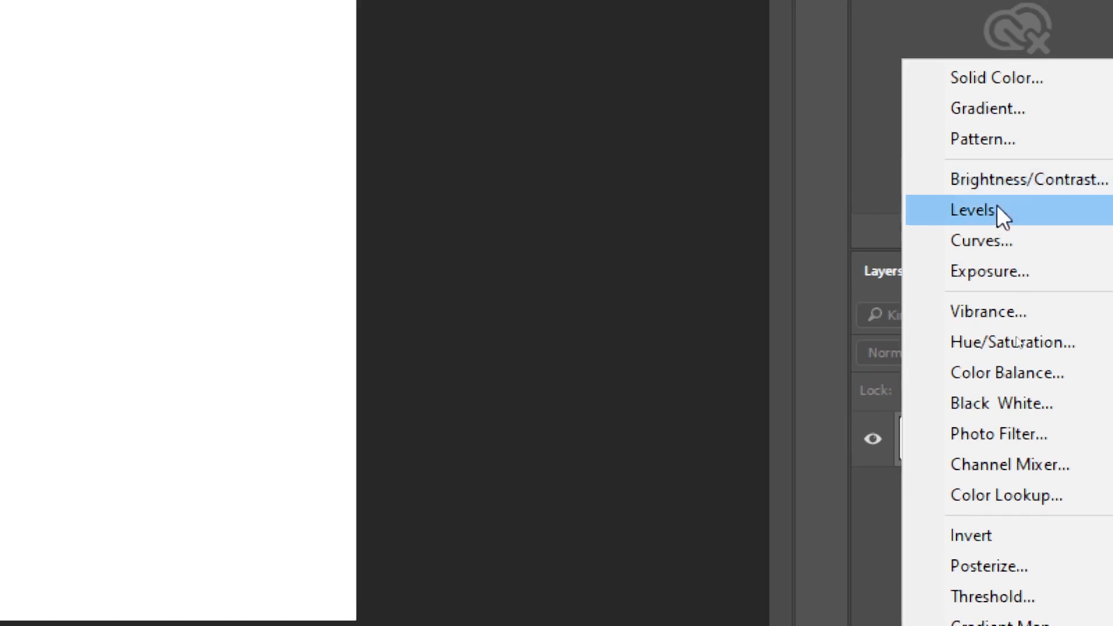
{"action": "left_click", "coordinate": [989, 135]}
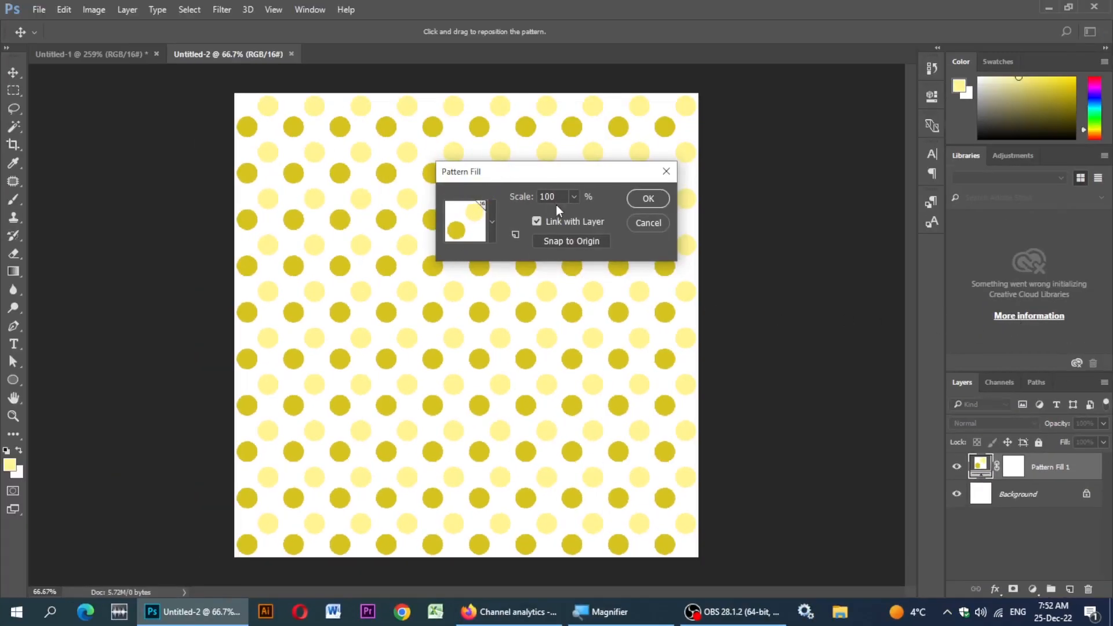
{"action": "left_click", "coordinate": [493, 224]}
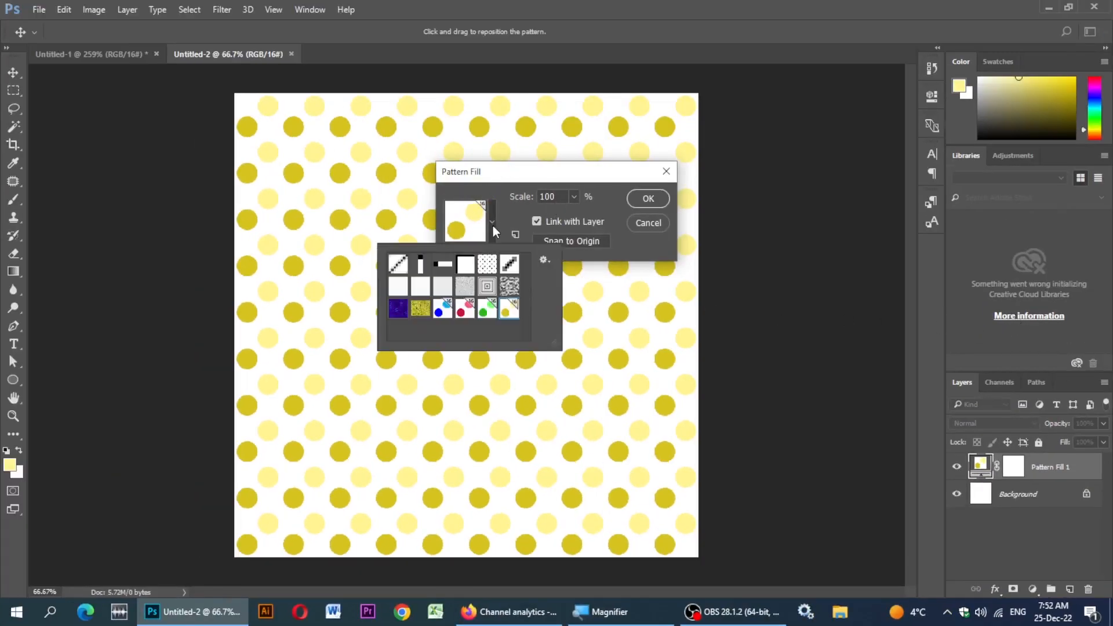
{"action": "left_click", "coordinate": [444, 313]}
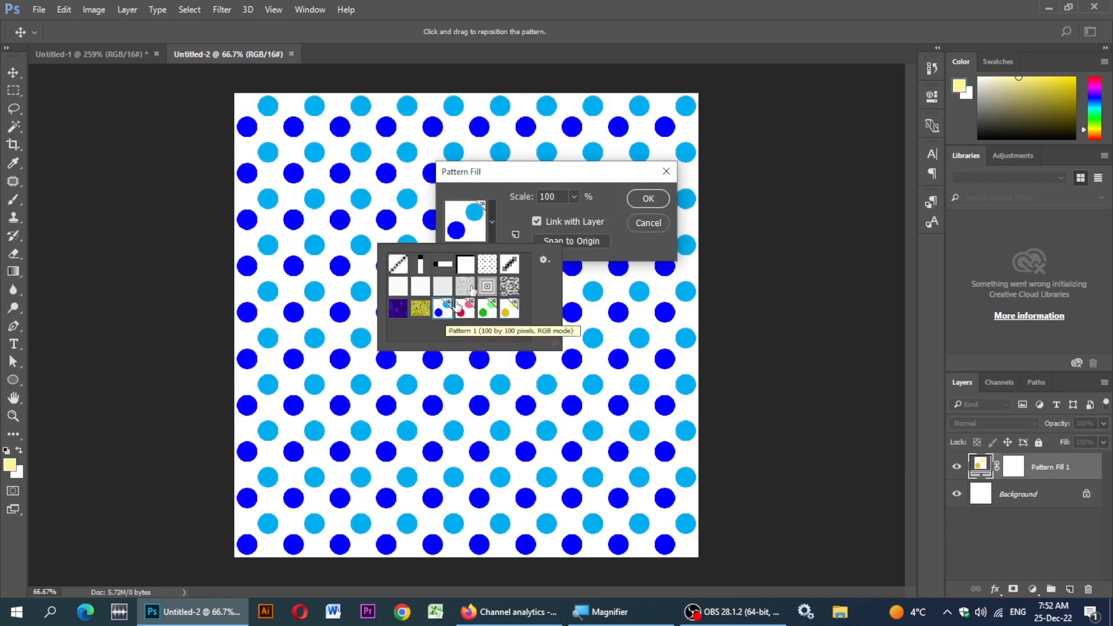
- Try pattern scales of 70% and 90%, and apply the pattern fill at a scale of 80%
{"action": "double_click", "coordinate": [548, 197]}
{"action": "type", "text": "70"}
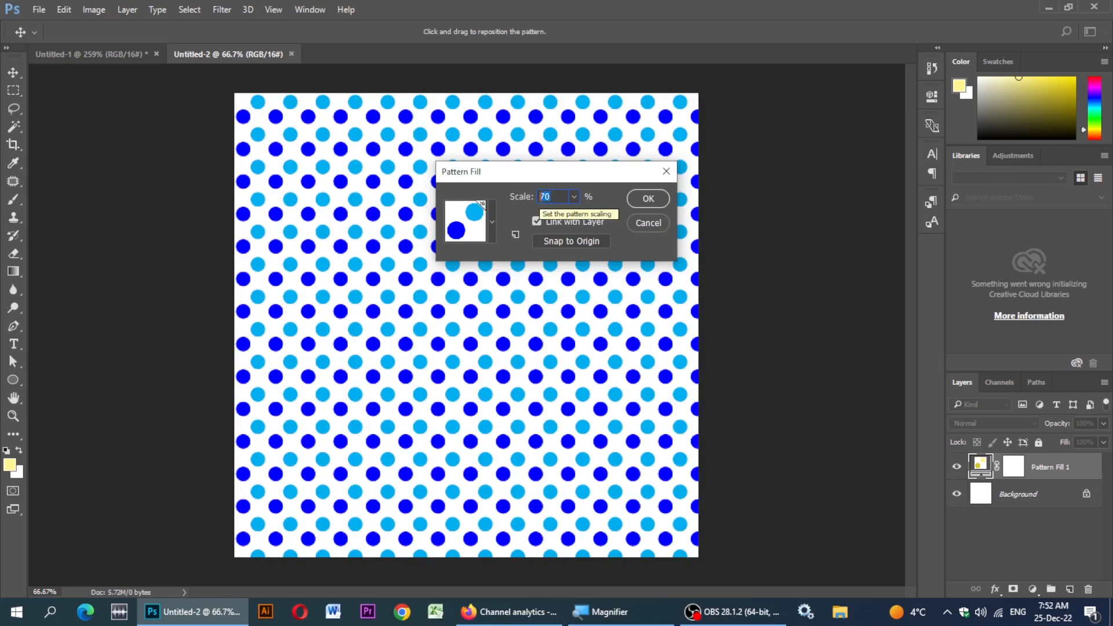
{"action": "type", "text": "90"}
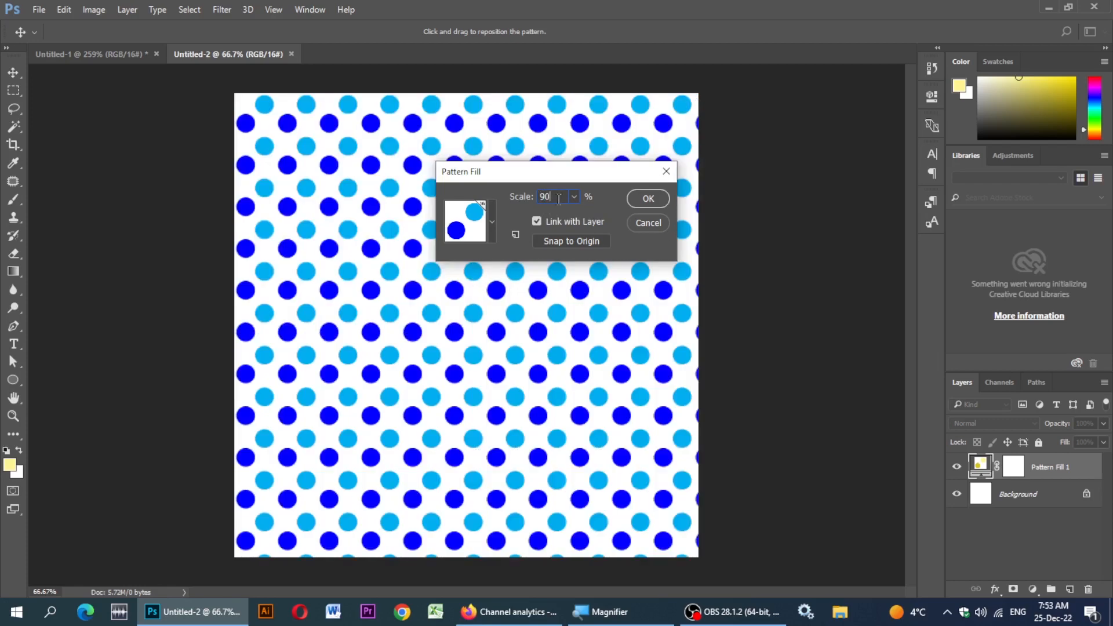
{"action": "type", "text": "80"}
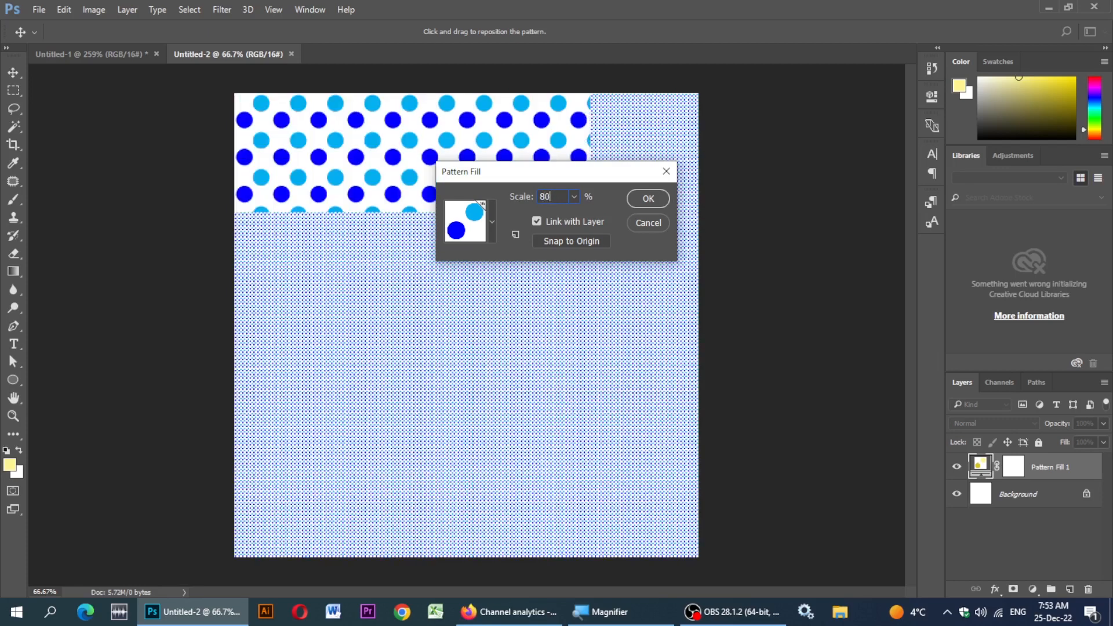
{"action": "left_click", "coordinate": [648, 199]}
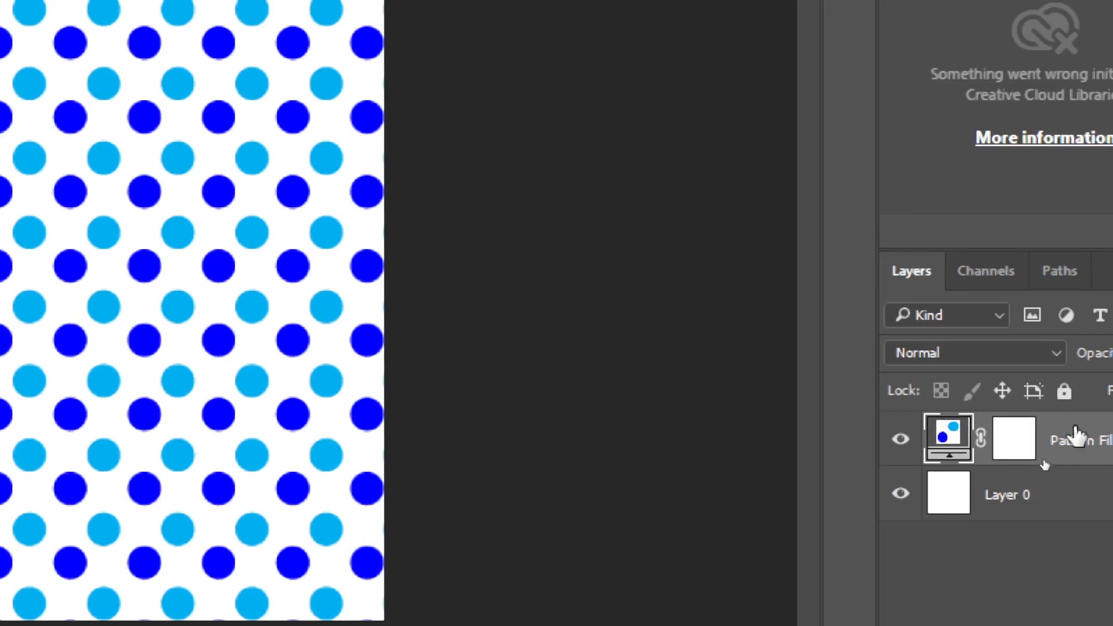
- Merge the pattern fill layer and the white layer beneath it into one layer
{"action": "left_click", "coordinate": [1038, 499]}
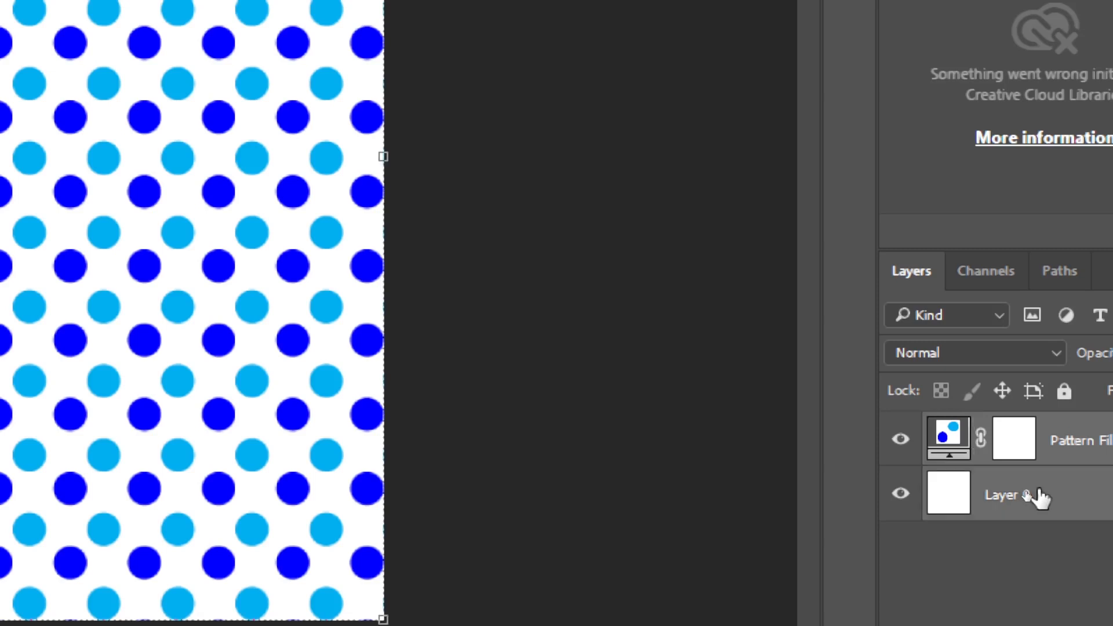
{"action": "right_click", "coordinate": [1066, 443]}
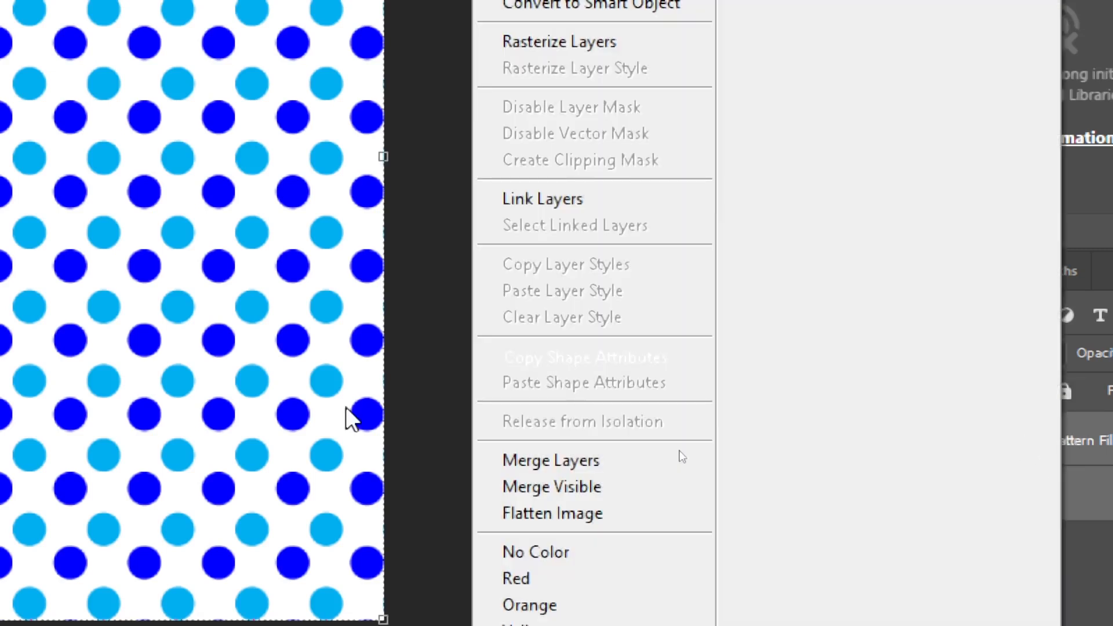
{"action": "left_click", "coordinate": [561, 459]}
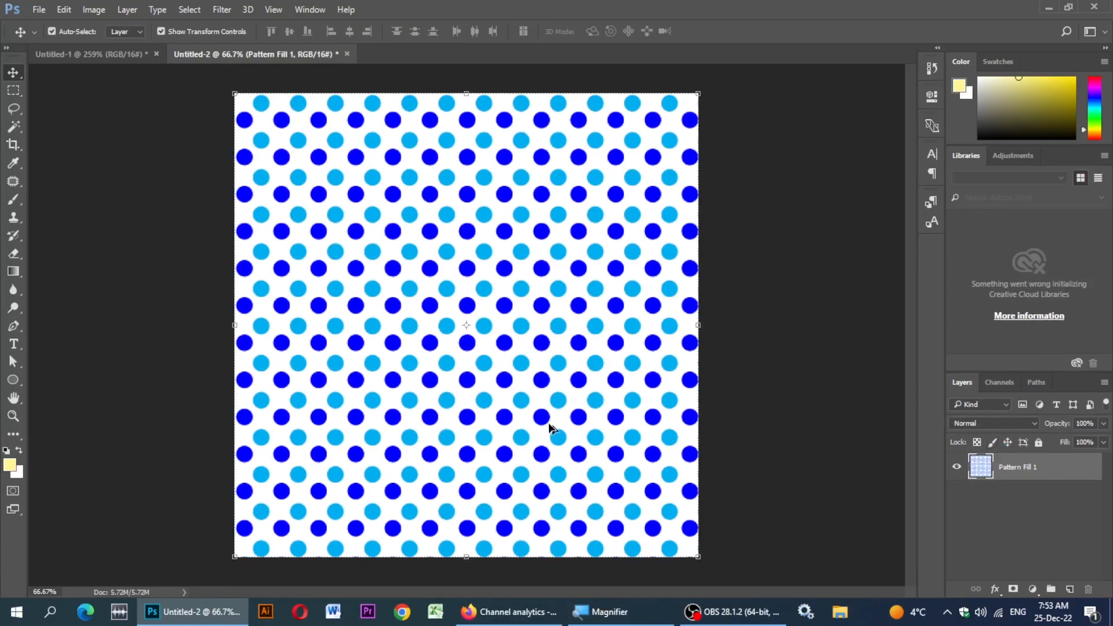
- Draw a large circular selection with the Elliptical Marquee tool and center it on the dotted canvas
{"action": "left_click", "coordinate": [15, 386]}
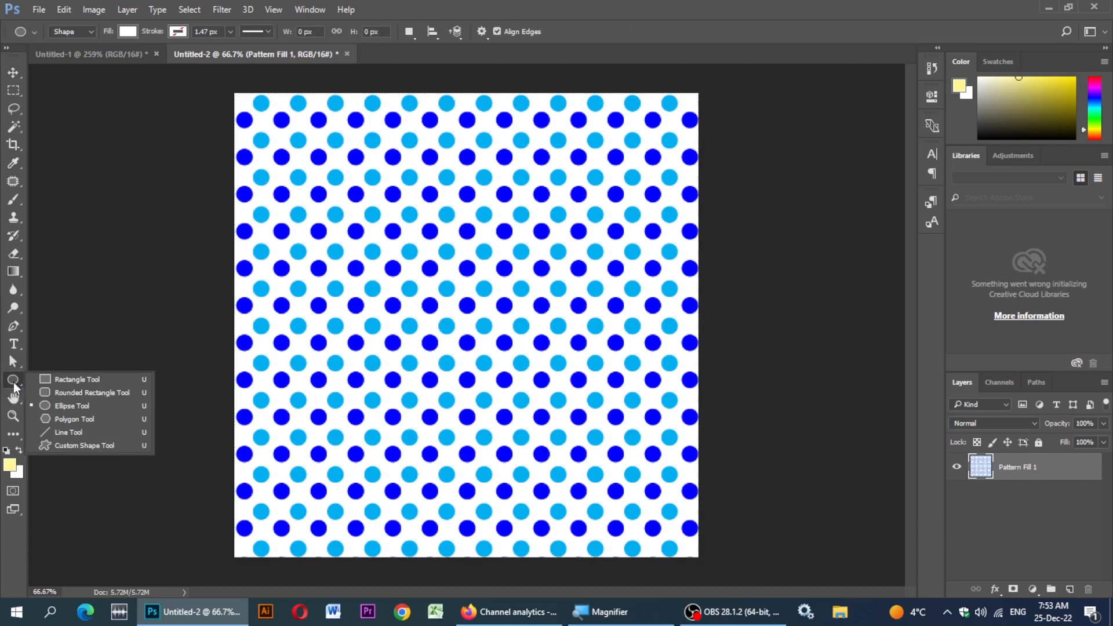
{"action": "left_click_drag", "start_coordinate": [12, 90], "coordinate": [46, 108]}
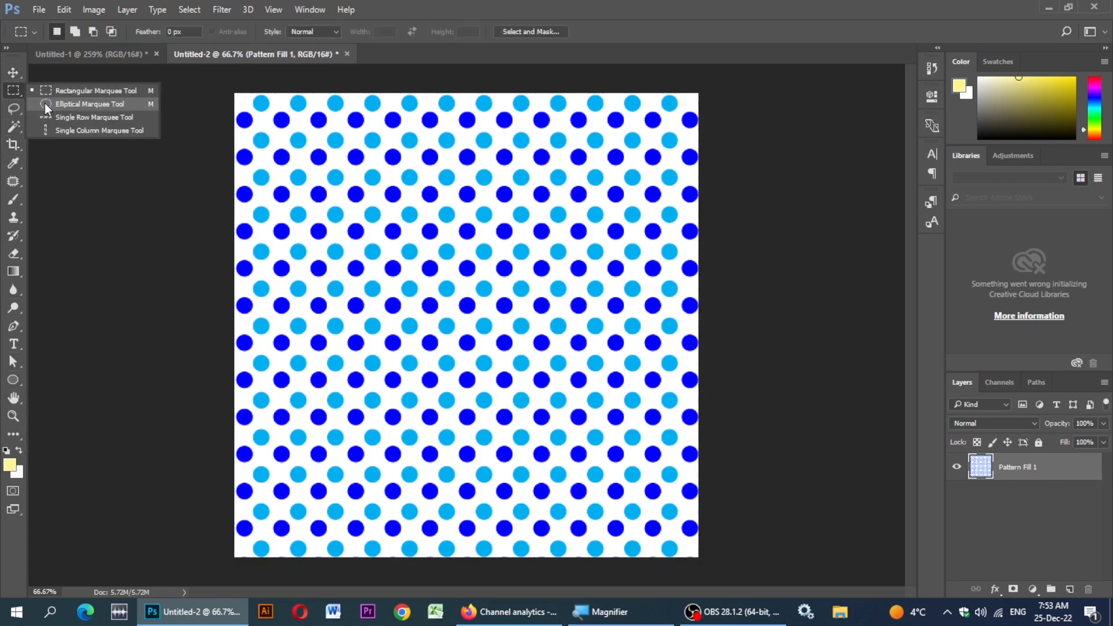
{"action": "left_click", "coordinate": [45, 104]}
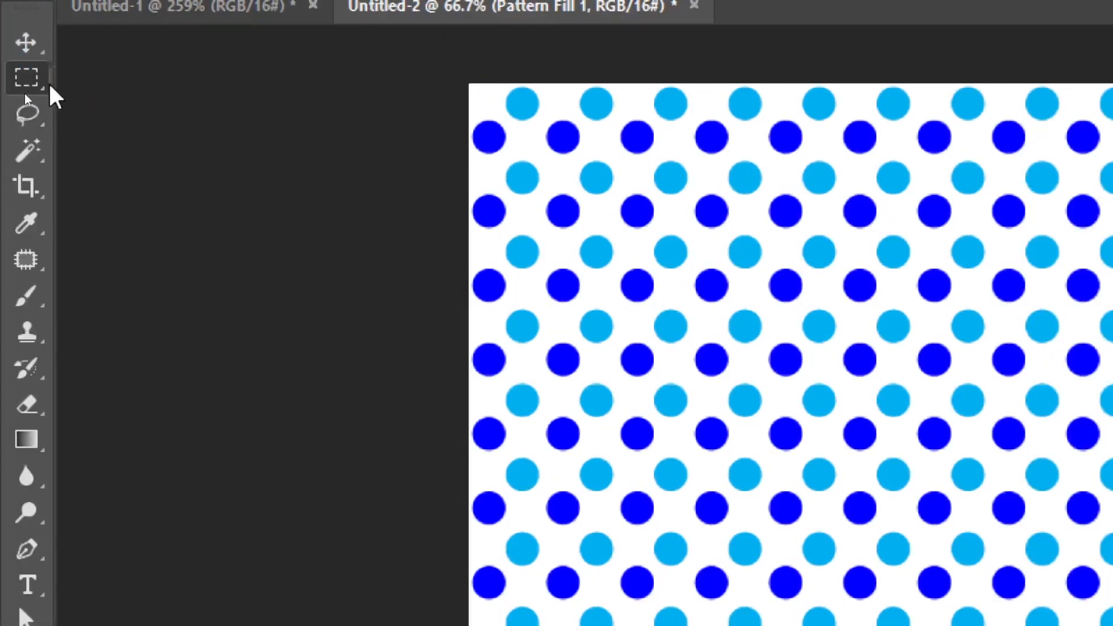
{"action": "right_click", "coordinate": [48, 82]}
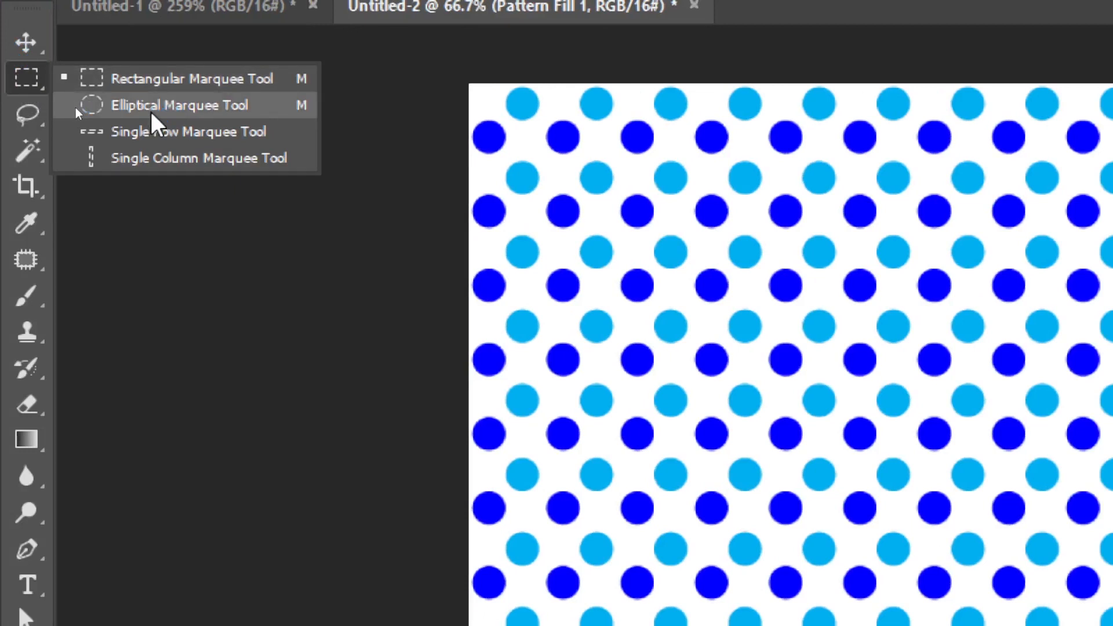
{"action": "left_click", "coordinate": [154, 113]}
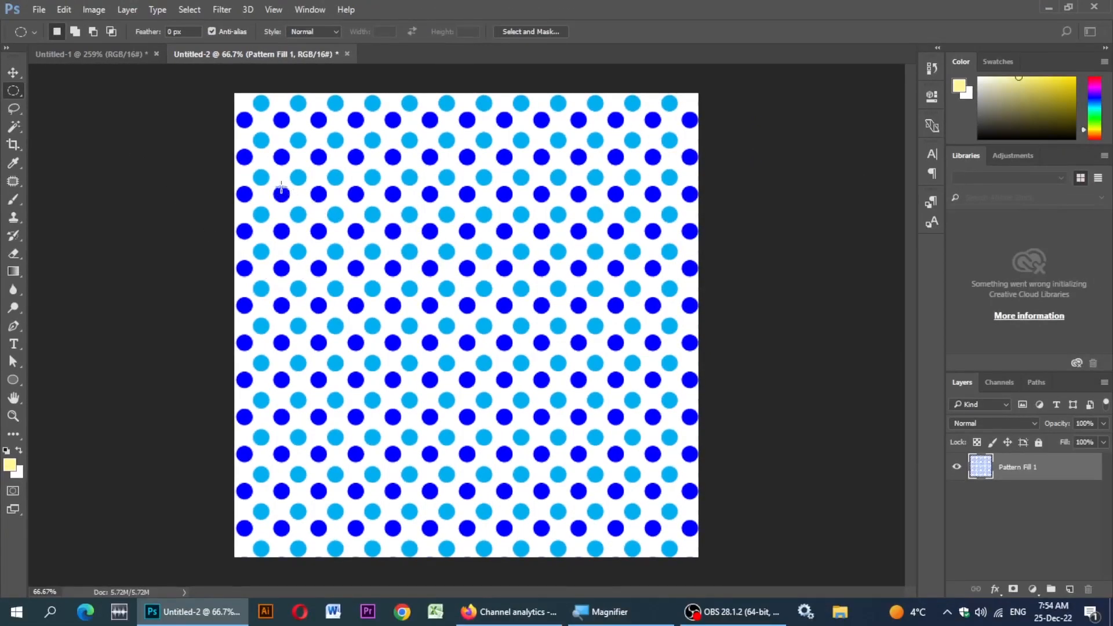
{"action": "left_click_drag", "start_coordinate": [281, 187], "coordinate": [647, 499]}
{"action": "left_click_drag", "start_coordinate": [476, 339], "coordinate": [489, 312]}
- Apply the Spherize distortion filter to the circular selection with an amount of 100% in Normal mode
{"action": "key", "text": "alt+t"}
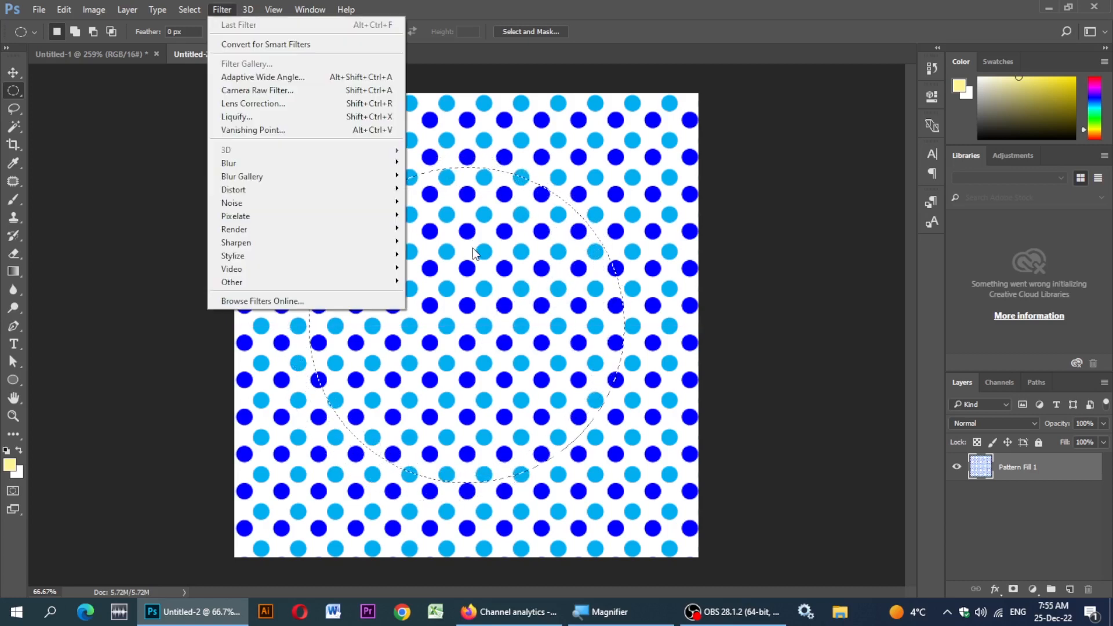
{"action": "key", "text": "Escape"}
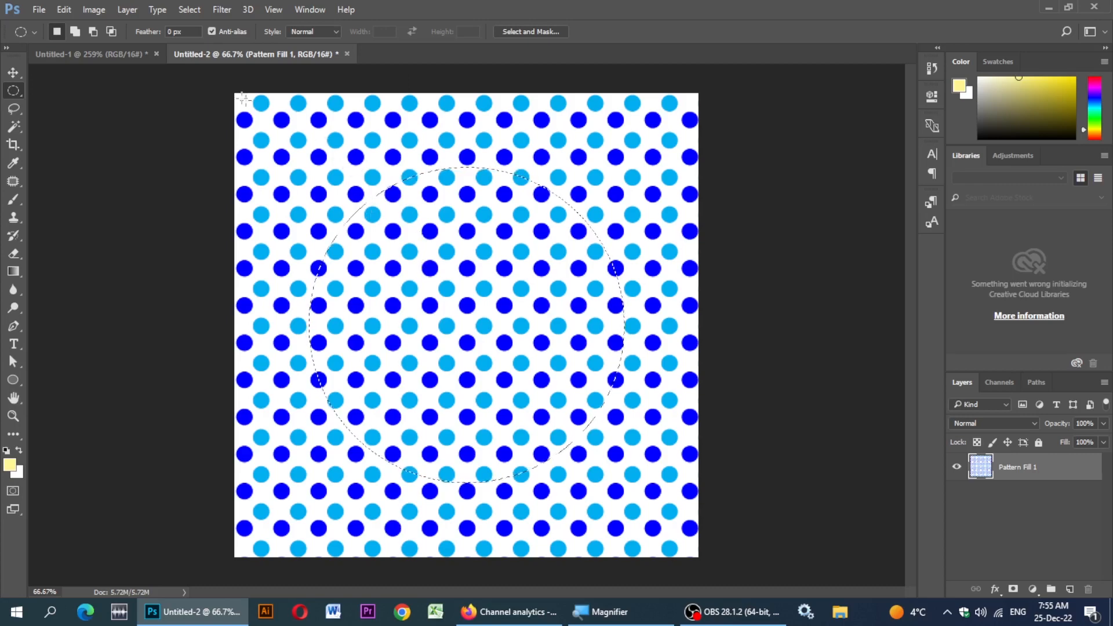
{"action": "left_click", "coordinate": [221, 9]}
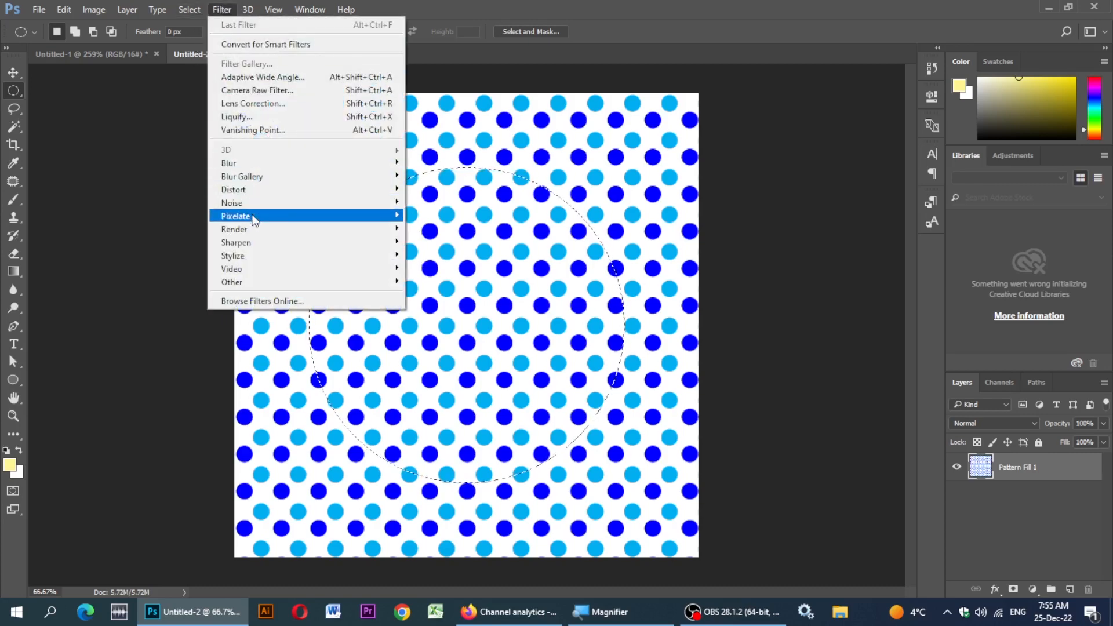
{"action": "mouse_move", "coordinate": [264, 190]}
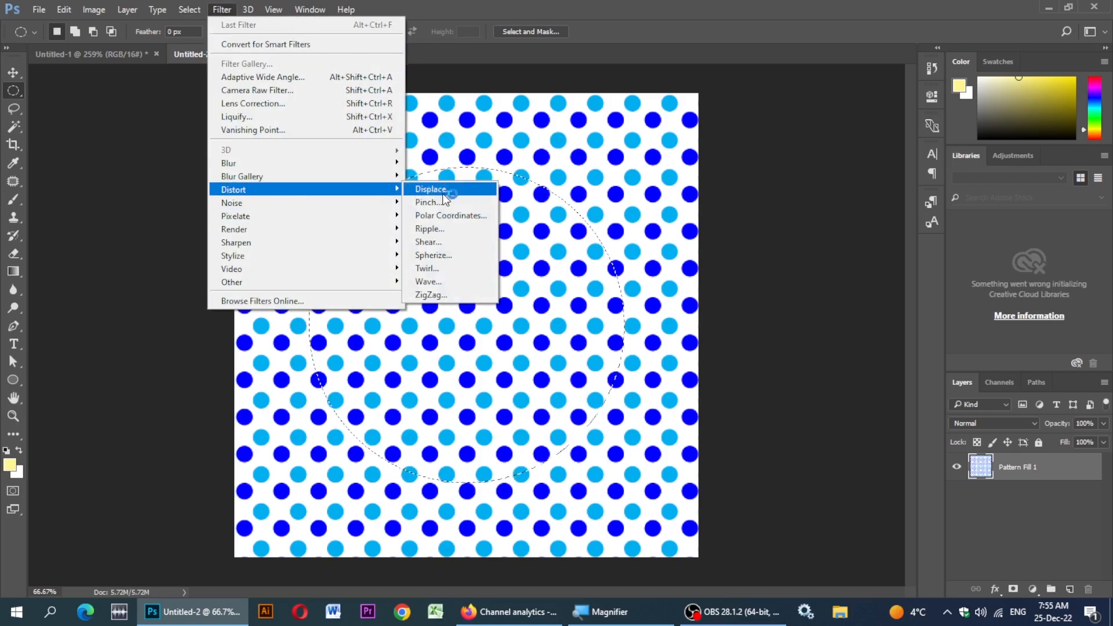
{"action": "left_click", "coordinate": [448, 256]}
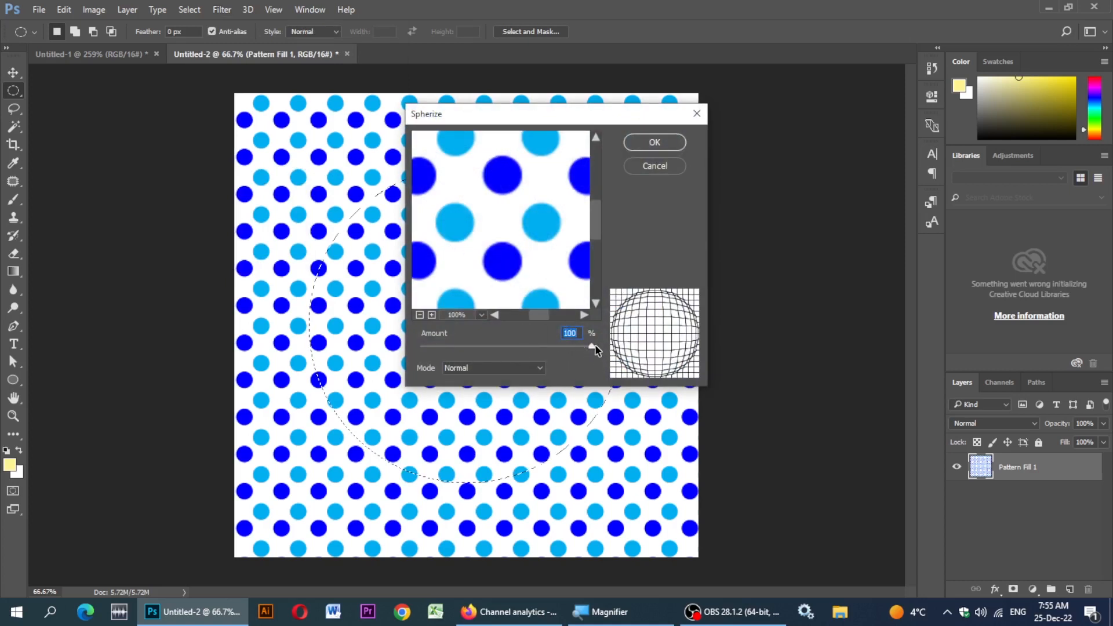
{"action": "left_click_drag", "start_coordinate": [593, 347], "coordinate": [648, 351]}
{"action": "left_click", "coordinate": [540, 368]}
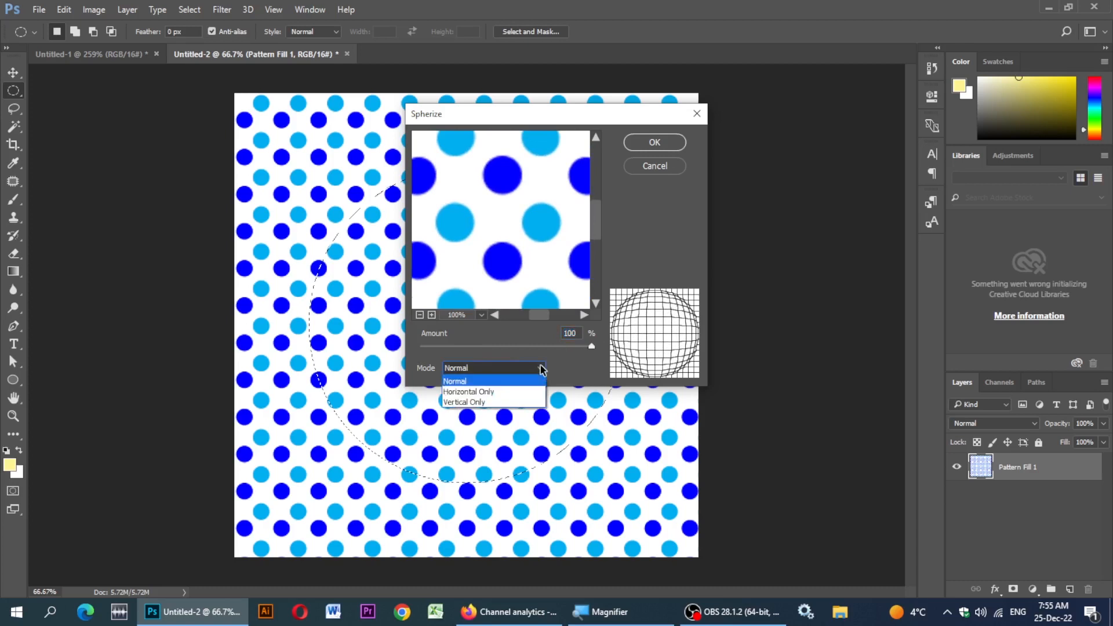
{"action": "left_click", "coordinate": [540, 368]}
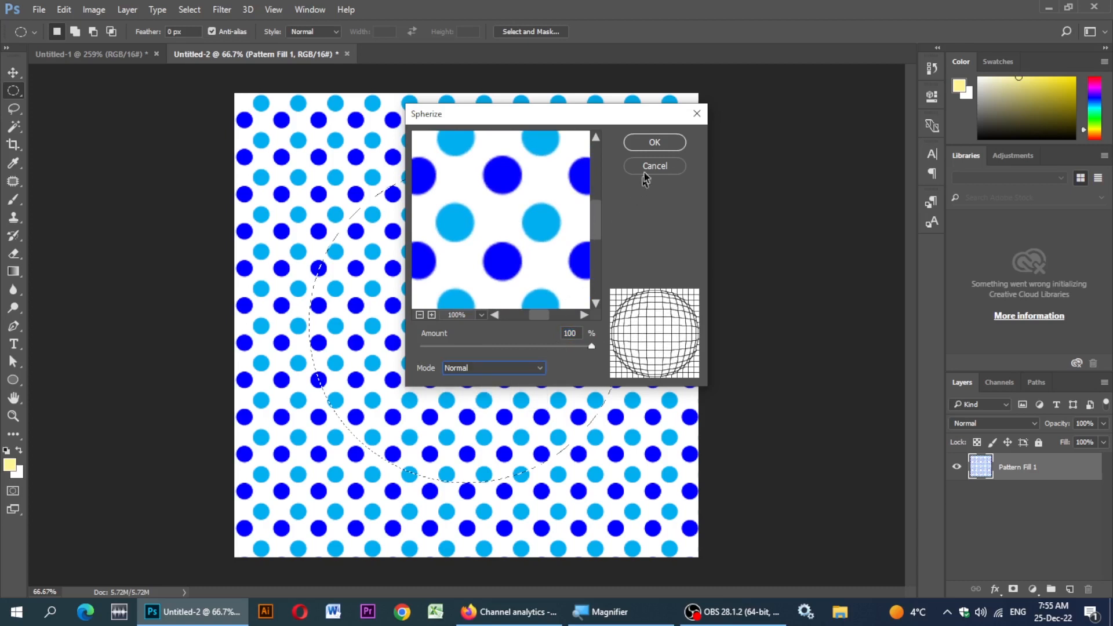
{"action": "left_click", "coordinate": [655, 142]}
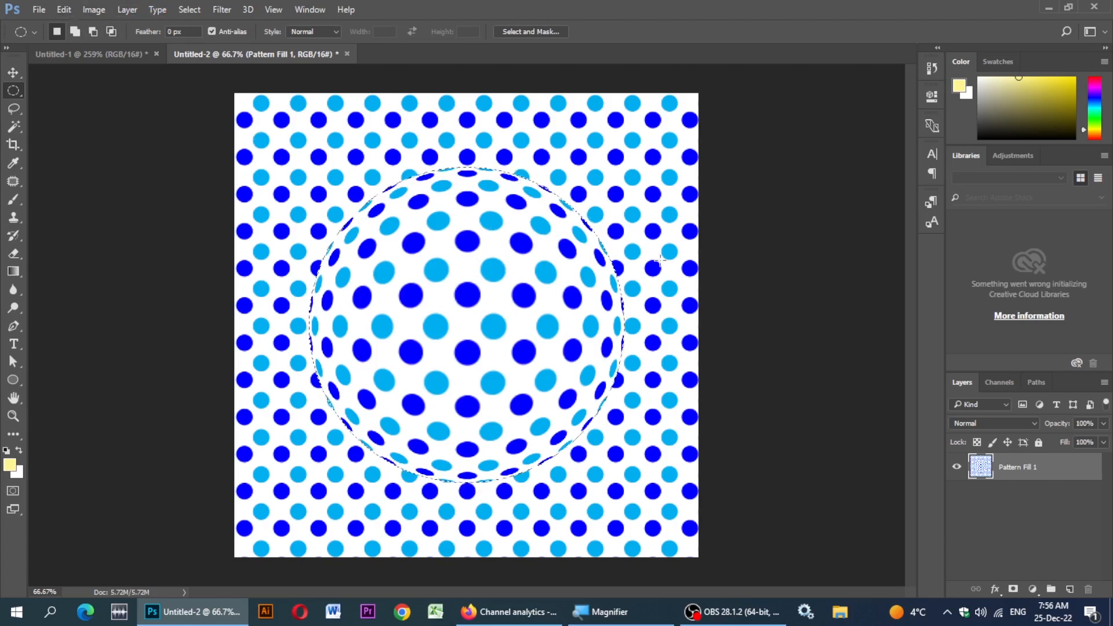
- Copy the spherized selection to its own layer and hide the merged pattern layer
{"action": "key", "text": "ctrl+j"}
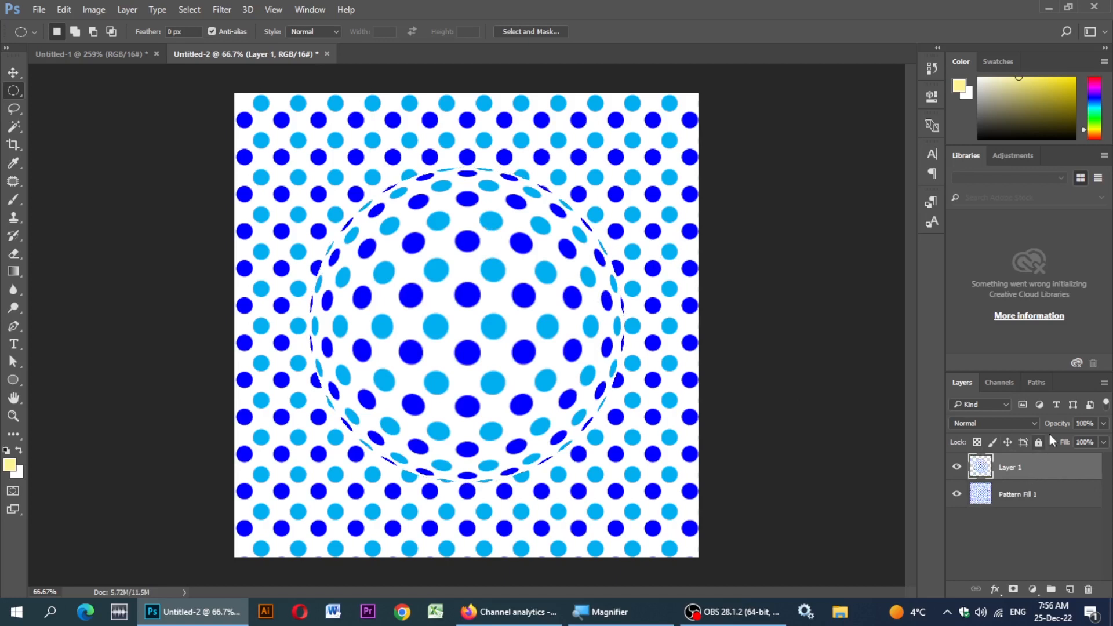
{"action": "left_click", "coordinate": [1025, 495]}
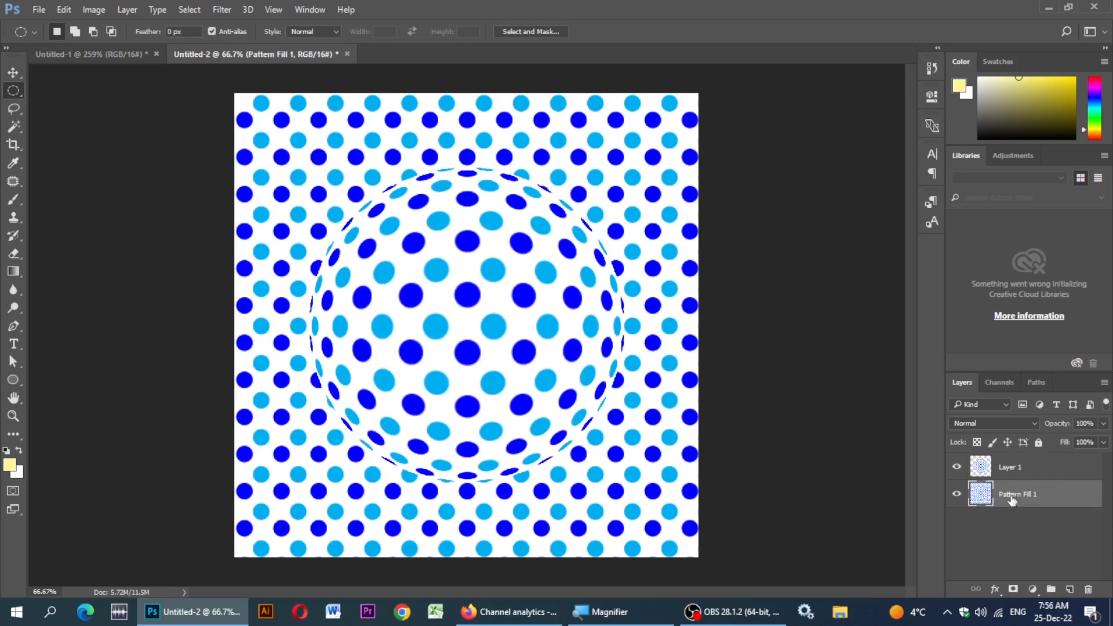
{"action": "left_click", "coordinate": [957, 496]}
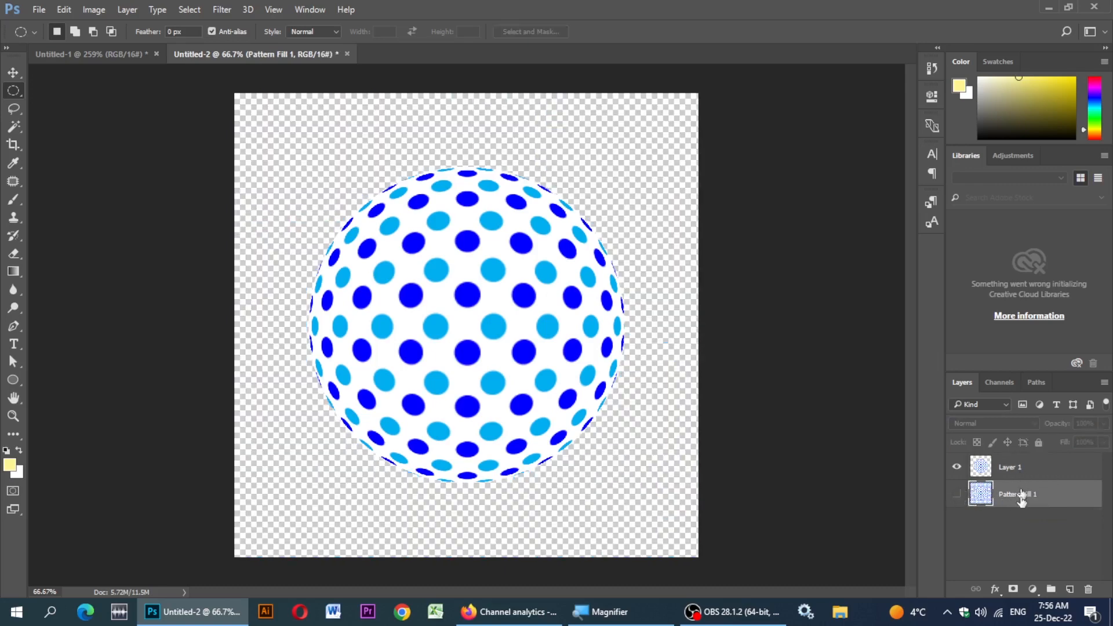
- Create a new layer between the sphere and the hidden pattern layer and fill it with black as the foreground color
{"action": "left_click", "coordinate": [1070, 589]}
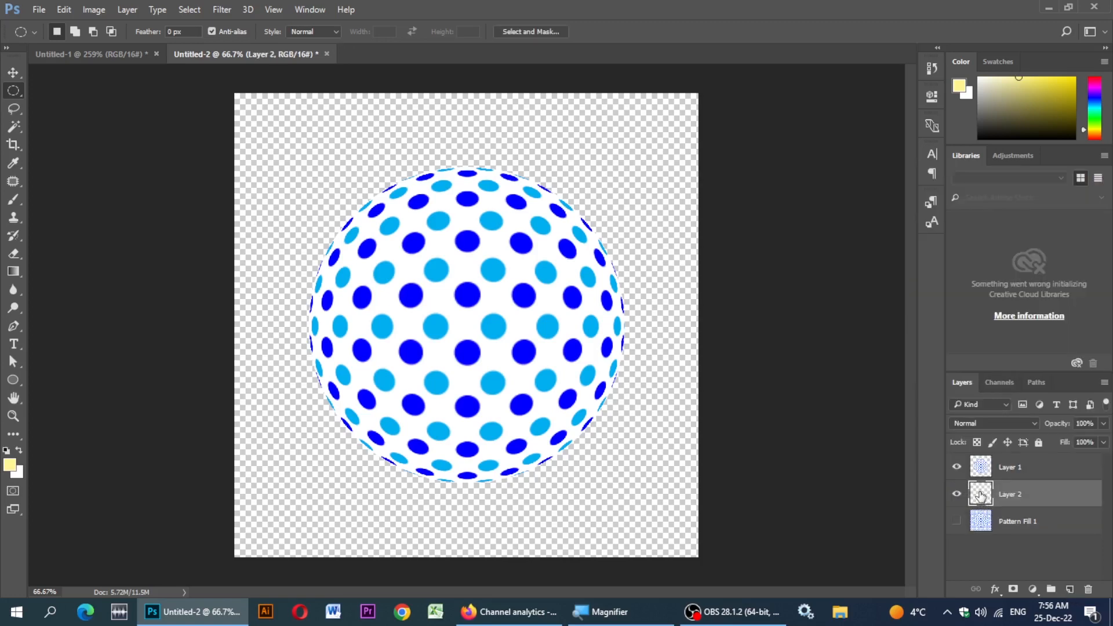
{"action": "left_click", "coordinate": [10, 465]}
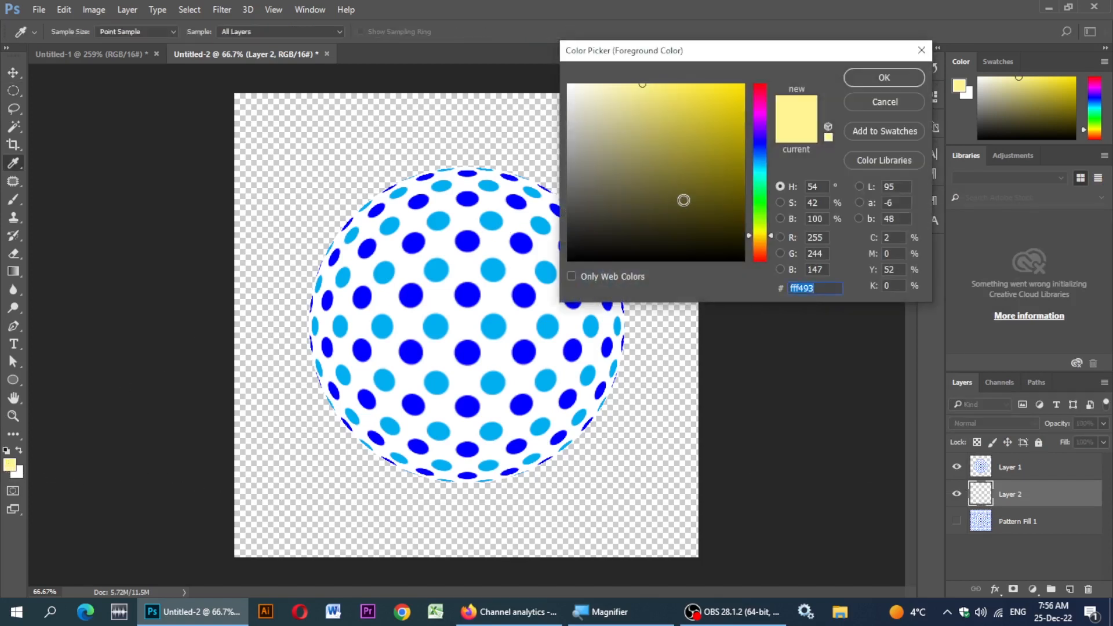
{"action": "left_click_drag", "start_coordinate": [684, 200], "coordinate": [733, 271]}
{"action": "left_click", "coordinate": [890, 83]}
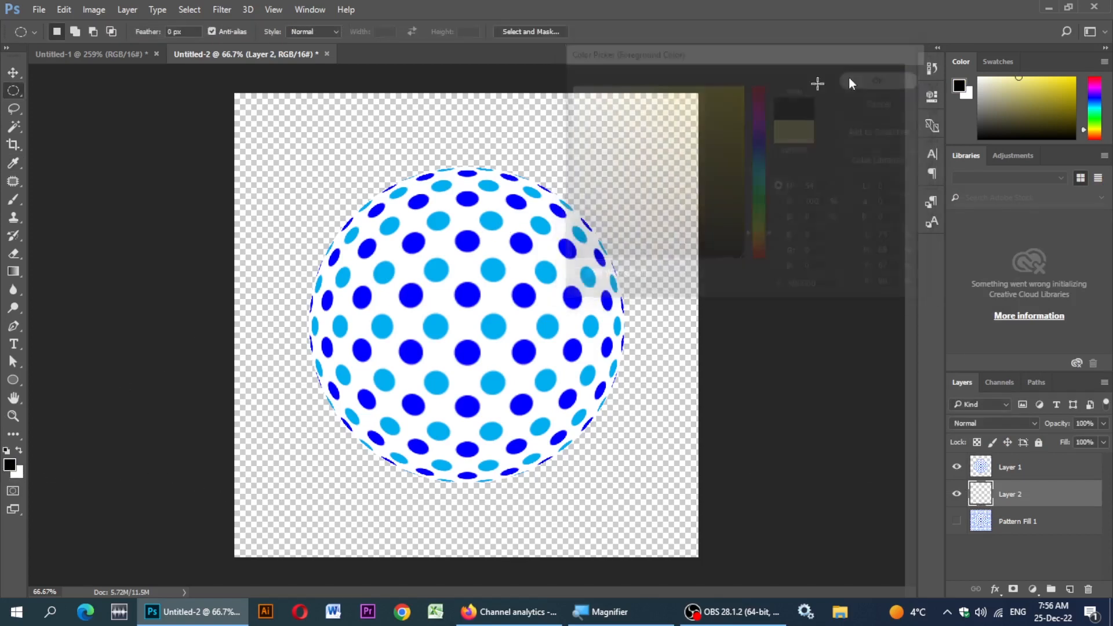
{"action": "key", "text": "alt+BackSpace"}
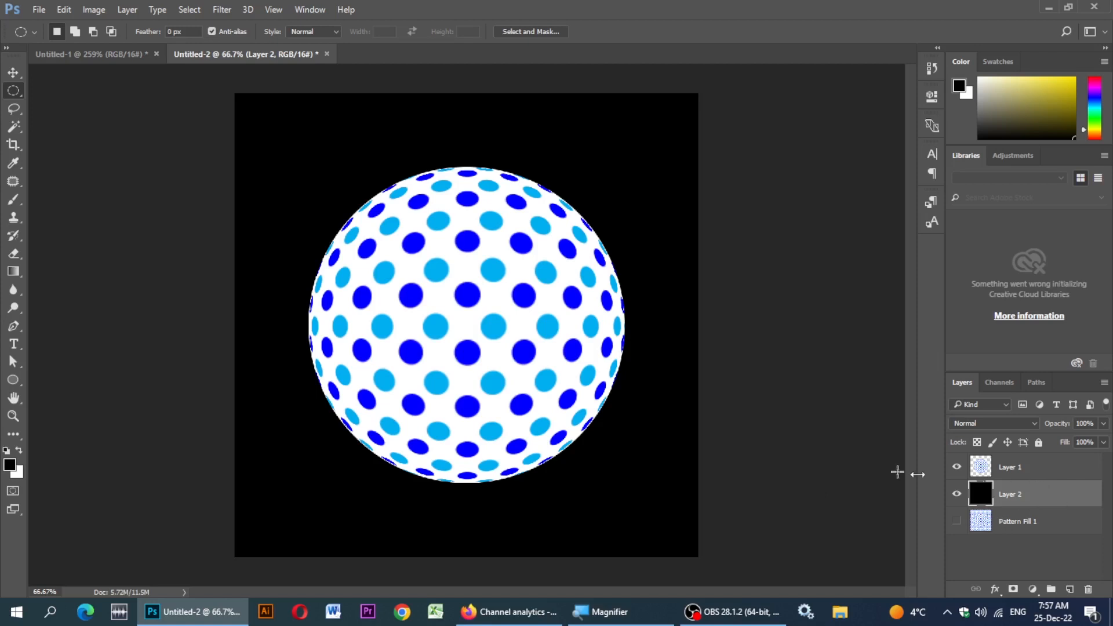
- Duplicate the sphere layer above the black layer
{"action": "left_click", "coordinate": [13, 73]}
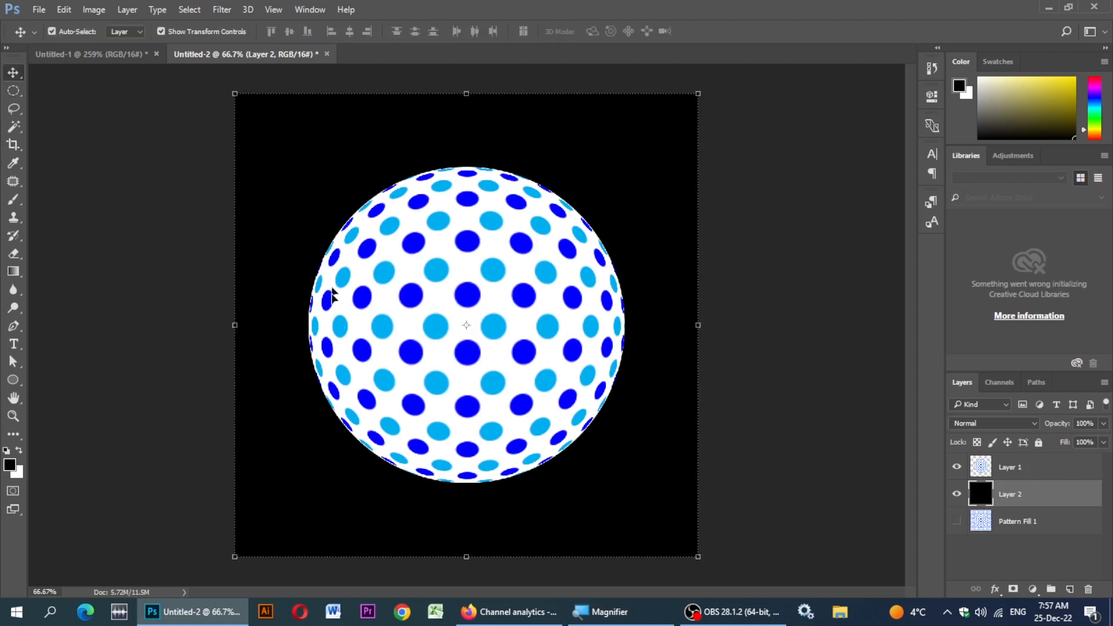
{"action": "left_click", "coordinate": [1018, 474]}
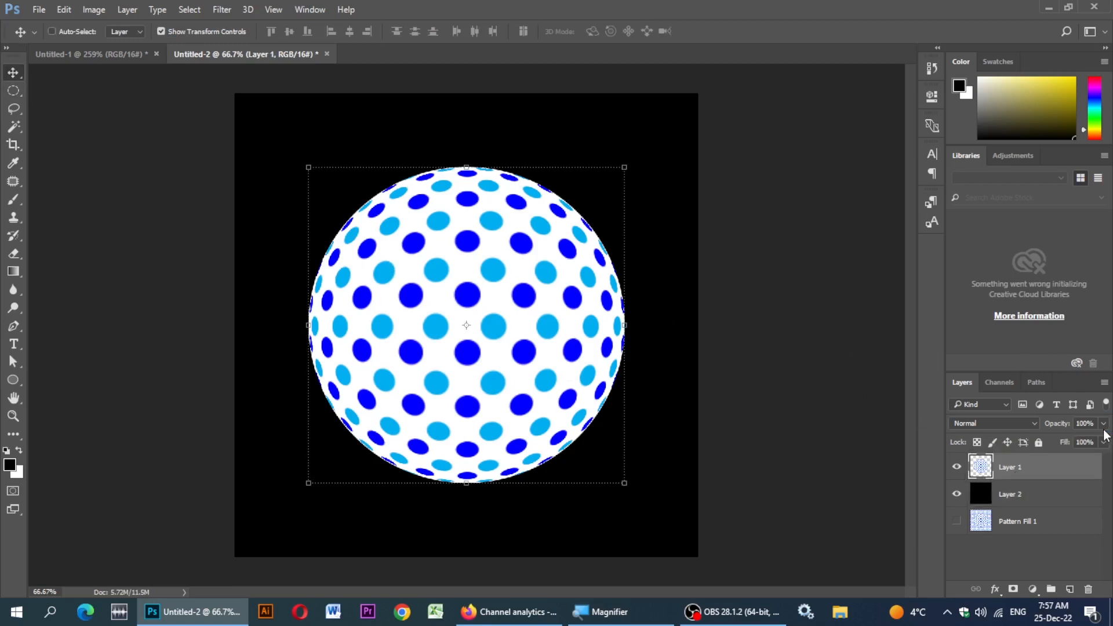
{"action": "key", "text": "ctrl+j"}
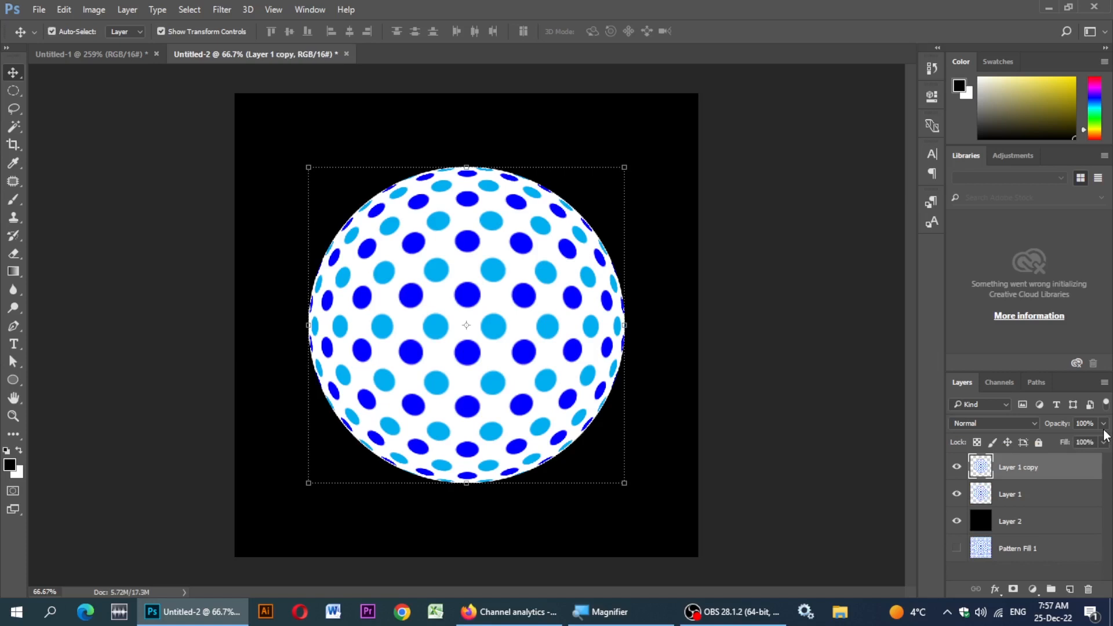
{"action": "left_click", "coordinate": [1017, 498]}
{"action": "right_click", "coordinate": [1018, 493]}
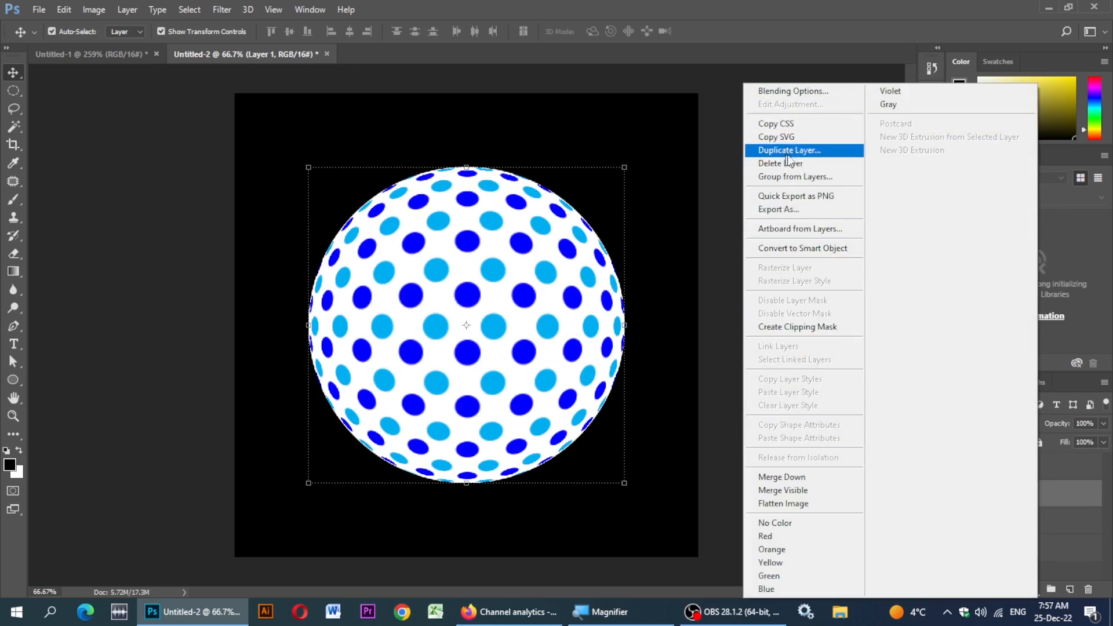
{"action": "left_click", "coordinate": [1080, 497]}
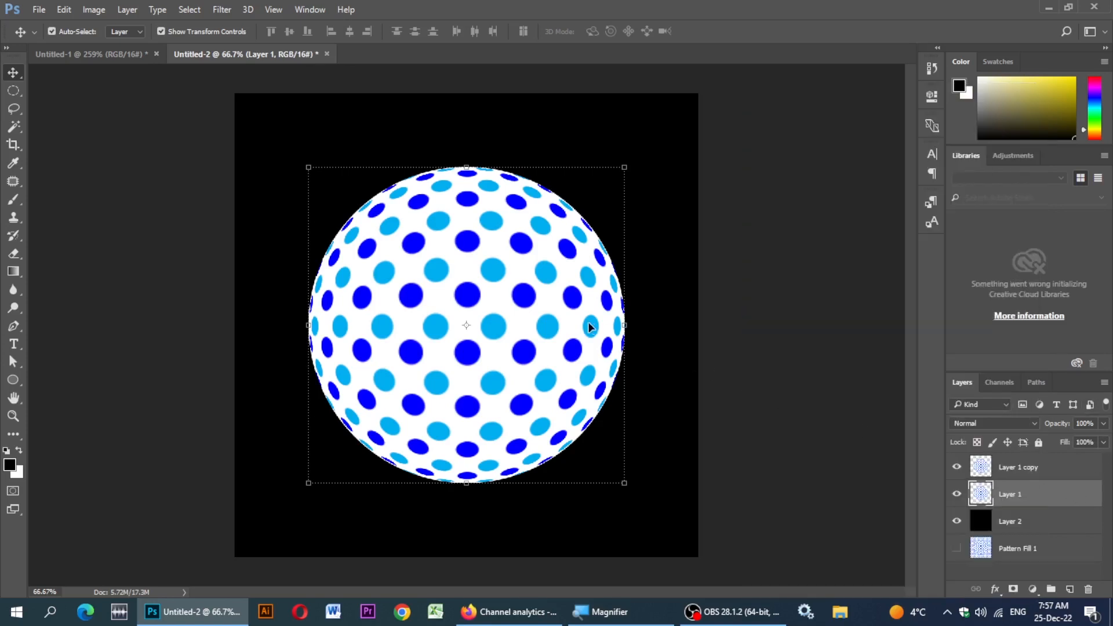
{"action": "left_click", "coordinate": [127, 10]}
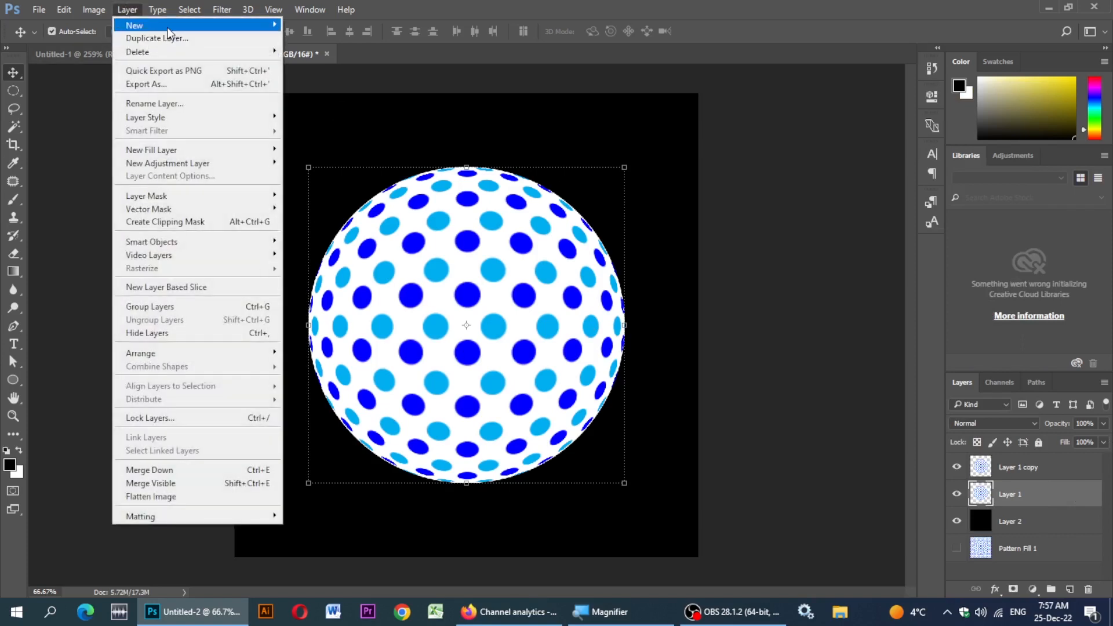
{"action": "mouse_move", "coordinate": [167, 27]}
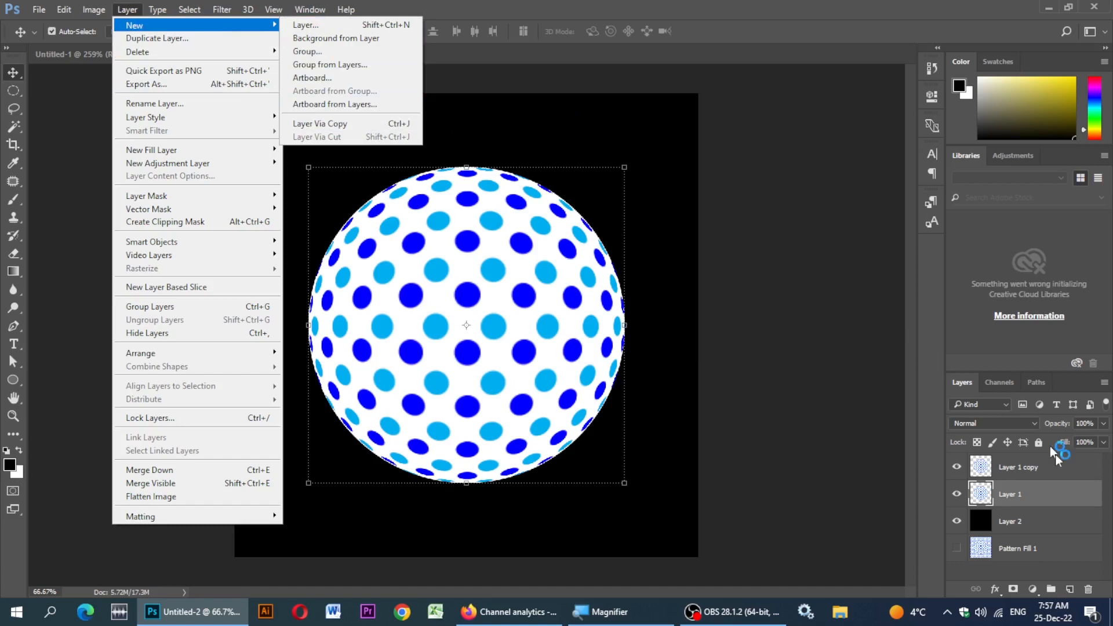
{"action": "left_click", "coordinate": [1046, 490]}
{"action": "left_click", "coordinate": [1024, 467]}
- Apply a Radial Blur to the lower sphere layer with the Zoom method, an amount of 100 and Good quality
{"action": "left_click", "coordinate": [1015, 497]}
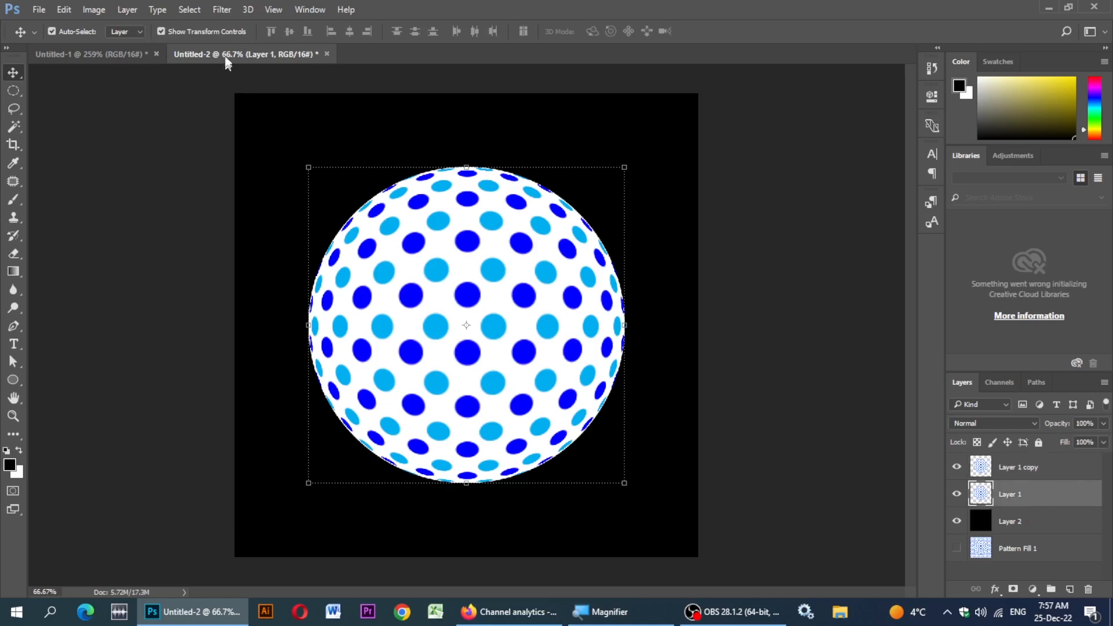
{"action": "left_click", "coordinate": [223, 13]}
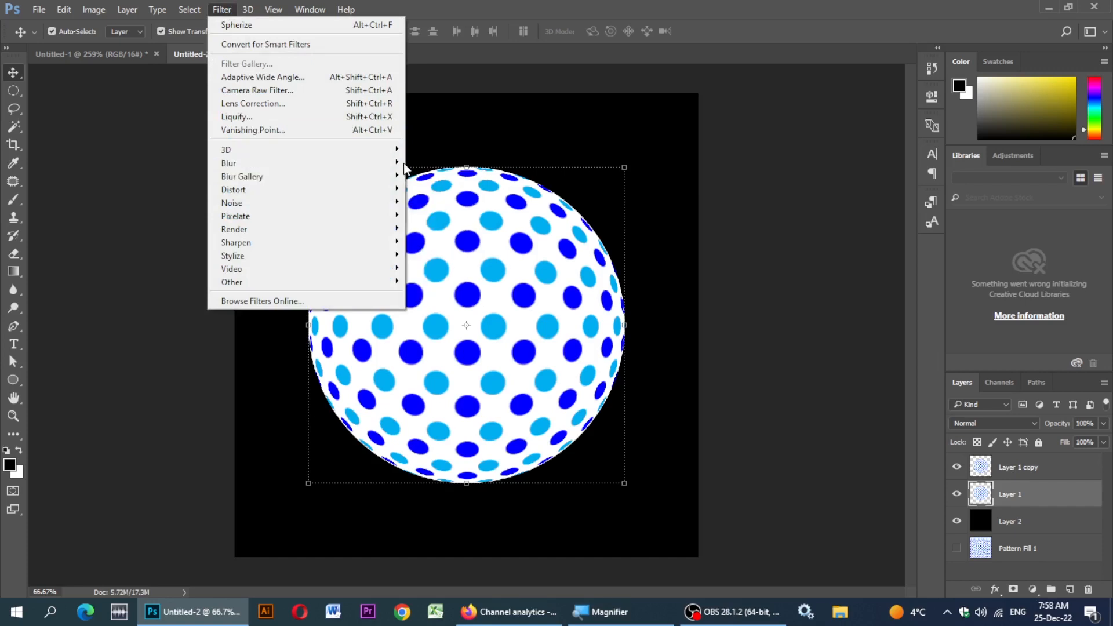
{"action": "mouse_move", "coordinate": [383, 163]}
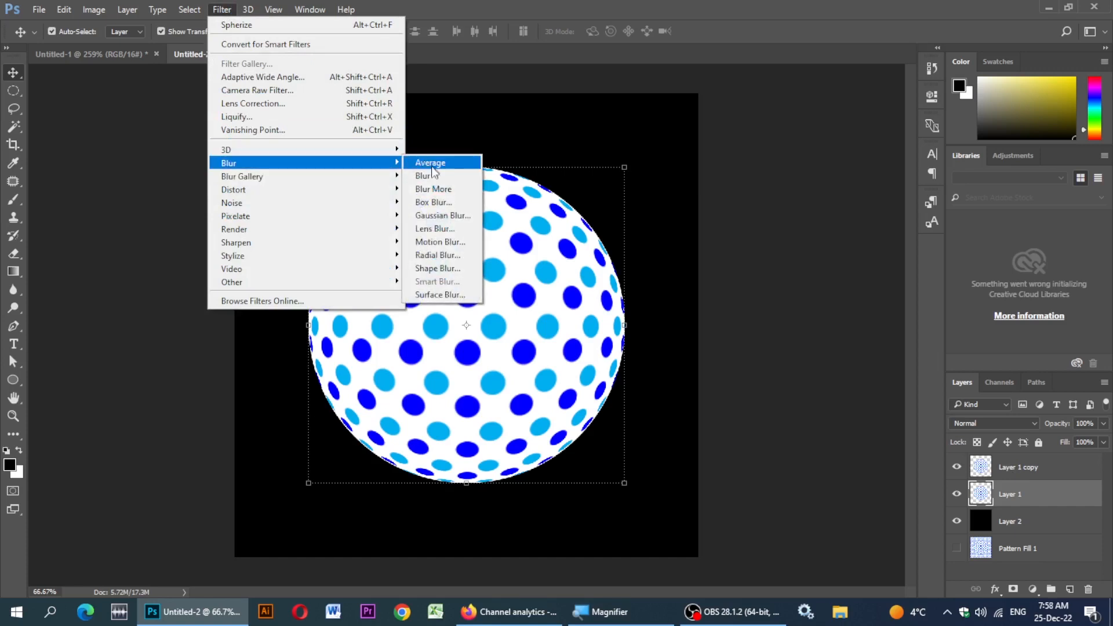
{"action": "left_click", "coordinate": [453, 258]}
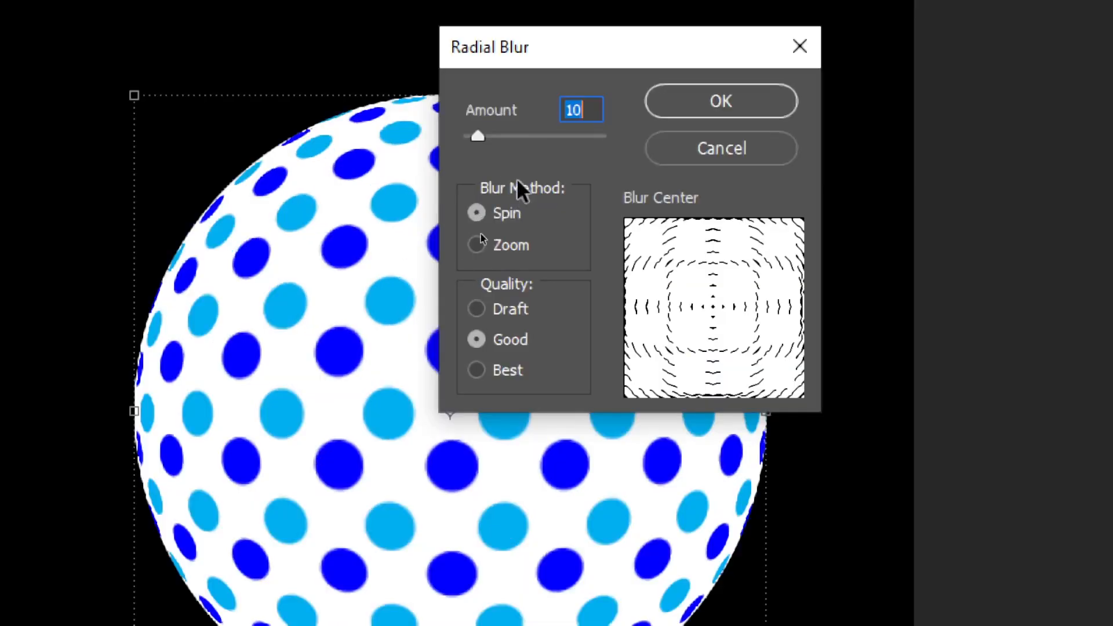
{"action": "left_click", "coordinate": [478, 245]}
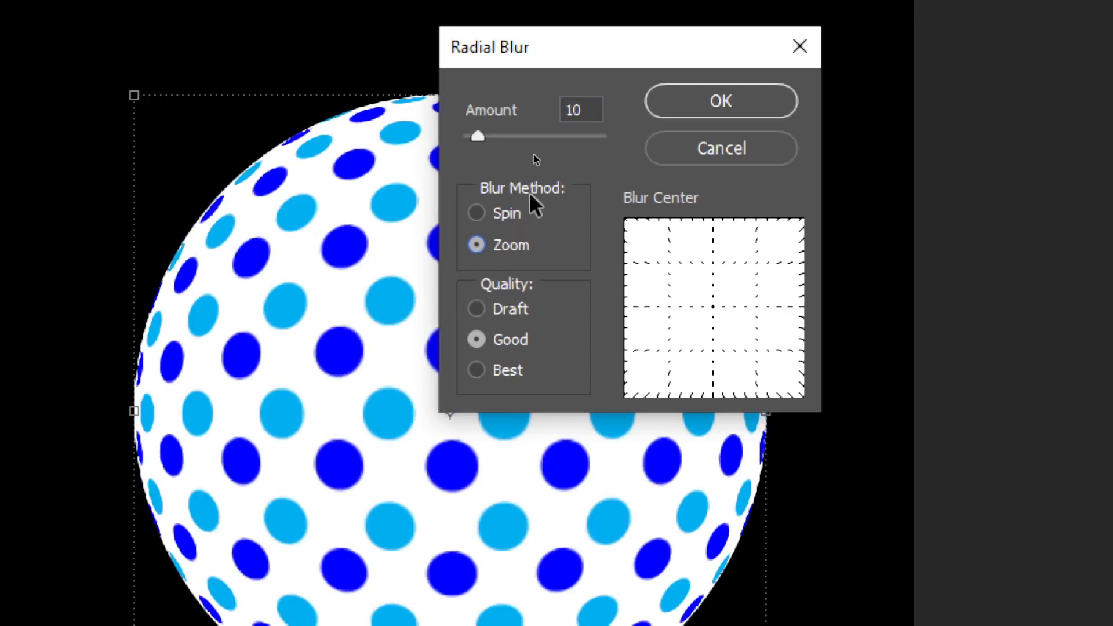
{"action": "left_click_drag", "start_coordinate": [479, 136], "coordinate": [681, 145]}
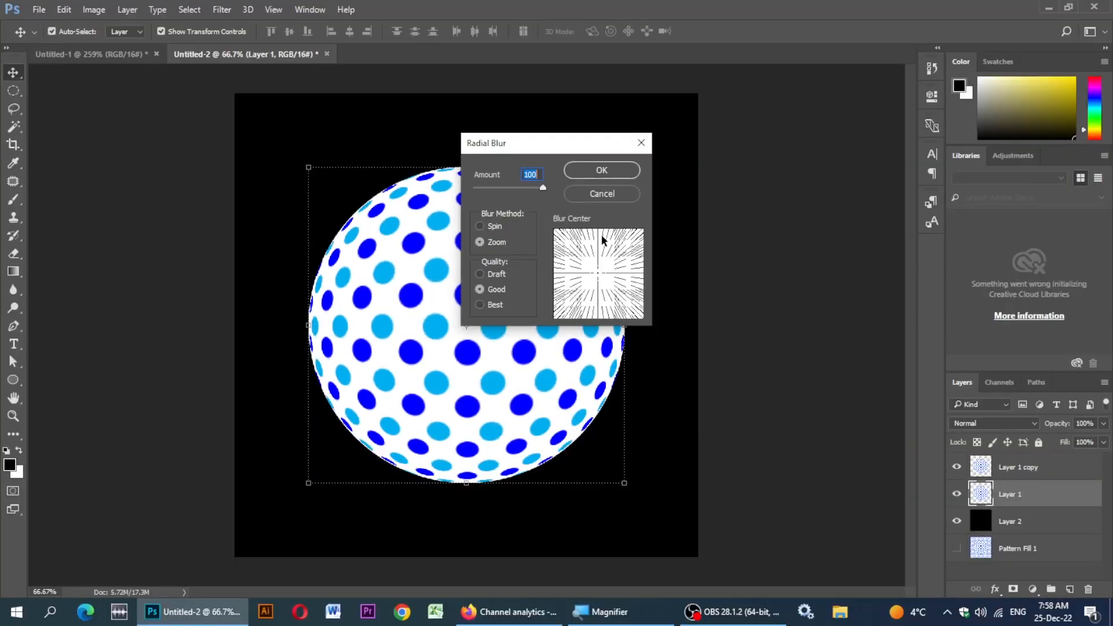
{"action": "left_click", "coordinate": [602, 171]}
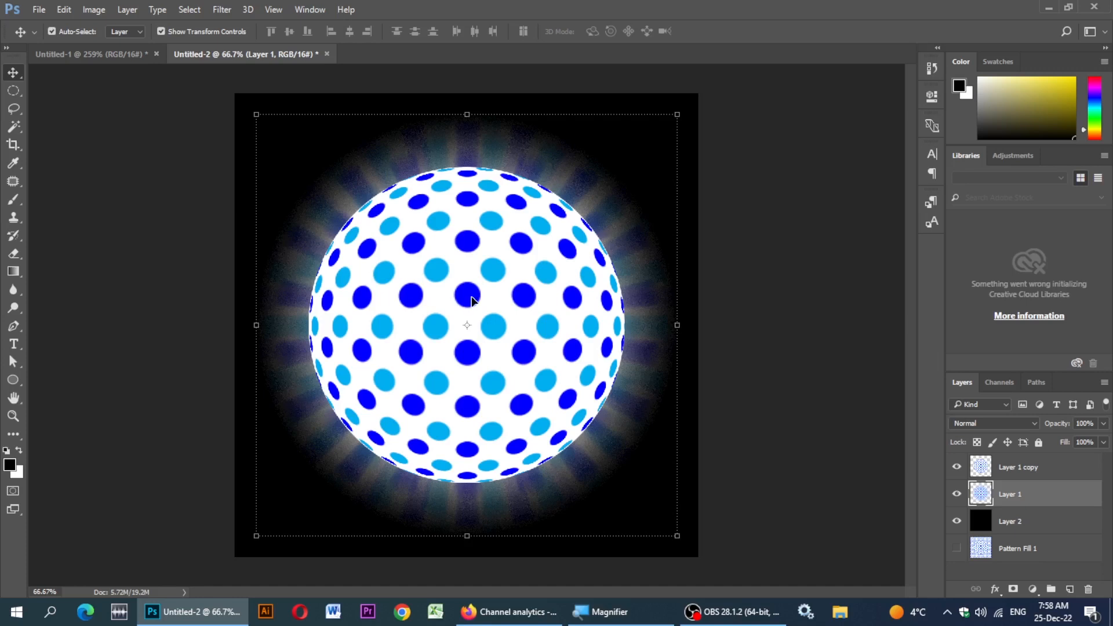
- Reapply the same Radial Blur to the lower sphere layer four more times to strengthen the light rays
{"action": "left_click", "coordinate": [212, 12]}
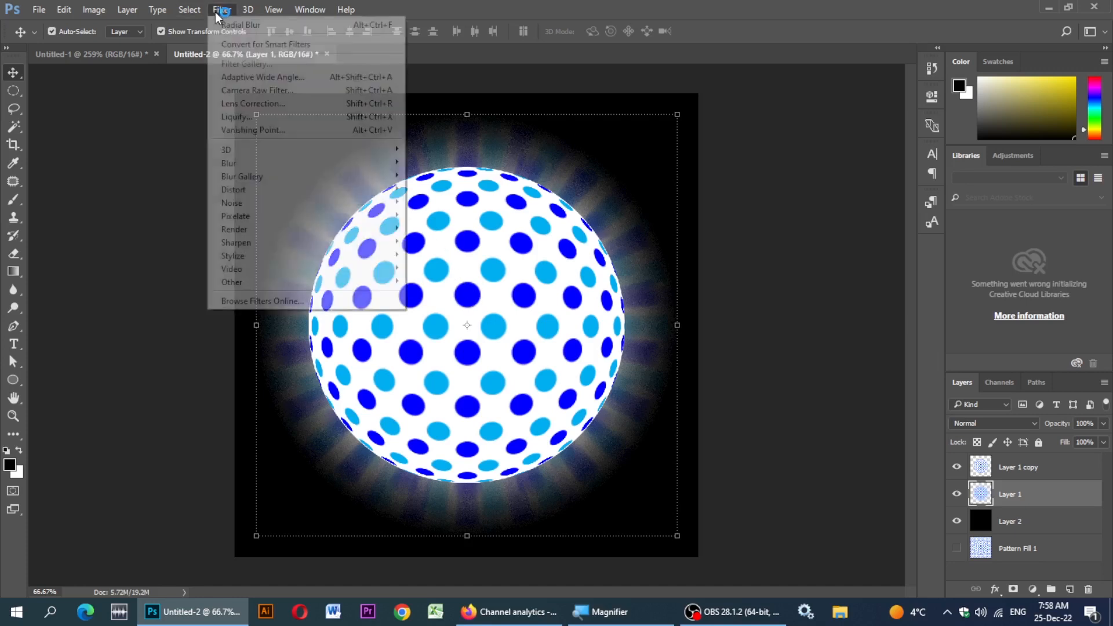
{"action": "left_click", "coordinate": [242, 26]}
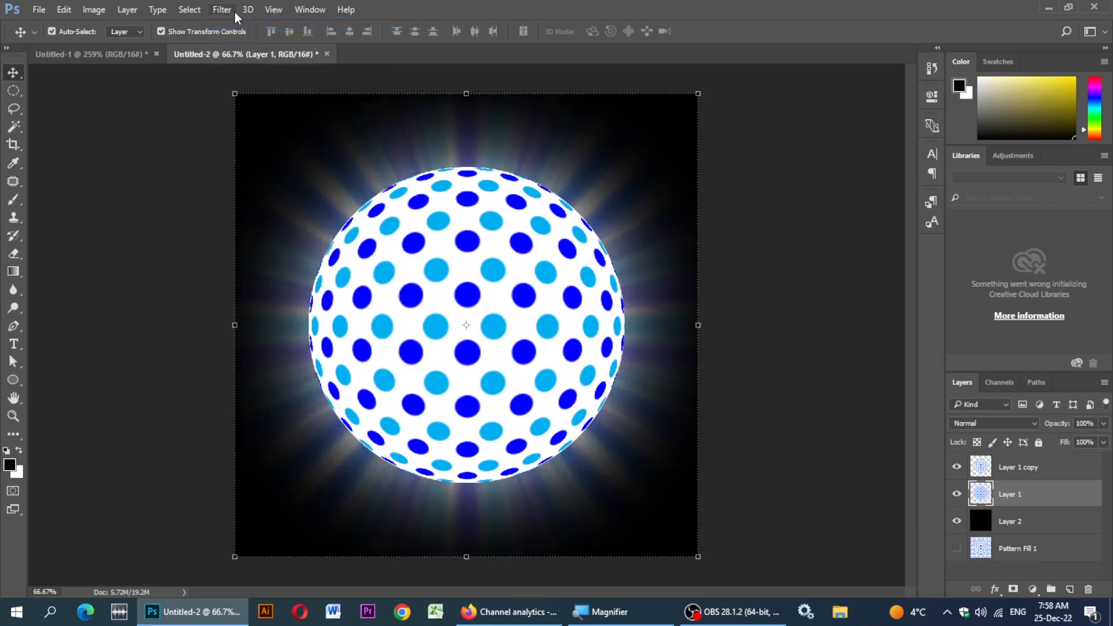
{"action": "left_click", "coordinate": [224, 12]}
{"action": "left_click", "coordinate": [229, 28]}
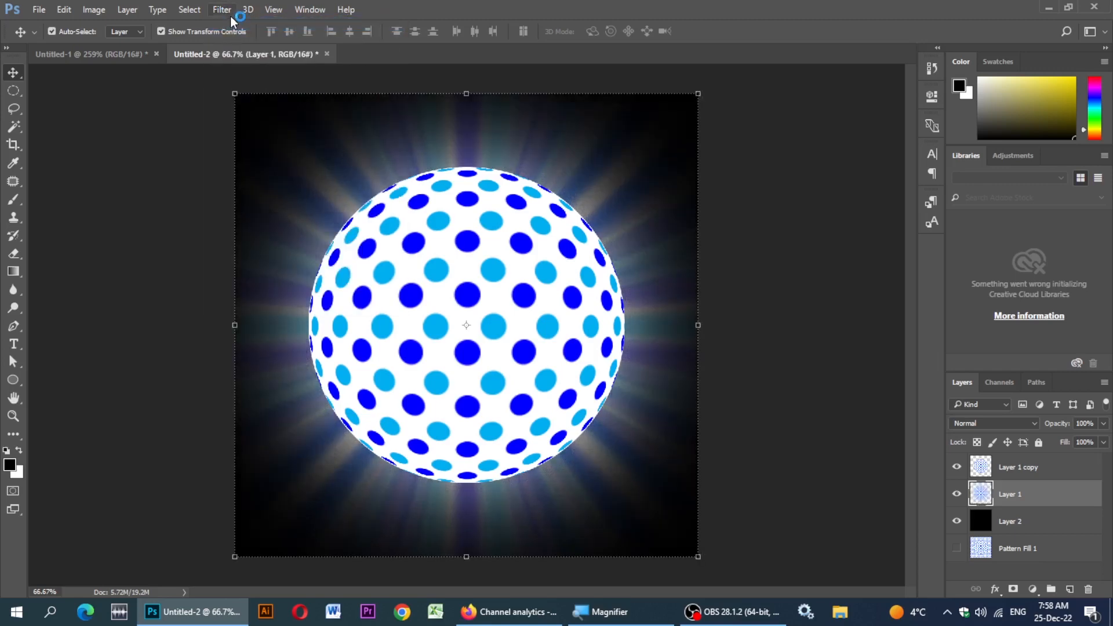
{"action": "left_click", "coordinate": [223, 11]}
{"action": "left_click", "coordinate": [242, 22]}
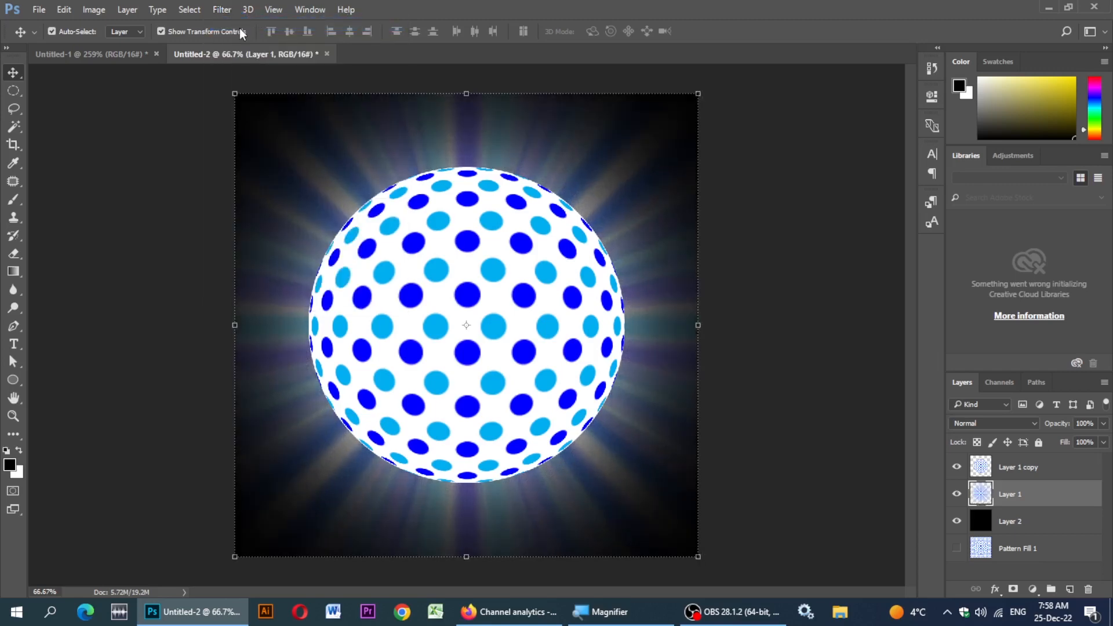
{"action": "left_click", "coordinate": [213, 11]}
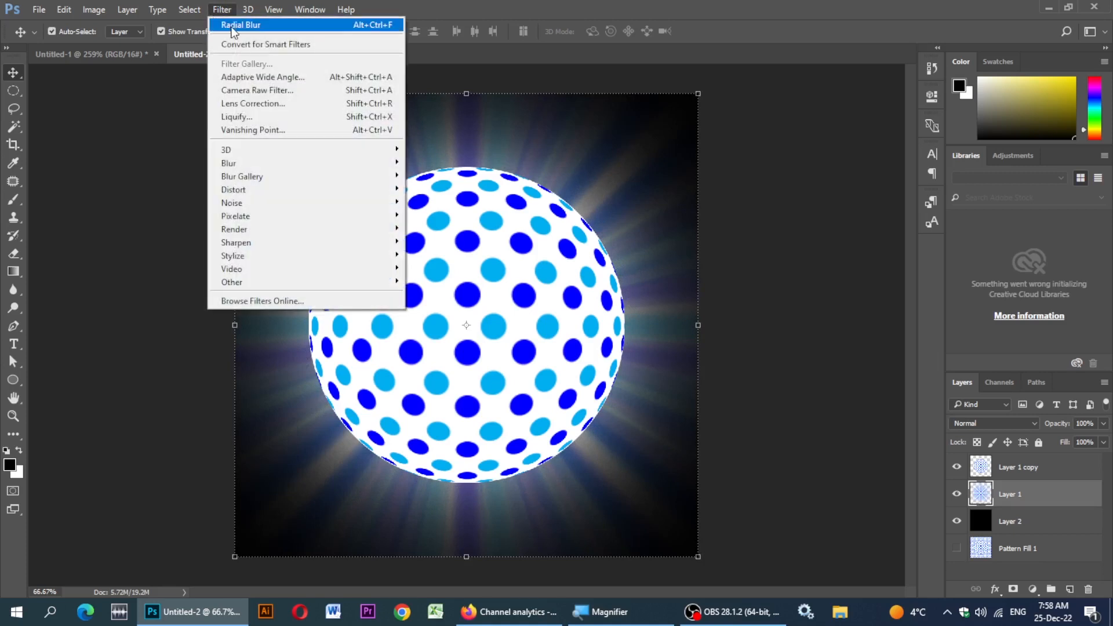
{"action": "left_click", "coordinate": [242, 25]}
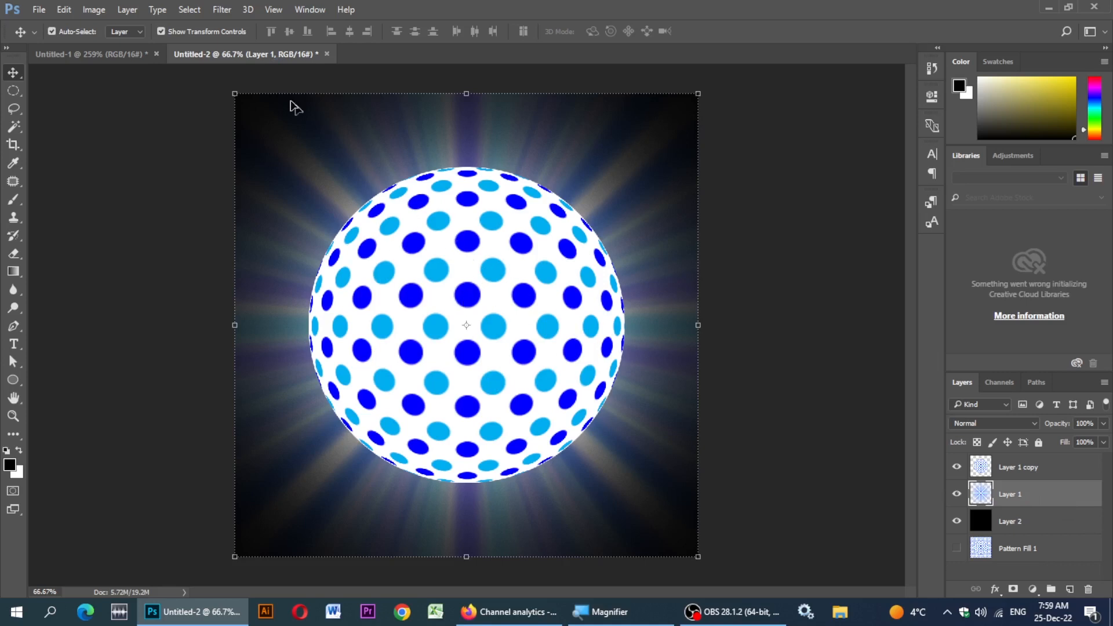
{"action": "right_click", "coordinate": [249, 52]}
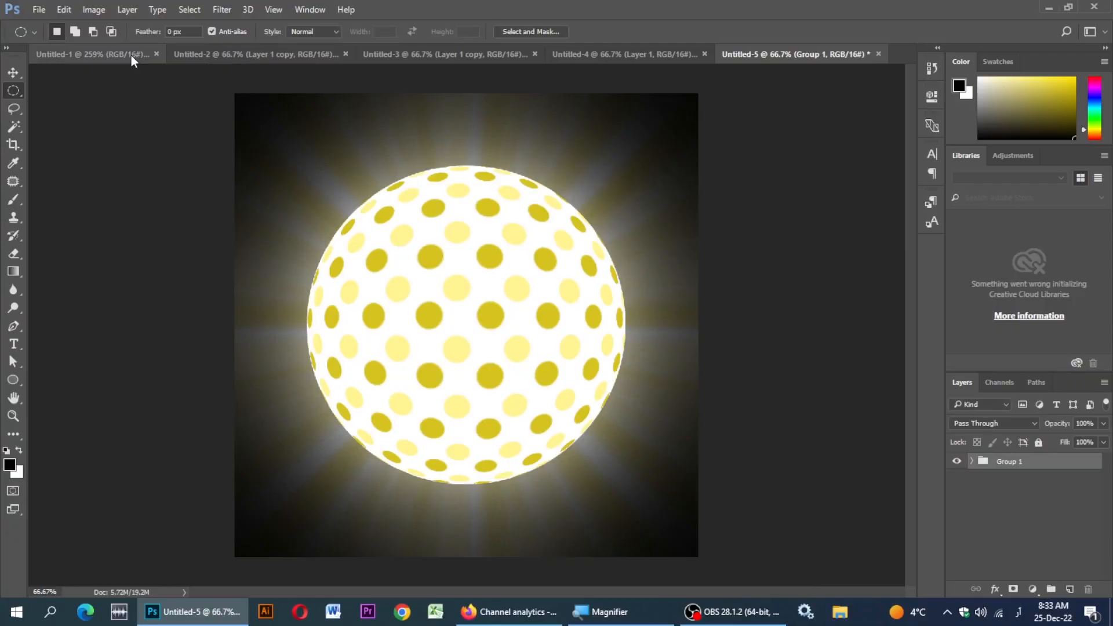
- Look through the open documents with the circle tile and the differently colored balls, and return to the blue ball in Untitled-2
{"action": "left_click", "coordinate": [131, 55]}
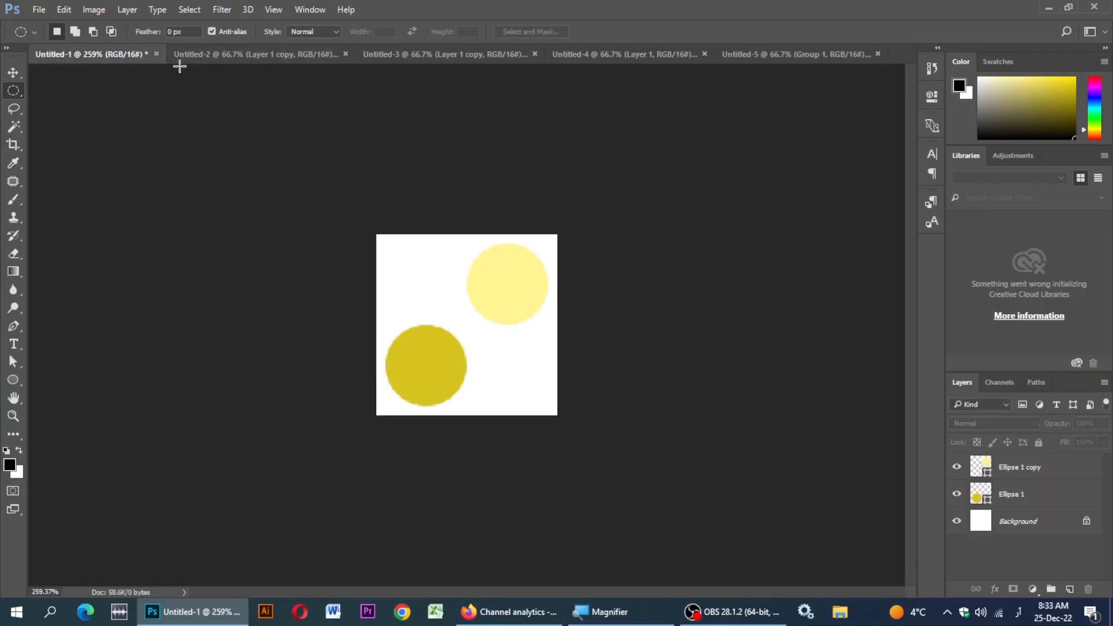
{"action": "left_click", "coordinate": [201, 55]}
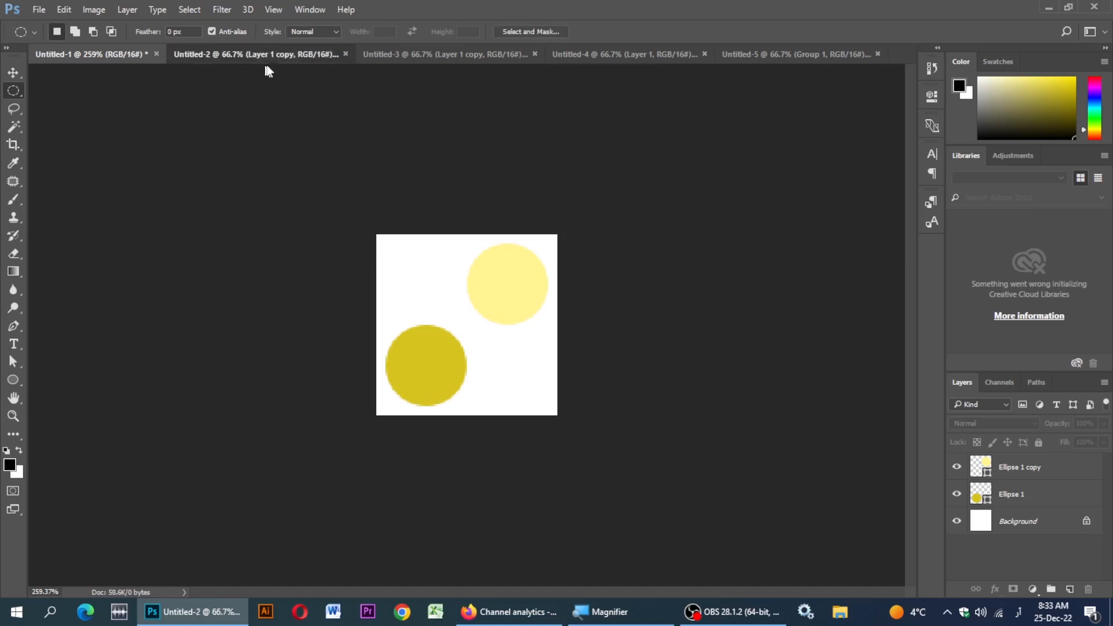
{"action": "left_click", "coordinate": [398, 54]}
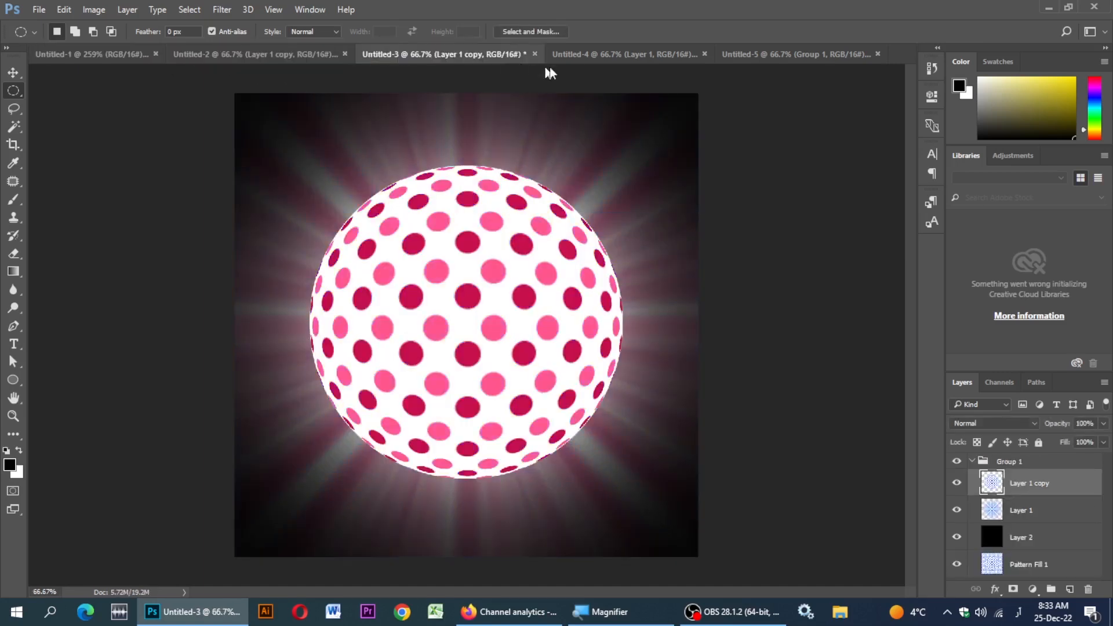
{"action": "left_click", "coordinate": [607, 56]}
{"action": "left_click", "coordinate": [256, 55]}
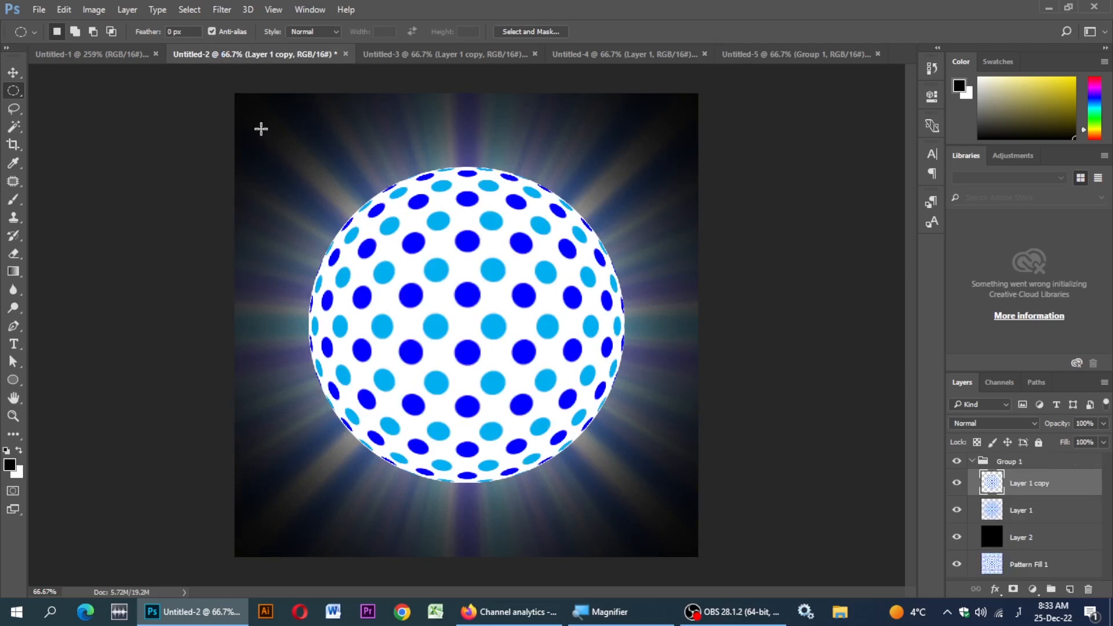
- Create a new document from the HDV/HDTV 720p film preset, 1280 x 720 px at 72 ppi
{"action": "key", "text": "ctrl+n"}
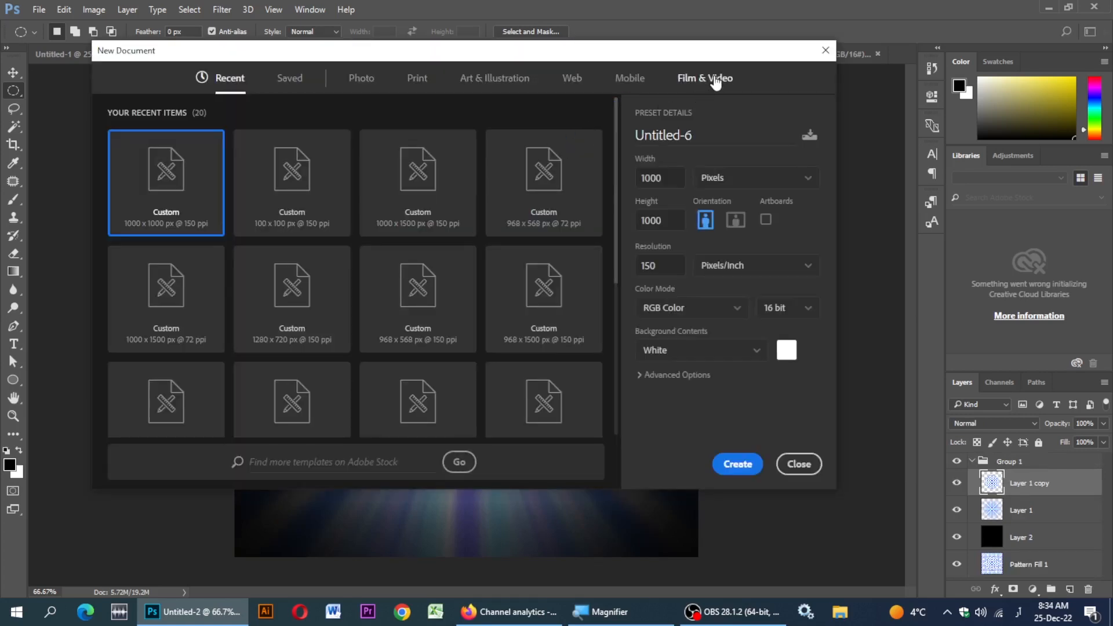
{"action": "left_click", "coordinate": [716, 81]}
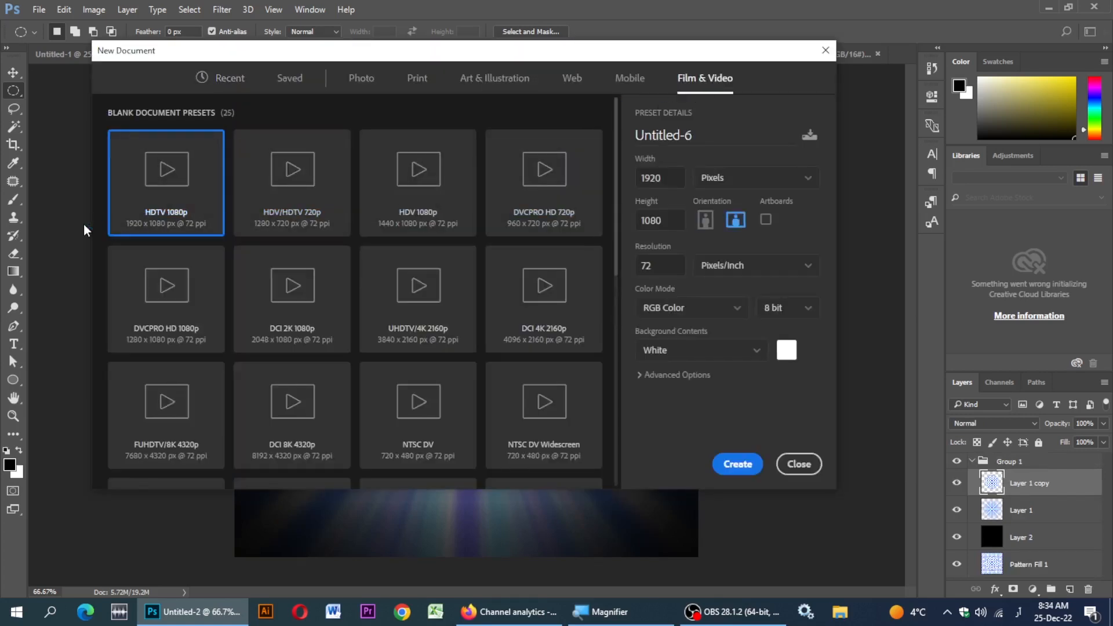
{"action": "left_click", "coordinate": [323, 190]}
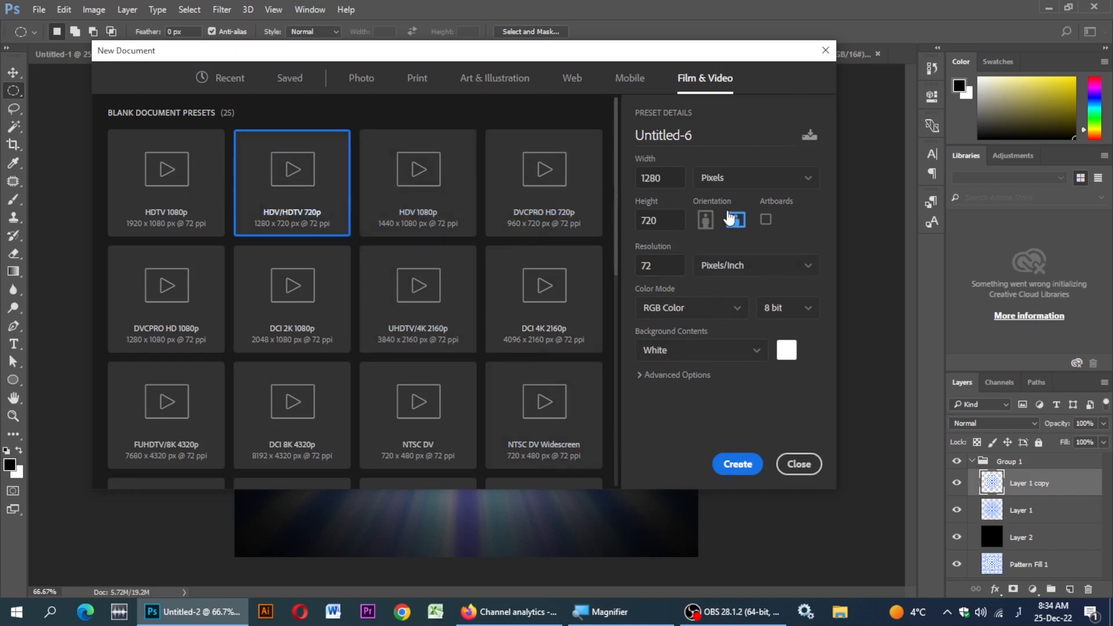
{"action": "left_click", "coordinate": [737, 466]}
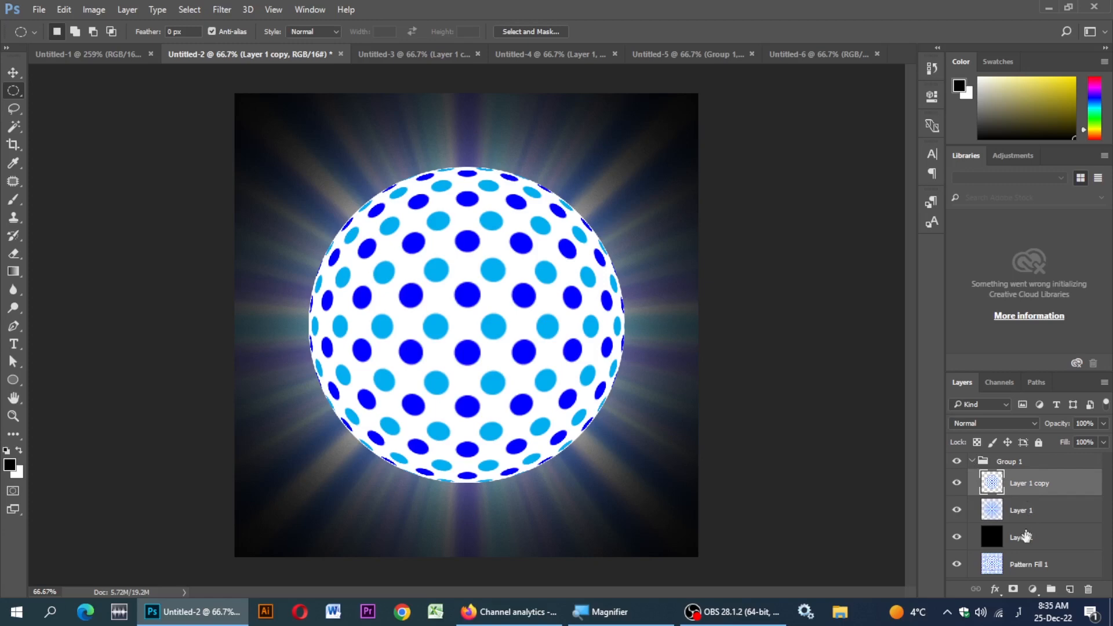
- Merge the four layers inside the blue ball's group and copy the merged layer into Untitled-6, accepting the different bit depth
{"action": "left_click", "coordinate": [1025, 570], "text": "shift"}
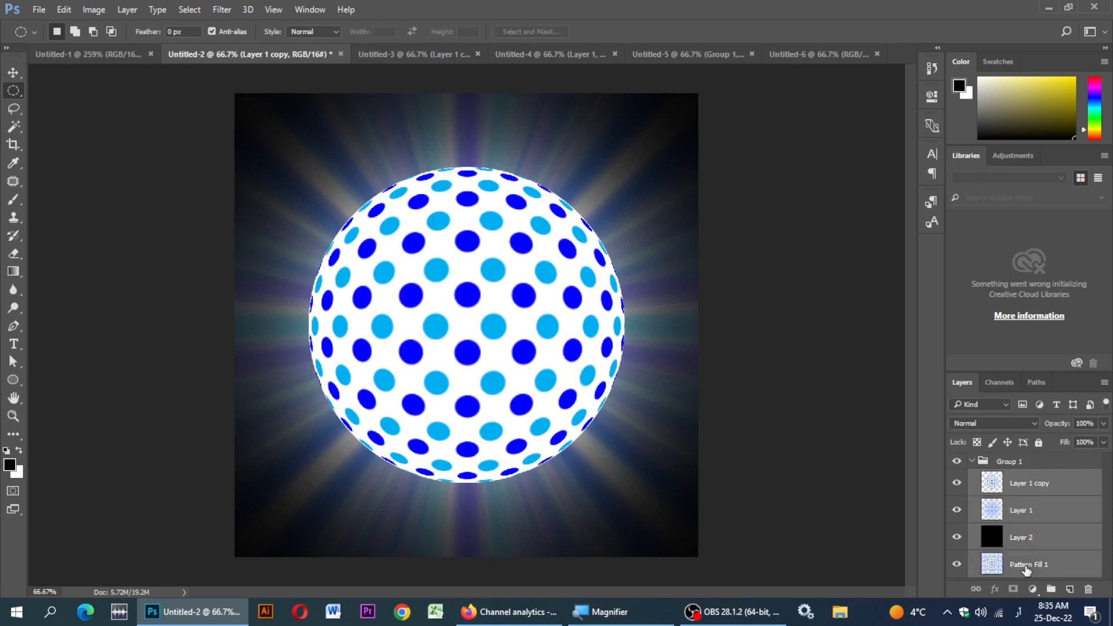
{"action": "right_click", "coordinate": [1025, 506]}
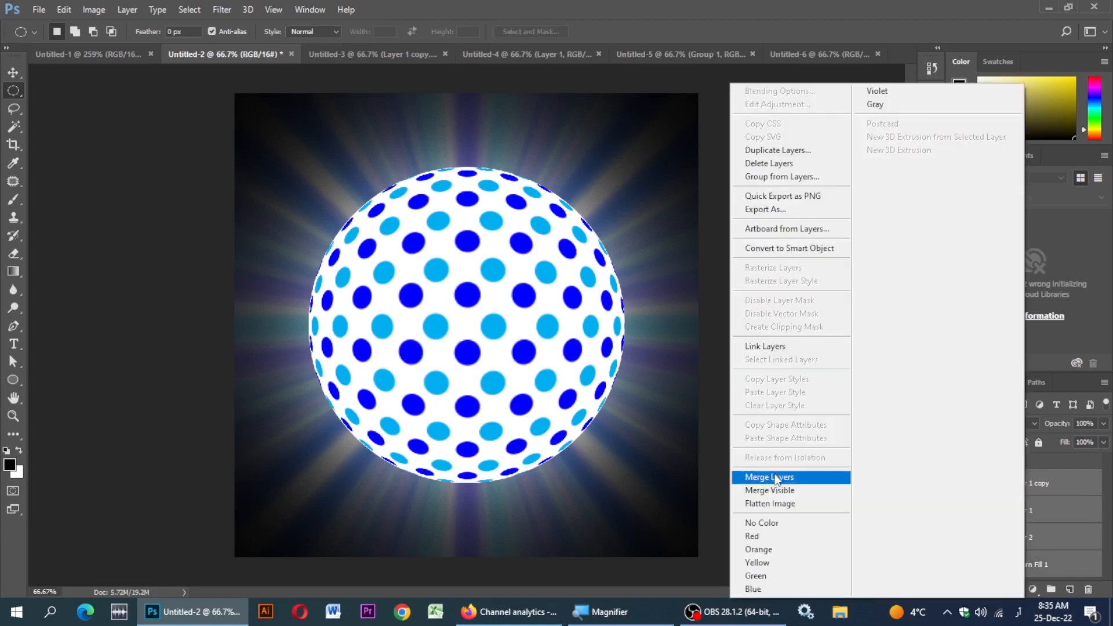
{"action": "left_click", "coordinate": [774, 478]}
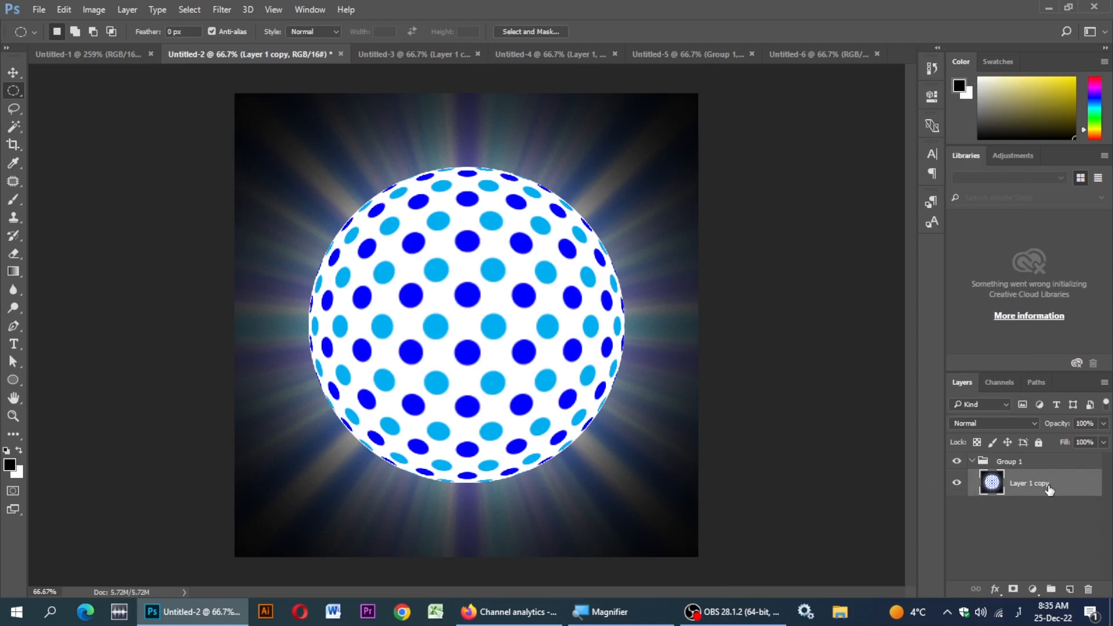
{"action": "left_click_drag", "start_coordinate": [1038, 484], "coordinate": [463, 365]}
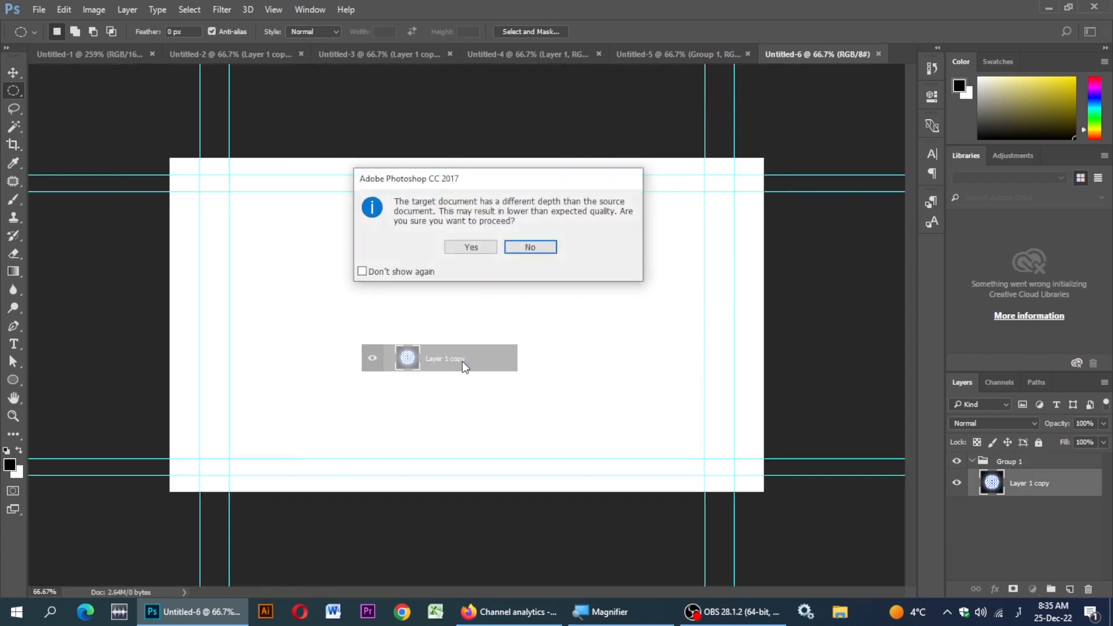
{"action": "left_click", "coordinate": [470, 247]}
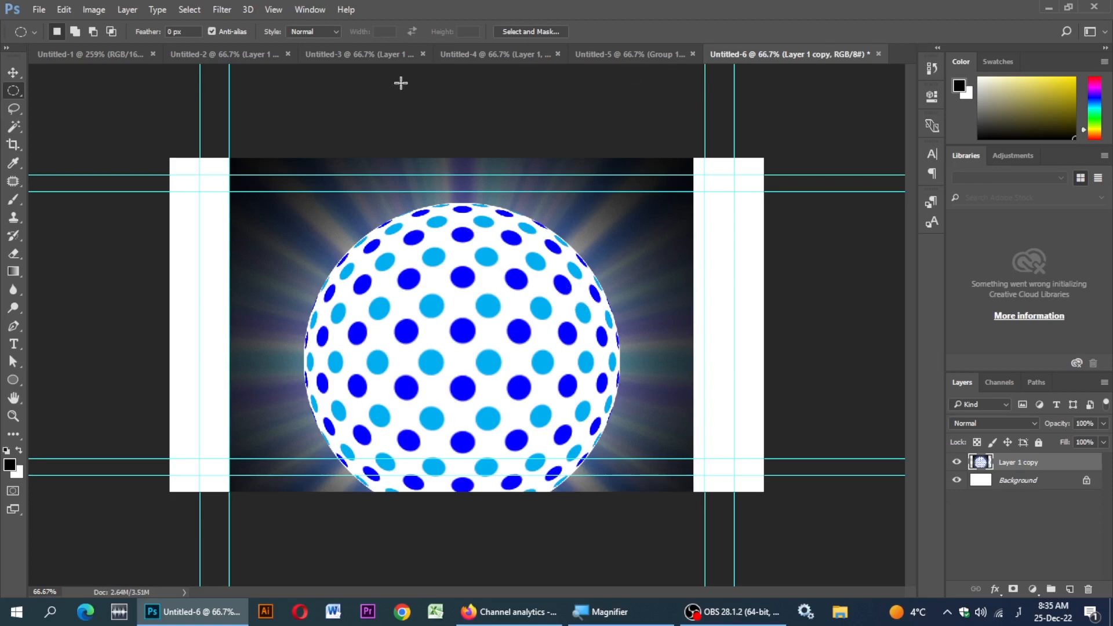
- Copy the pink ball layer from Untitled-3 into Untitled-6, accepting the different bit depth
{"action": "left_click", "coordinate": [322, 55]}
{"action": "left_click_drag", "start_coordinate": [1042, 485], "coordinate": [551, 325]}
{"action": "key", "text": "Return"}
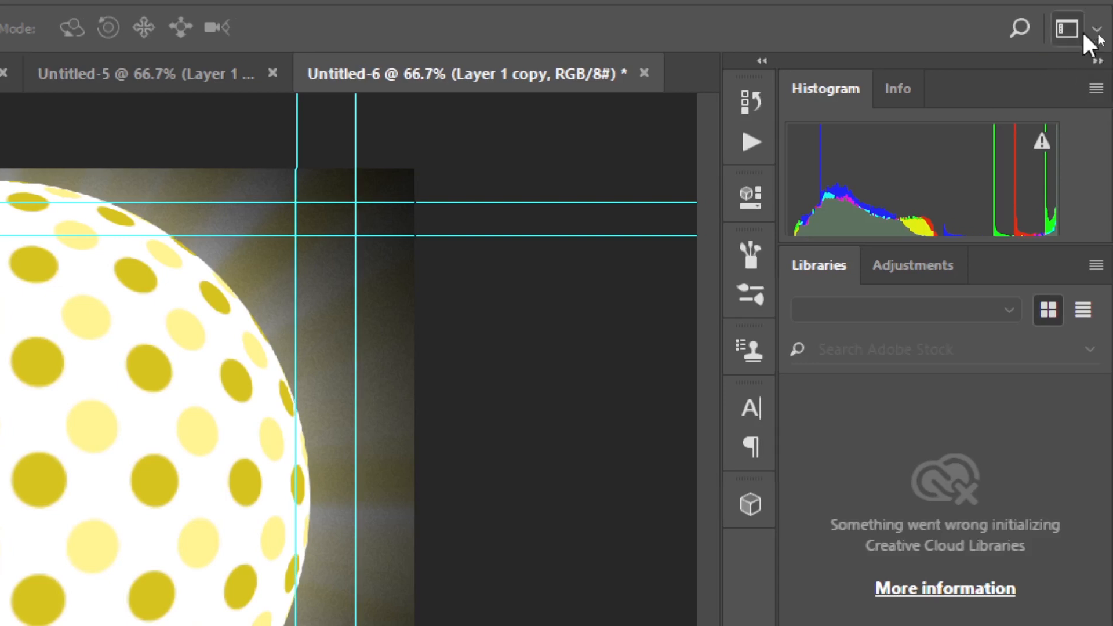
- Switch to a workspace with the video timeline, reduce the timeline's height and turn on Show Transform Controls
{"action": "left_click", "coordinate": [1101, 36]}
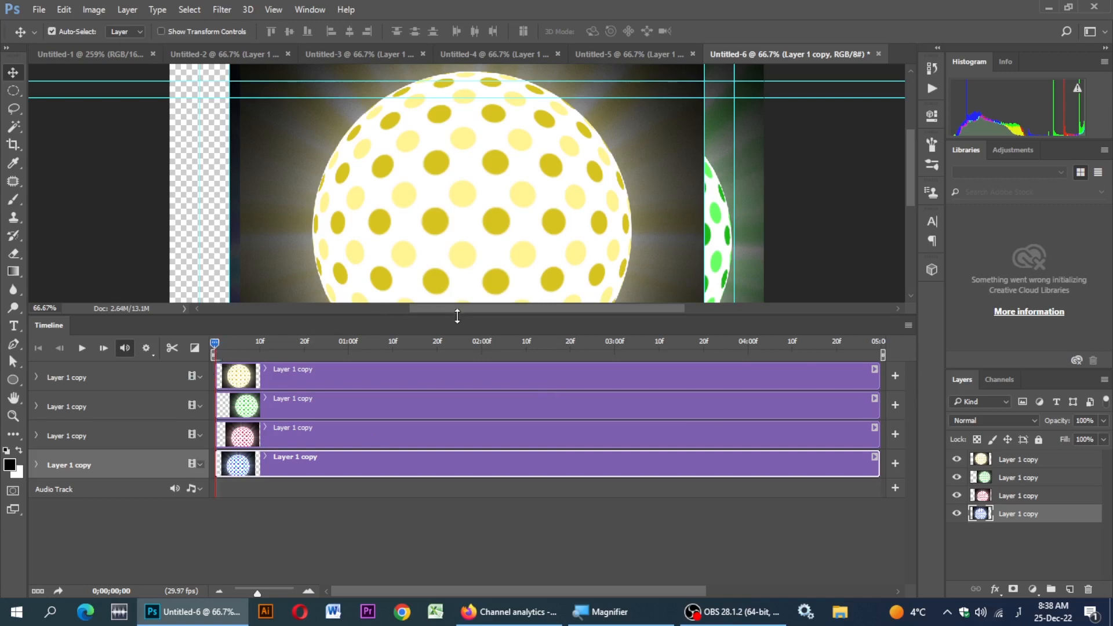
{"action": "left_click_drag", "start_coordinate": [458, 316], "coordinate": [456, 465]}
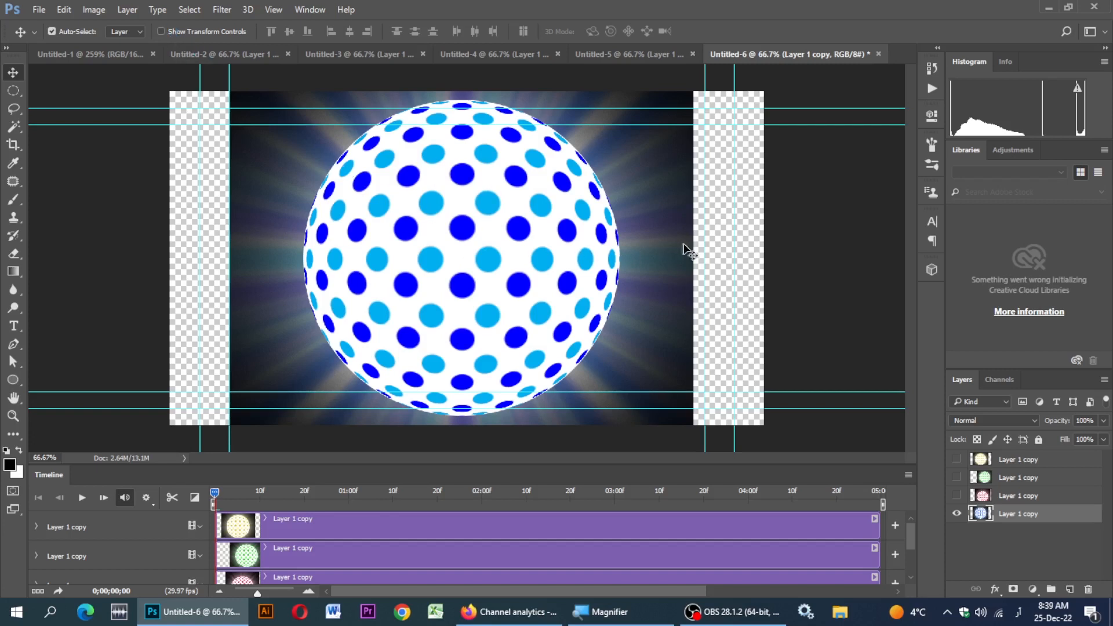
{"action": "left_click", "coordinate": [161, 32]}
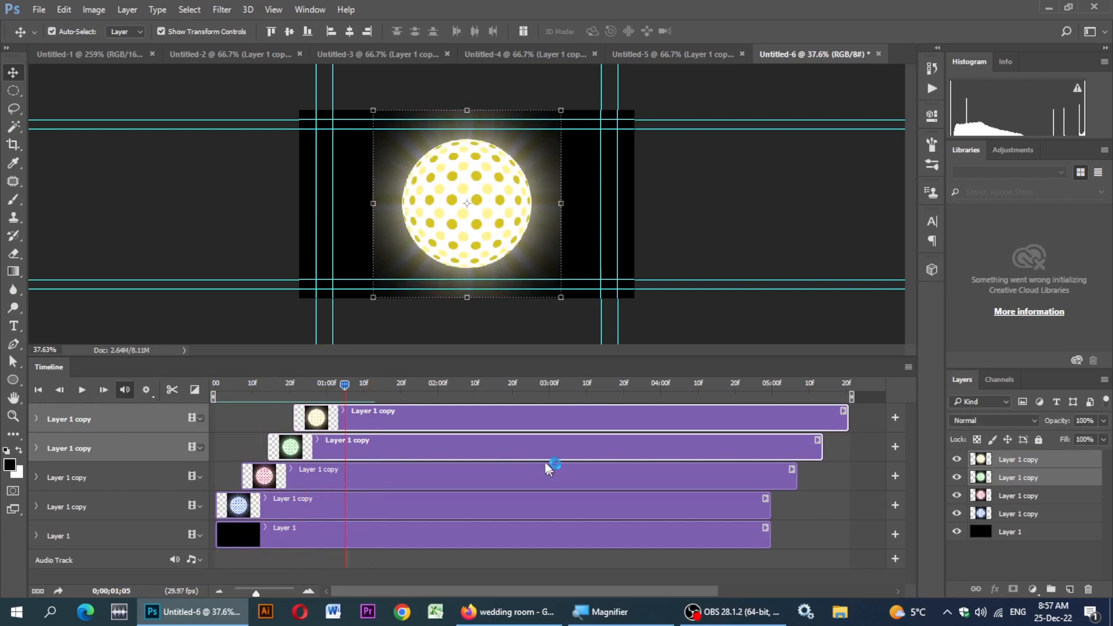
- Play the staggered ball clips from the start of the timeline to preview the color changes
{"action": "left_click", "coordinate": [524, 426]}
{"action": "left_click", "coordinate": [512, 470]}
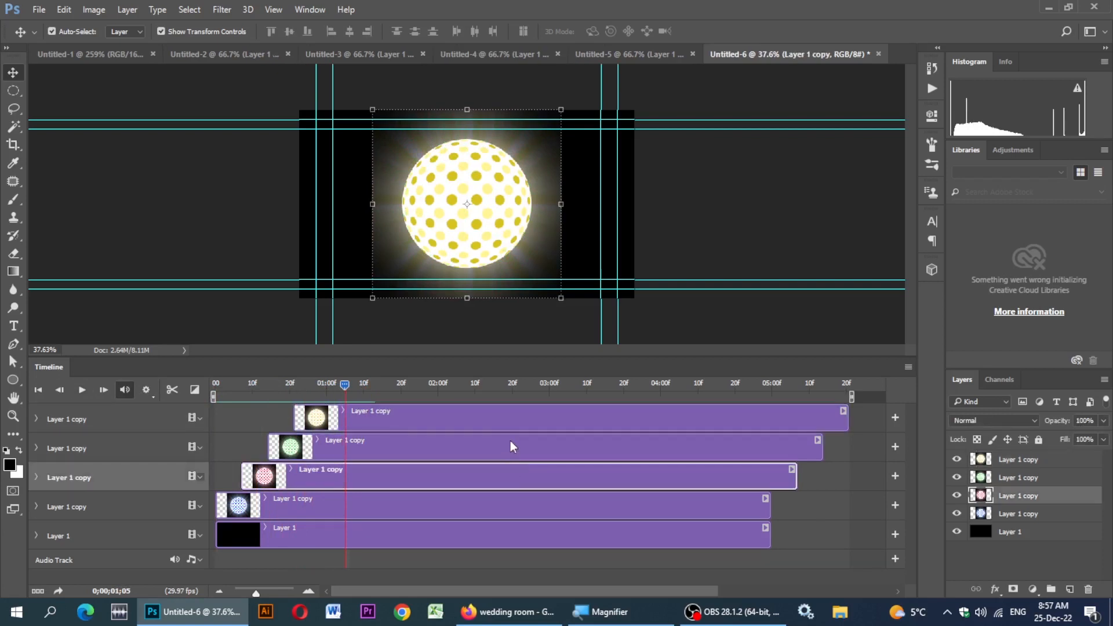
{"action": "left_click", "coordinate": [495, 417]}
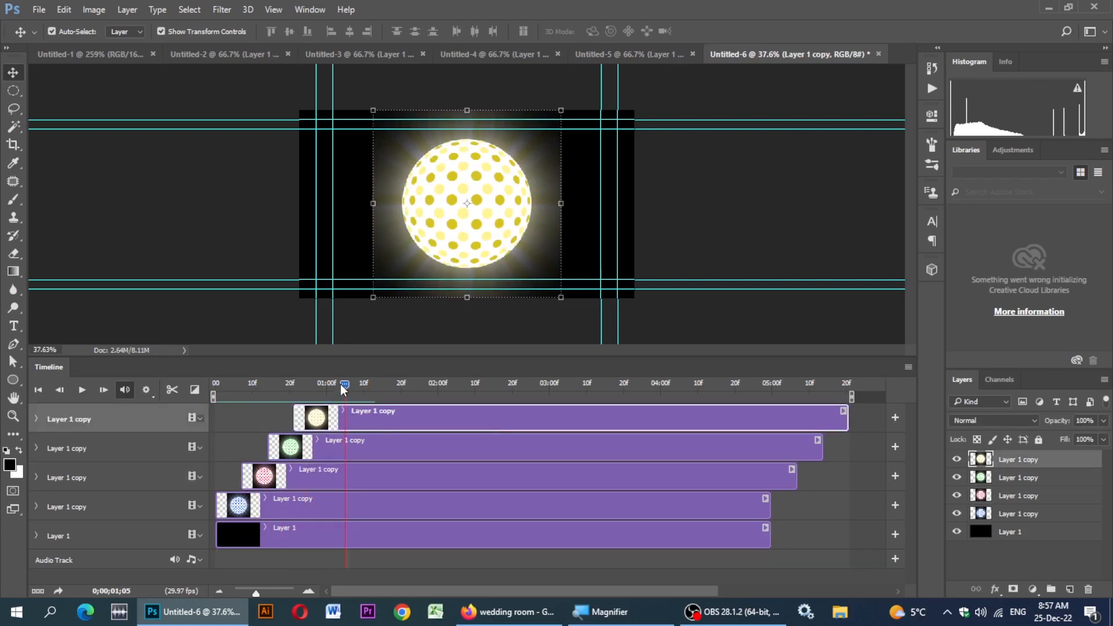
{"action": "left_click_drag", "start_coordinate": [343, 386], "coordinate": [215, 385]}
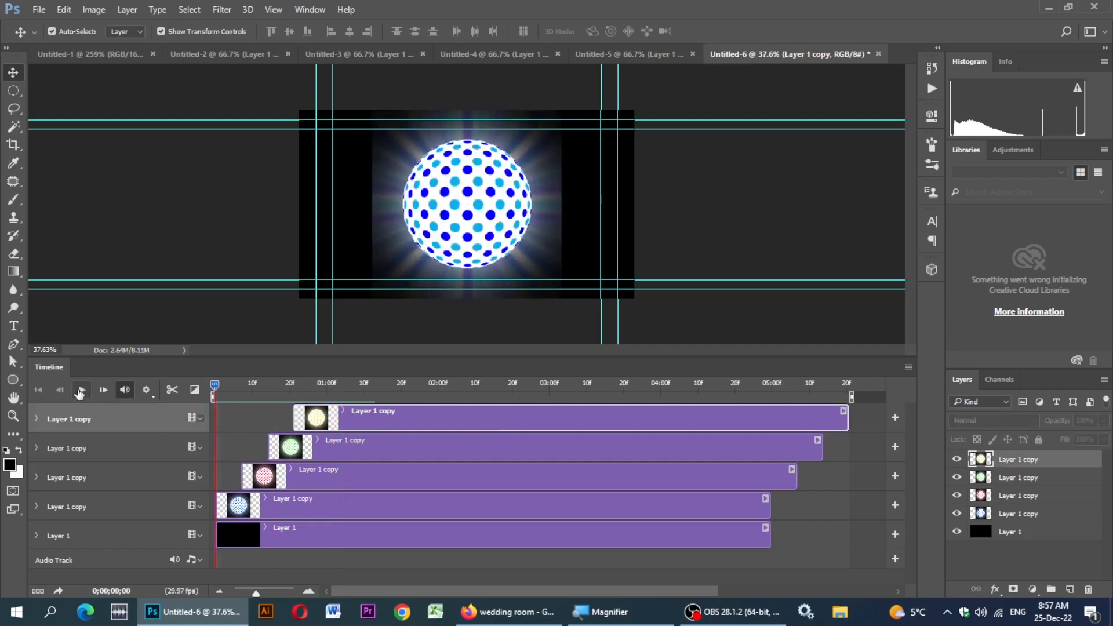
{"action": "left_click", "coordinate": [80, 390]}
{"action": "left_click", "coordinate": [80, 390]}
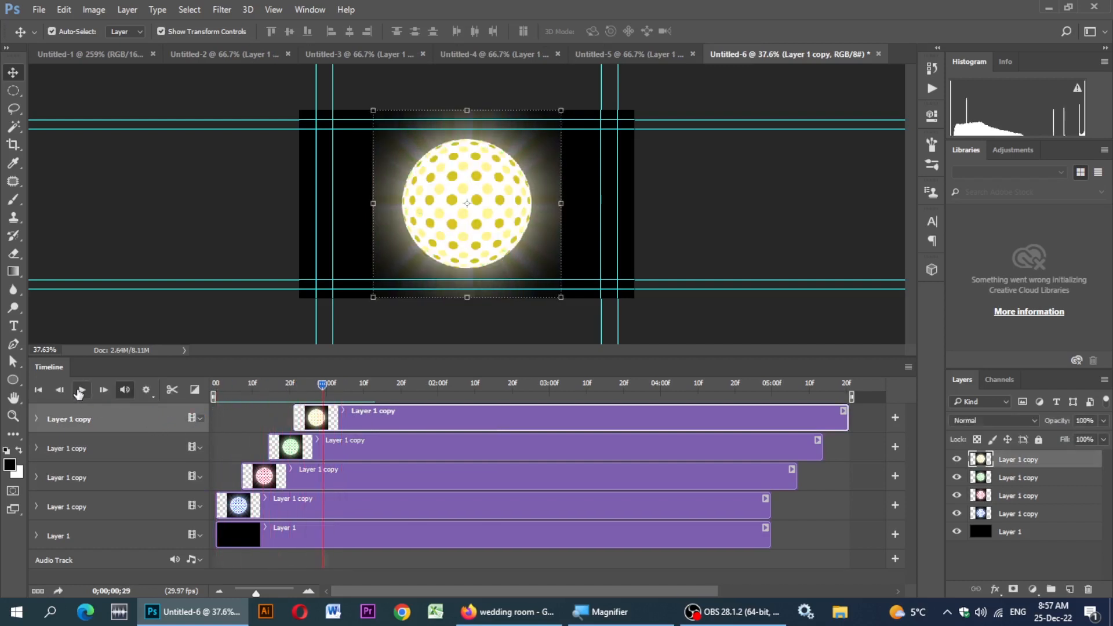
{"action": "left_click_drag", "start_coordinate": [328, 386], "coordinate": [262, 386]}
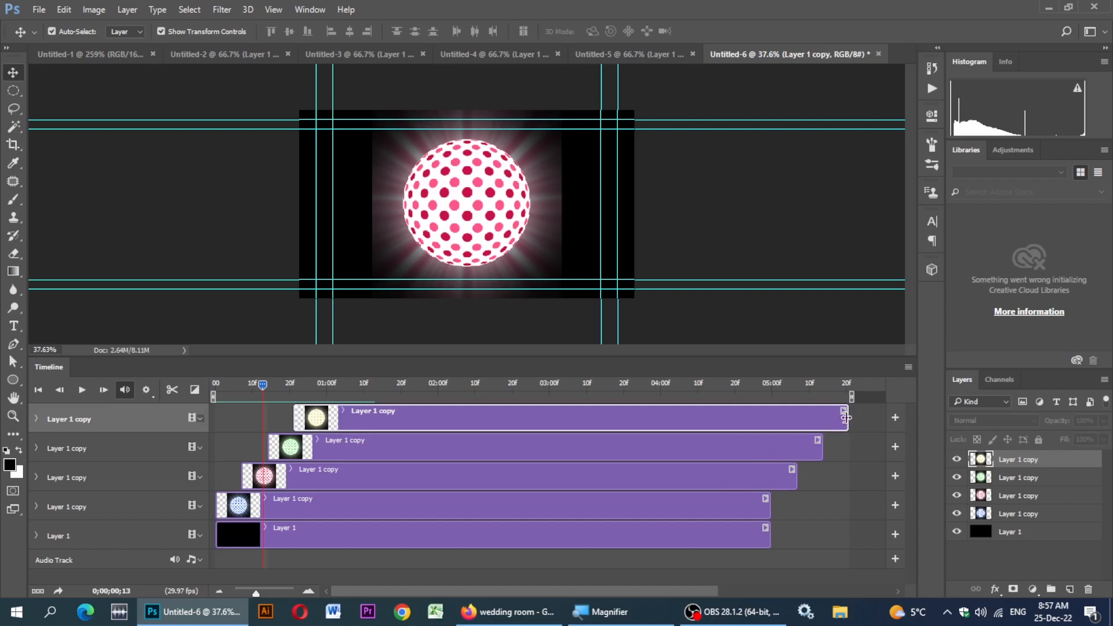
- Trim the ends of the yellow, green, pink and blue clips in descending steps, and end the black background clip with the blue one
{"action": "left_click_drag", "start_coordinate": [846, 417], "coordinate": [336, 417]}
{"action": "left_click_drag", "start_coordinate": [818, 446], "coordinate": [369, 446]}
{"action": "left_click_drag", "start_coordinate": [795, 476], "coordinate": [399, 476]}
{"action": "left_click_drag", "start_coordinate": [770, 505], "coordinate": [427, 505]}
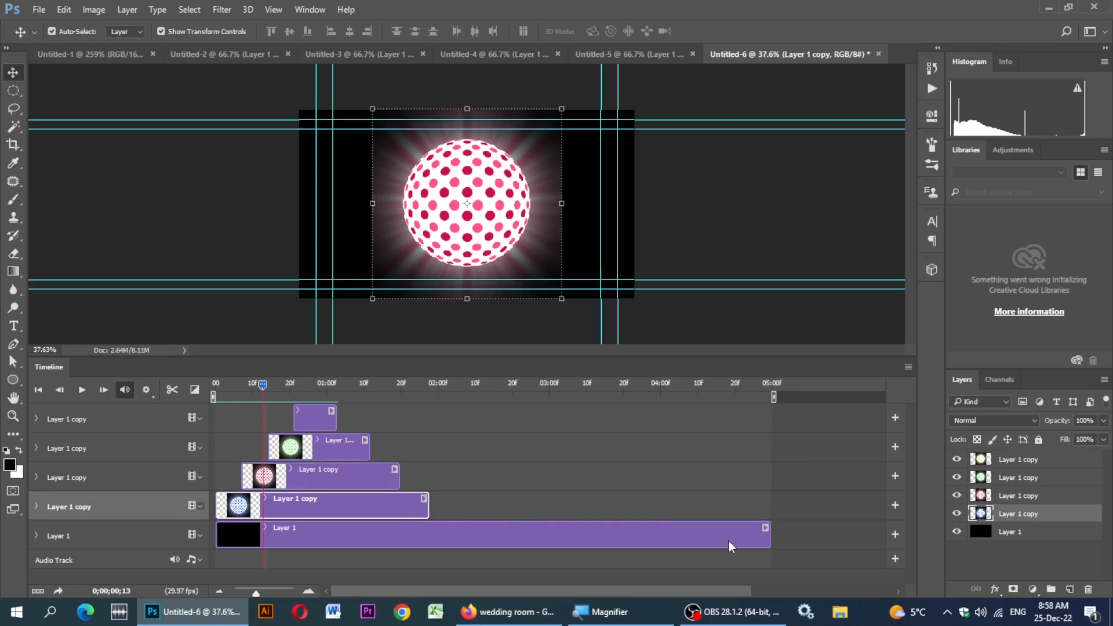
{"action": "left_click_drag", "start_coordinate": [770, 534], "coordinate": [455, 535]}
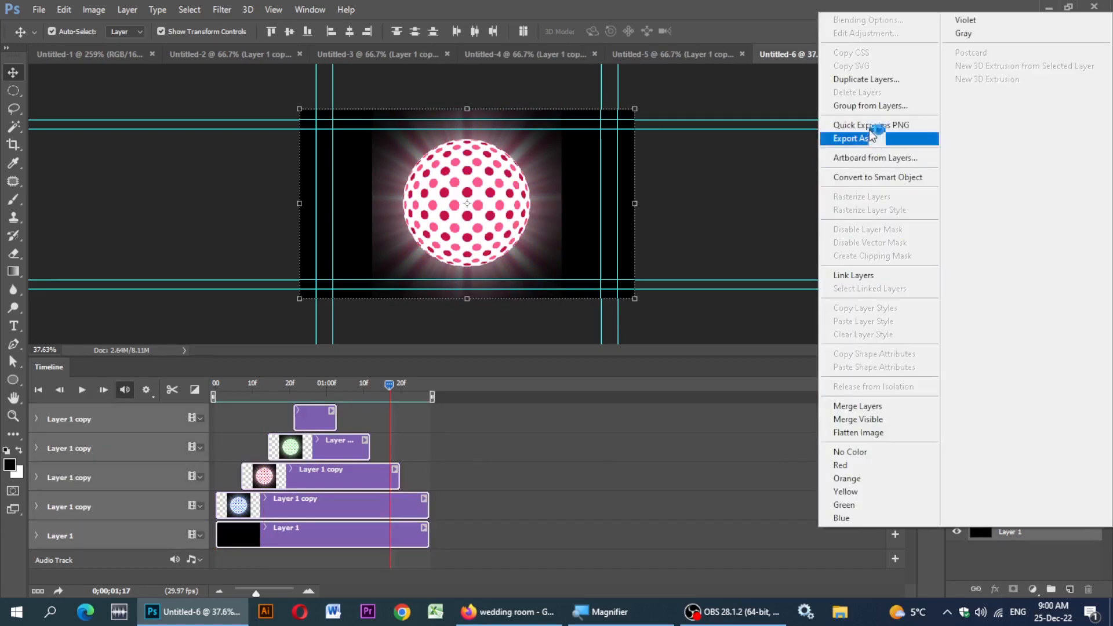
- Group the four ball layers and the black background with the default group settings, and play the group from the start
{"action": "left_click", "coordinate": [870, 107]}
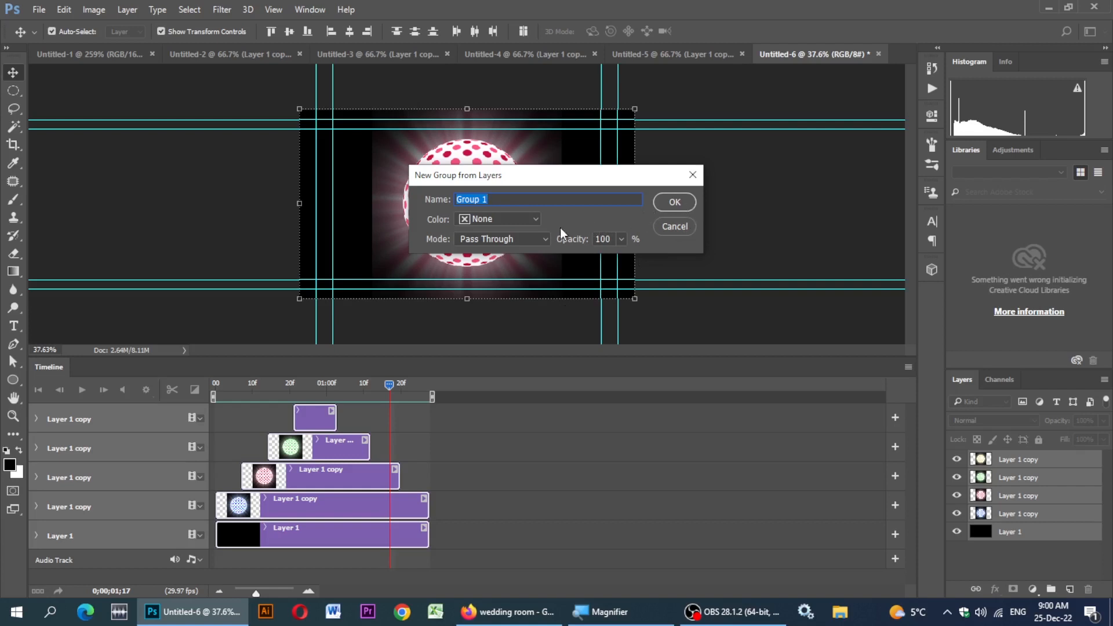
{"action": "left_click", "coordinate": [676, 202]}
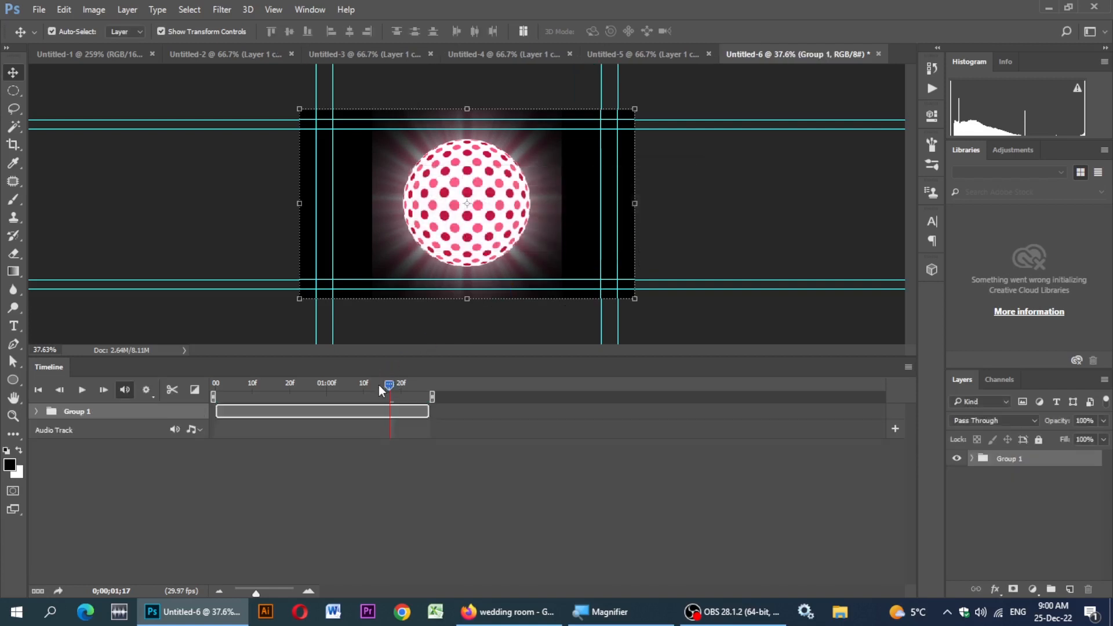
{"action": "left_click_drag", "start_coordinate": [389, 384], "coordinate": [6, 428]}
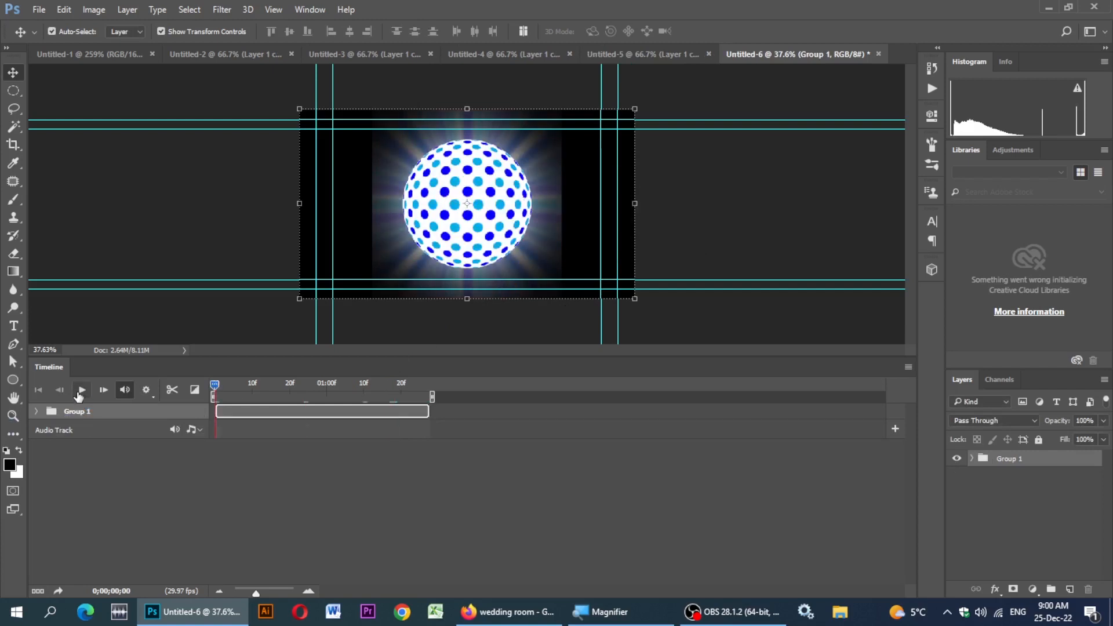
{"action": "left_click", "coordinate": [79, 395]}
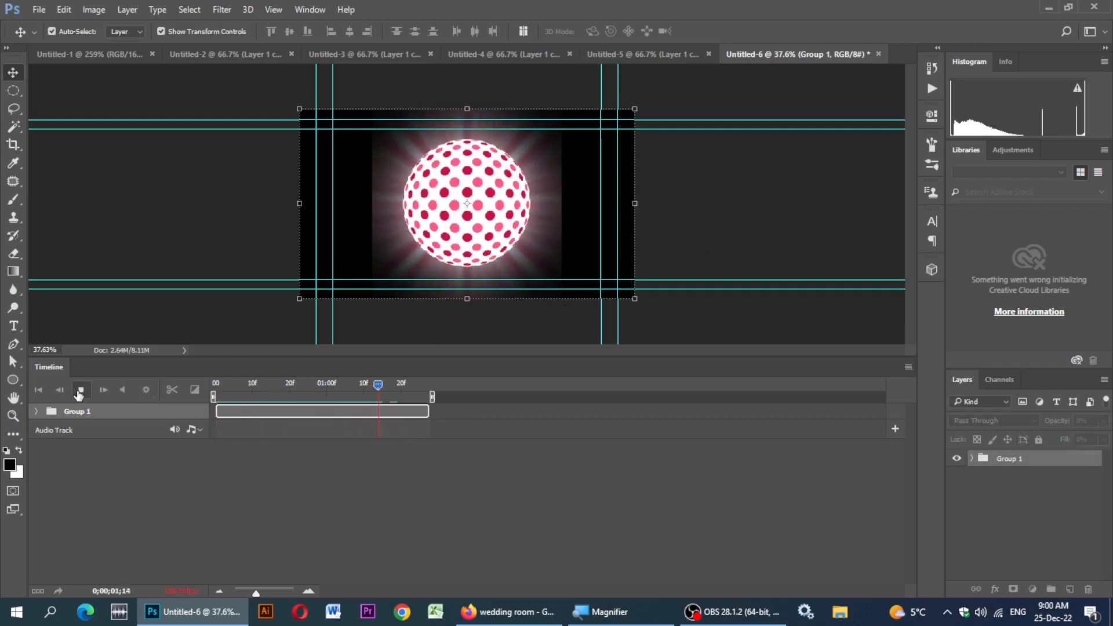
{"action": "left_click", "coordinate": [79, 394]}
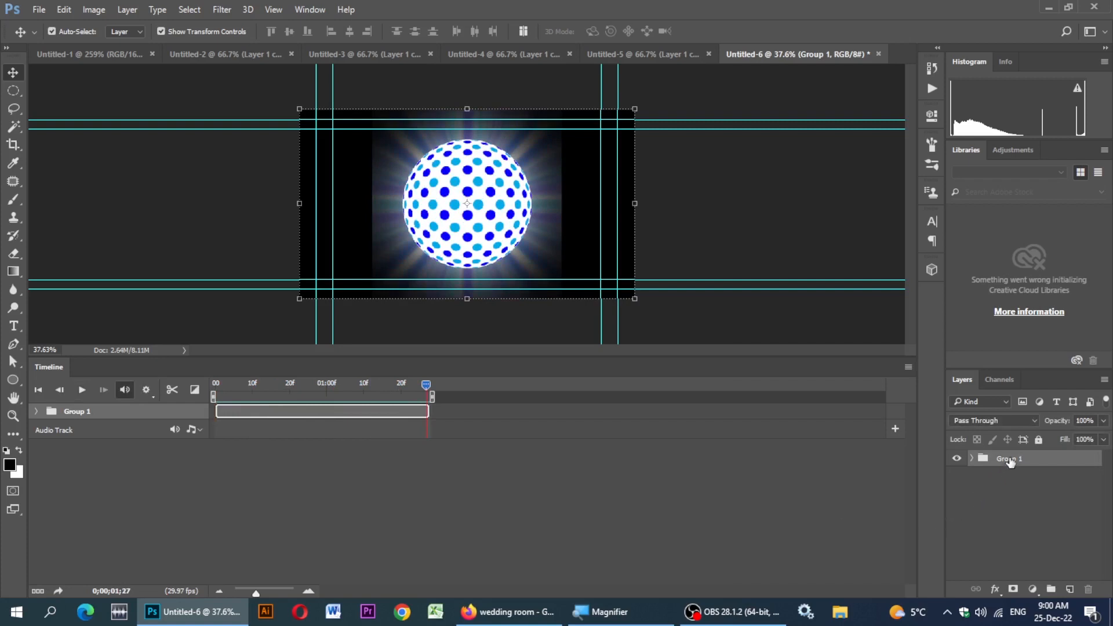
- Duplicate the group four times and arrange the five groups end to end on the timeline
{"action": "key", "text": "ctrl+j"}
{"action": "key", "text": "ctrl+j"}
{"action": "key", "text": "ctrl+j"}
{"action": "key", "text": "ctrl+j"}
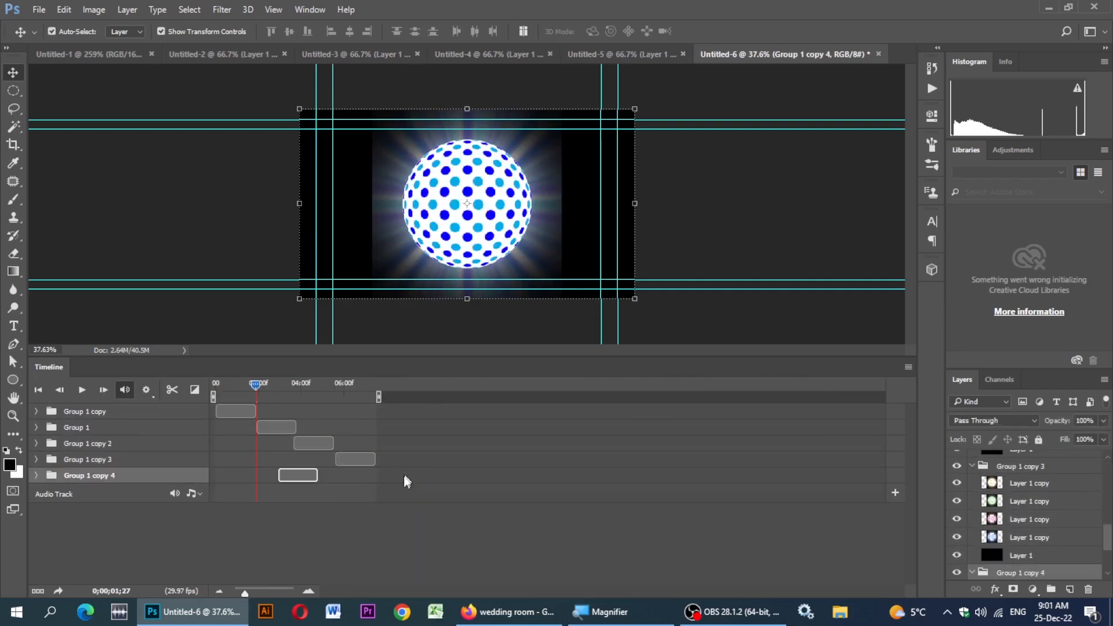
- Play the sequence of five groups from the first frame to check the transitions between them
{"action": "left_click", "coordinate": [82, 389]}
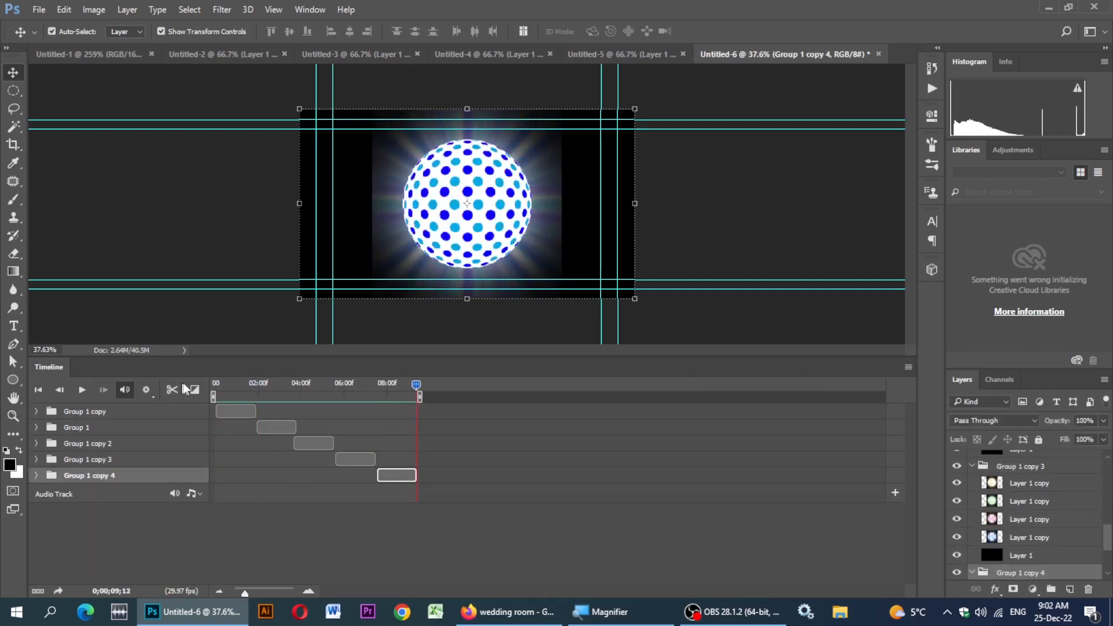
{"action": "left_click_drag", "start_coordinate": [415, 388], "coordinate": [215, 385]}
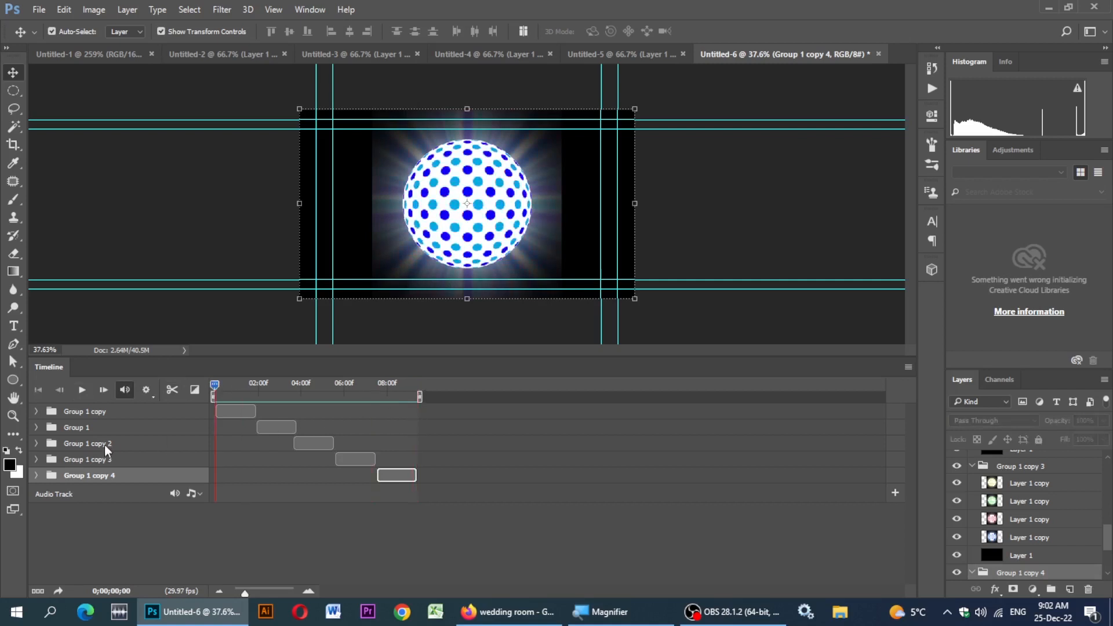
{"action": "left_click", "coordinate": [81, 389]}
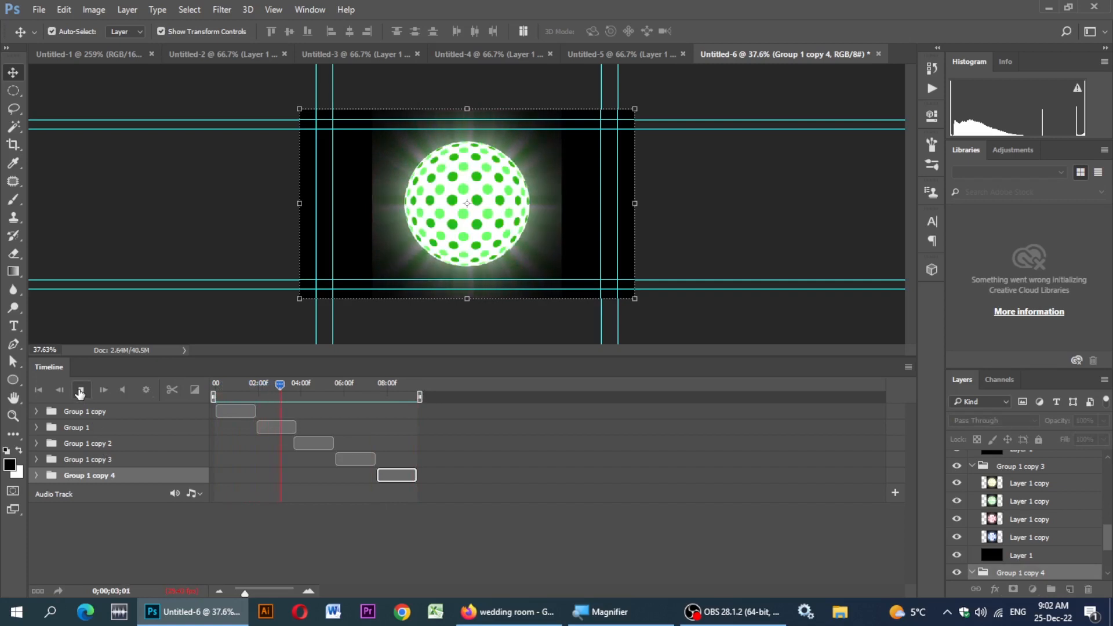
{"action": "left_click", "coordinate": [80, 391]}
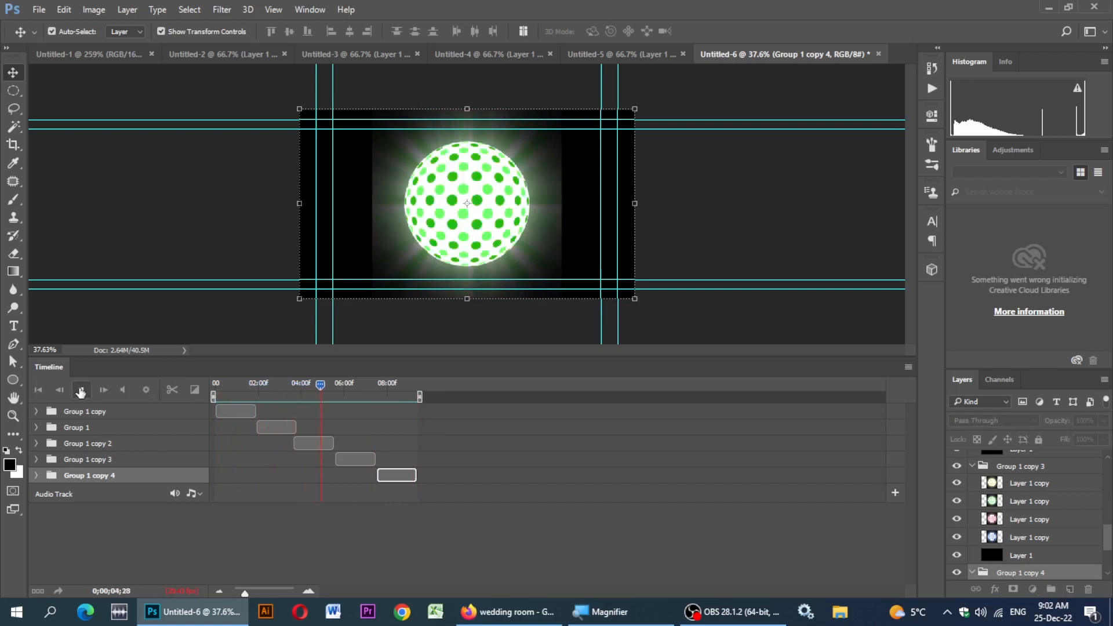
- Add the Glory_to_the_Gardener audio file to the audio track and preview it together with the animation
{"action": "left_click", "coordinate": [200, 495]}
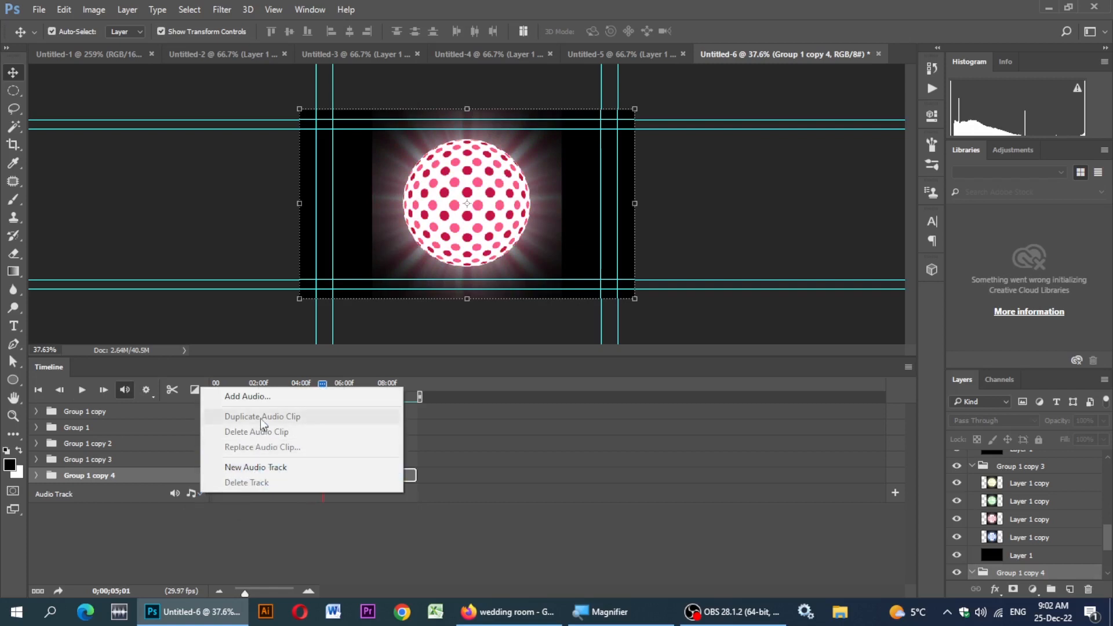
{"action": "left_click", "coordinate": [259, 397]}
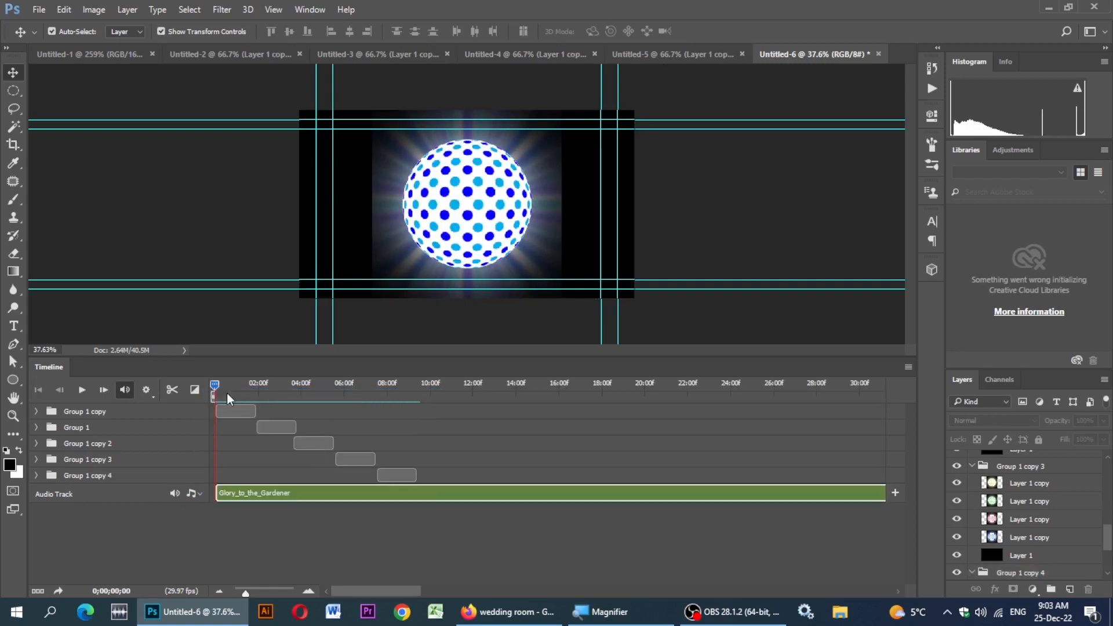
{"action": "left_click", "coordinate": [82, 389]}
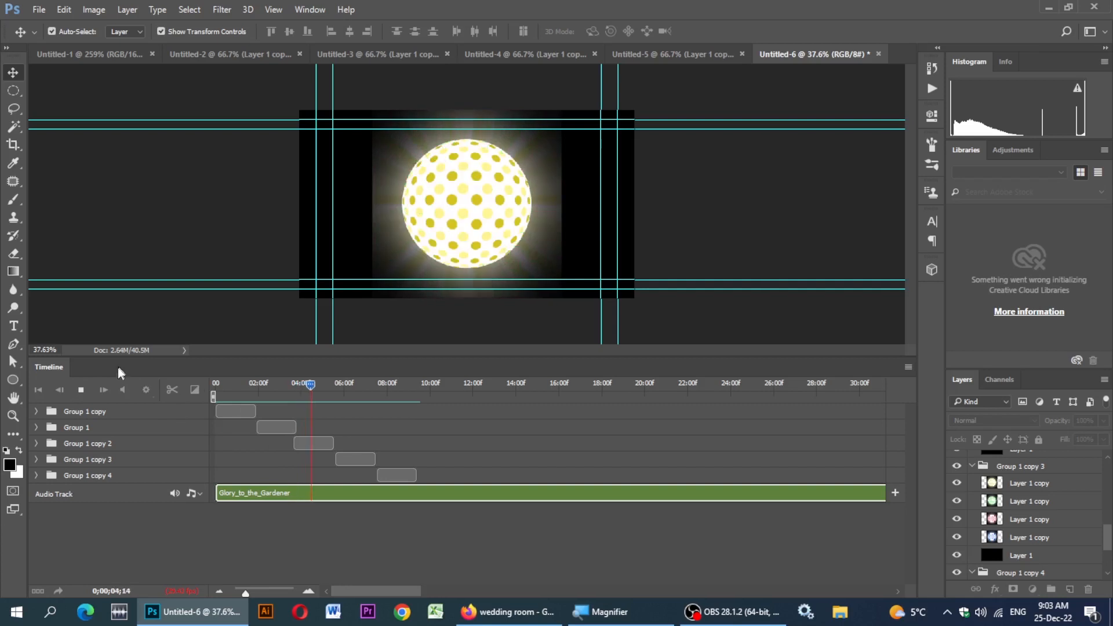
{"action": "left_click", "coordinate": [82, 390]}
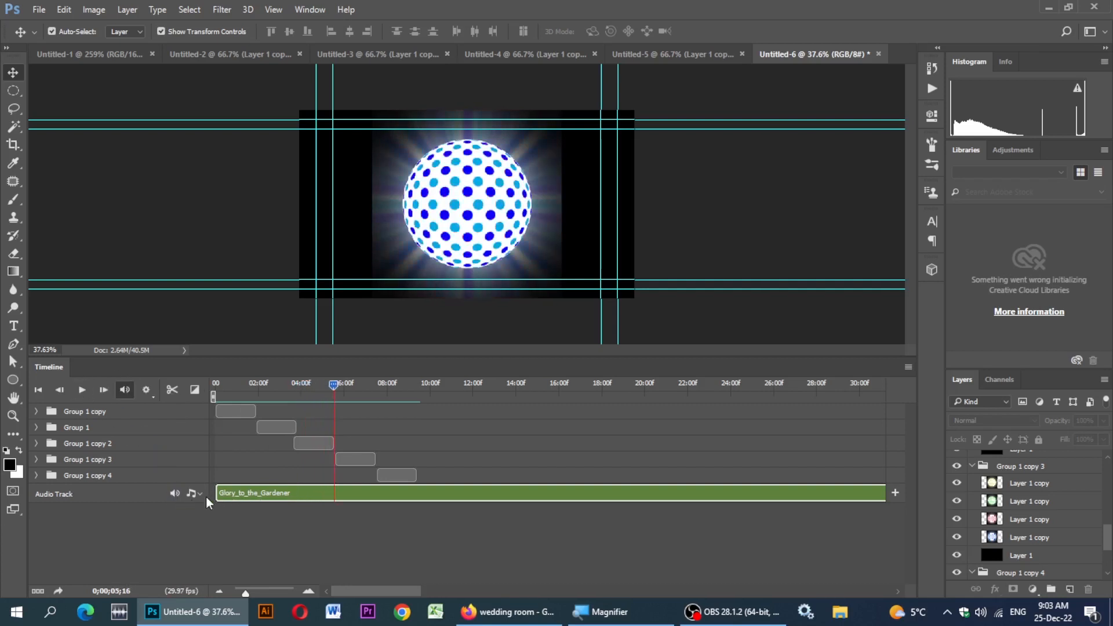
- Set the audio clip's volume to 164% and trim the clip to end with the last group
{"action": "right_click", "coordinate": [282, 498]}
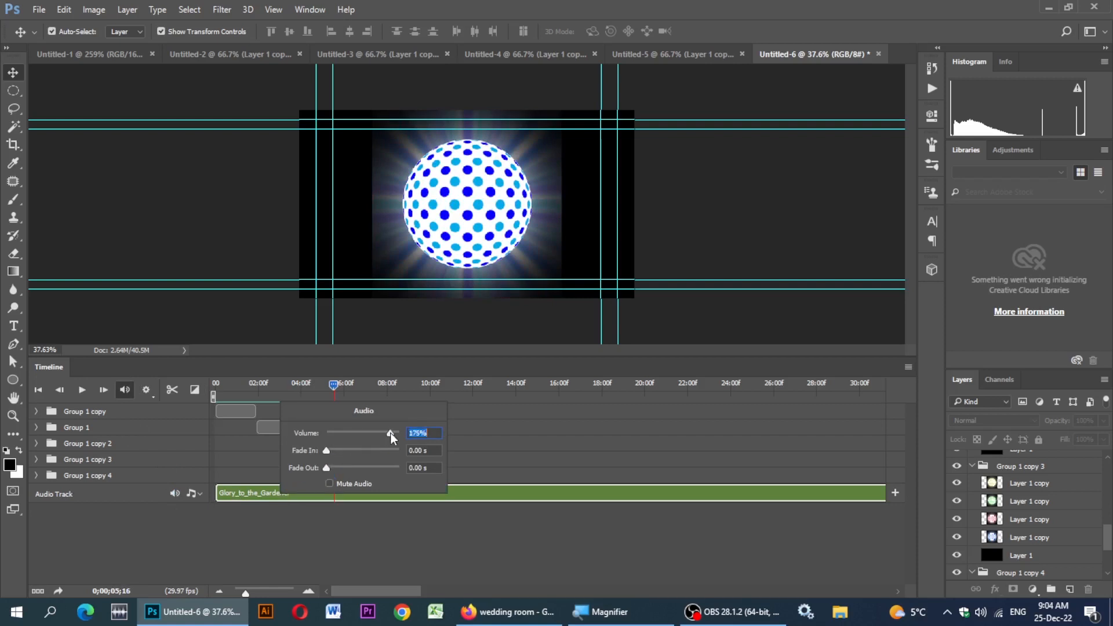
{"action": "left_click", "coordinate": [524, 506]}
{"action": "right_click", "coordinate": [343, 497]}
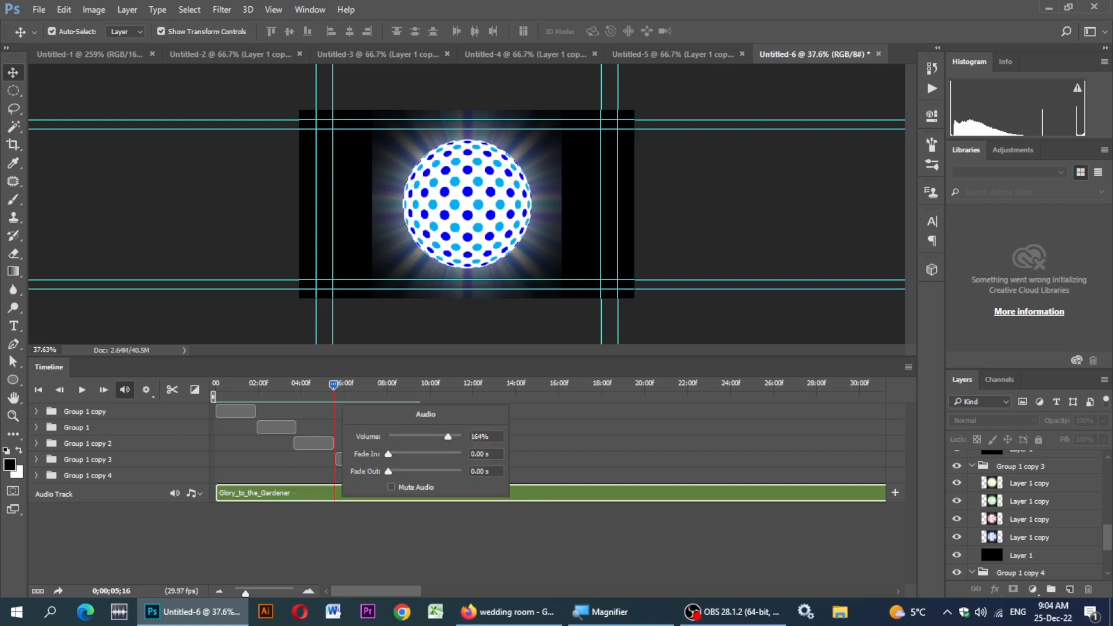
{"action": "left_click_drag", "start_coordinate": [454, 435], "coordinate": [450, 437]}
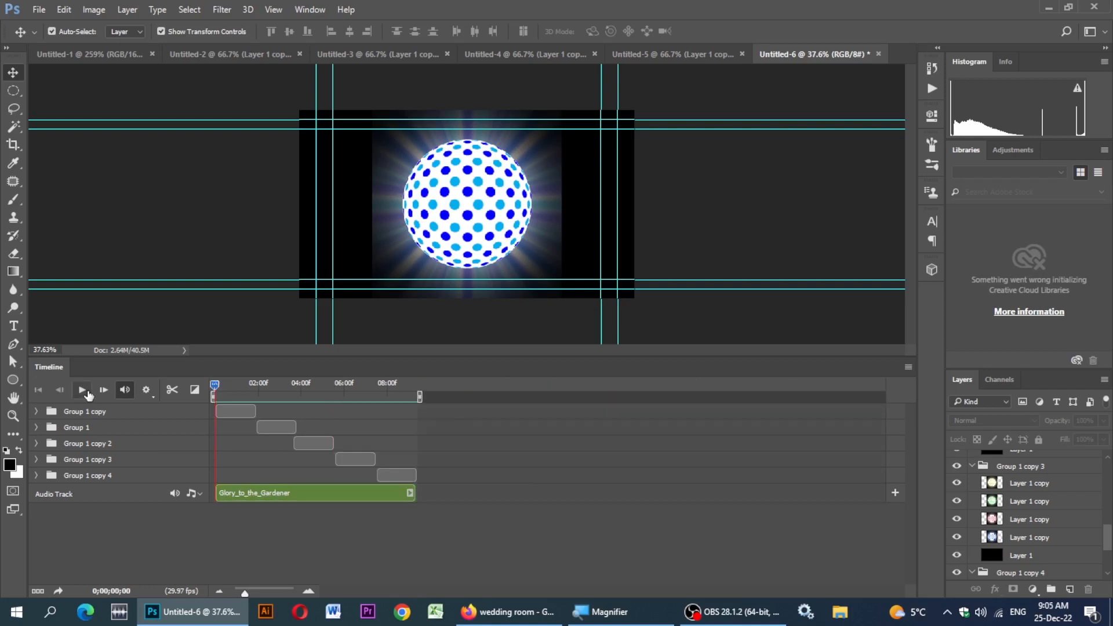
- Play the animation with the trimmed audio and return the playhead to the first frame
{"action": "left_click", "coordinate": [87, 392]}
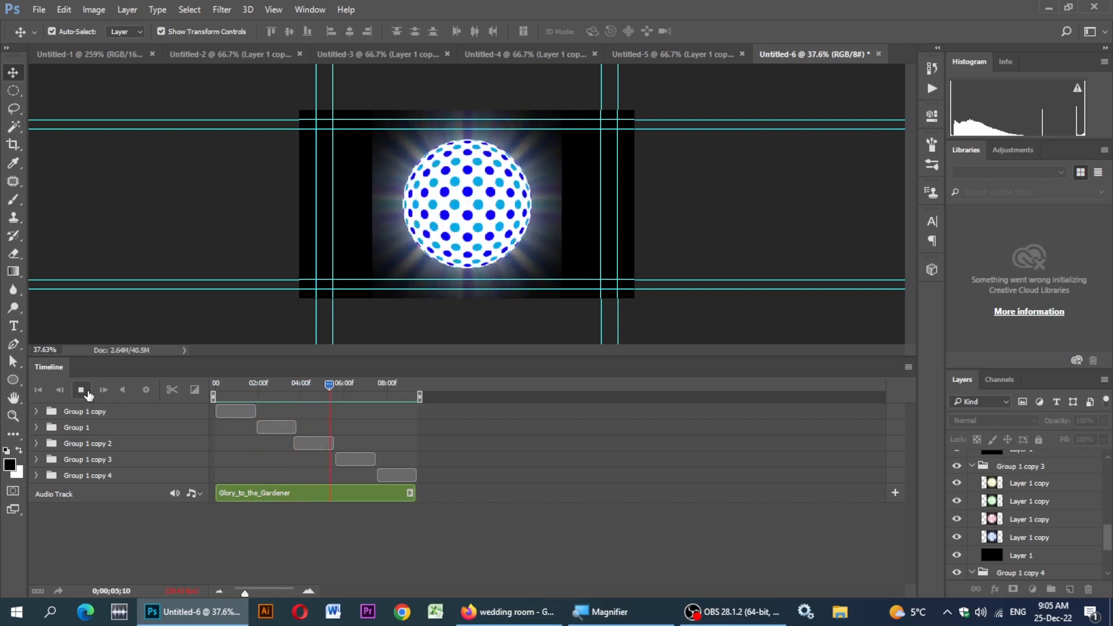
{"action": "left_click", "coordinate": [378, 386]}
{"action": "left_click", "coordinate": [38, 390]}
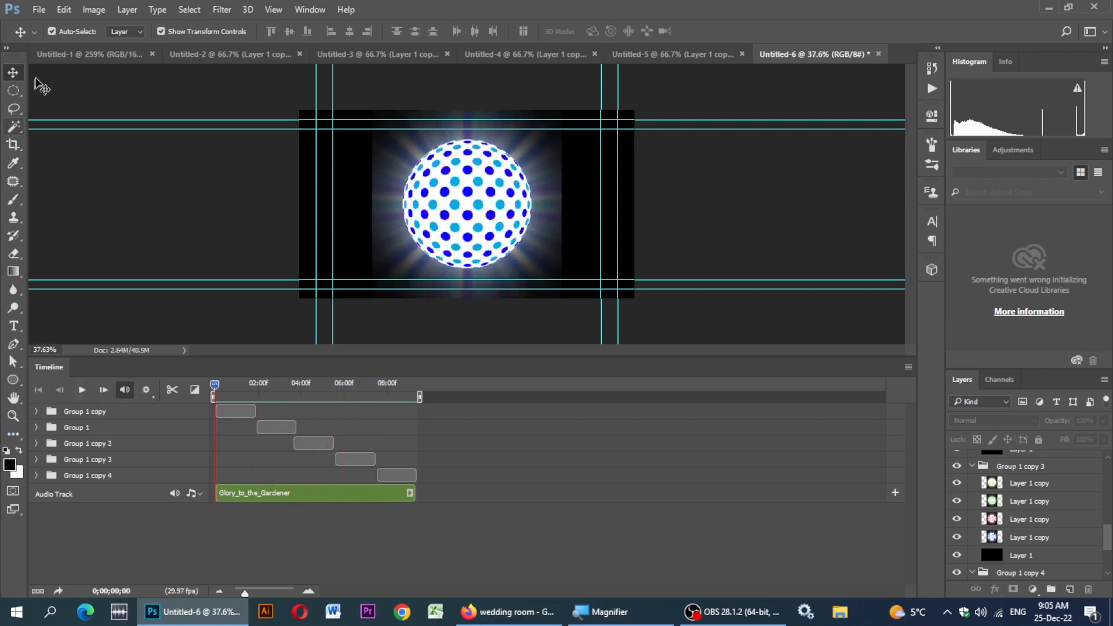
- Open the Render Video settings and name the output file "pattern glow video"
{"action": "left_click", "coordinate": [38, 10]}
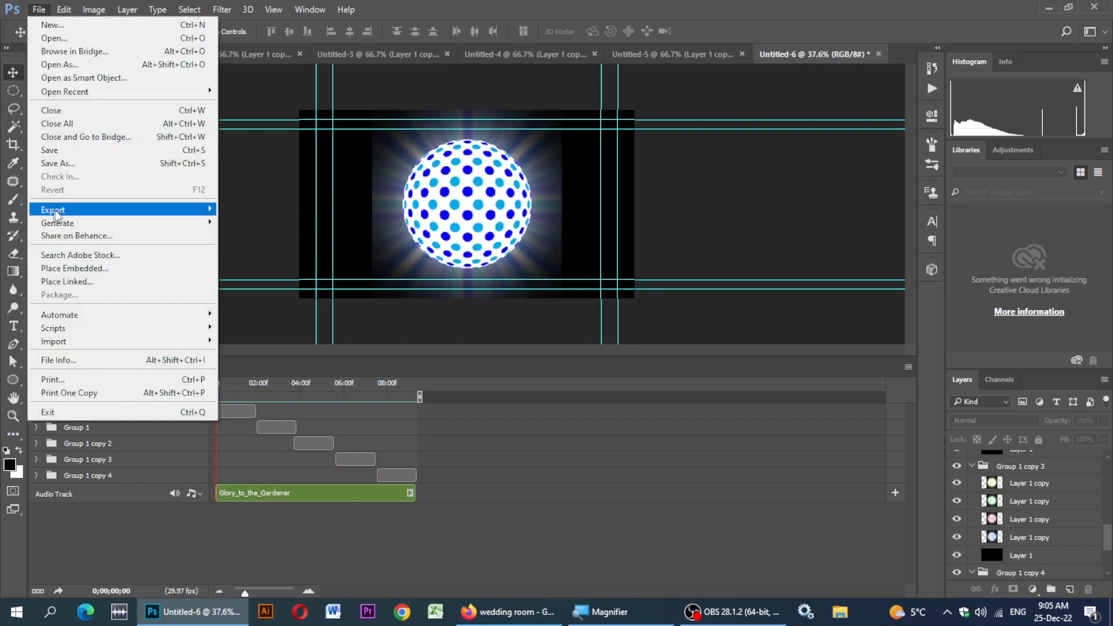
{"action": "mouse_move", "coordinate": [176, 211]}
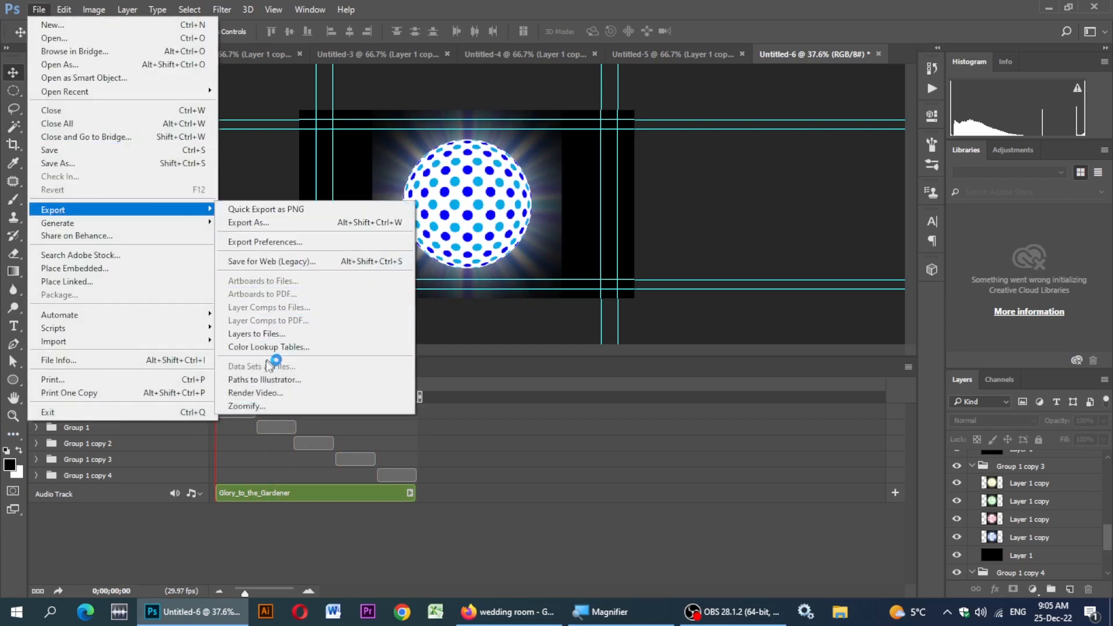
{"action": "left_click", "coordinate": [266, 394]}
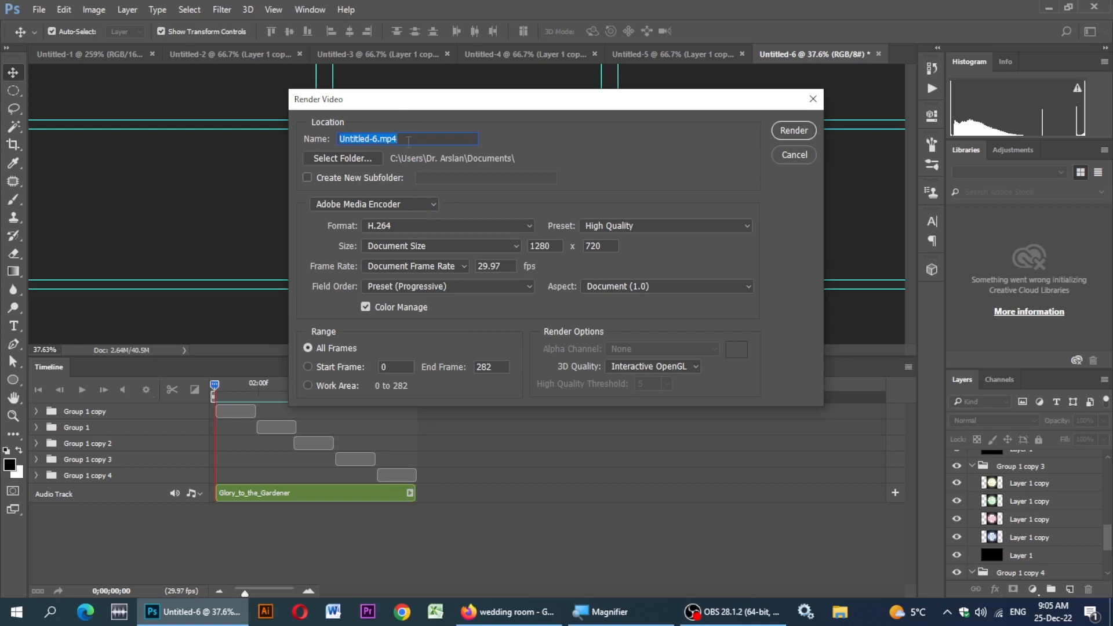
{"action": "type", "text": "pattern glow video"}
- Choose the Desktop as the render folder and use Adobe Media Encoder for the output
{"action": "left_click", "coordinate": [365, 160]}
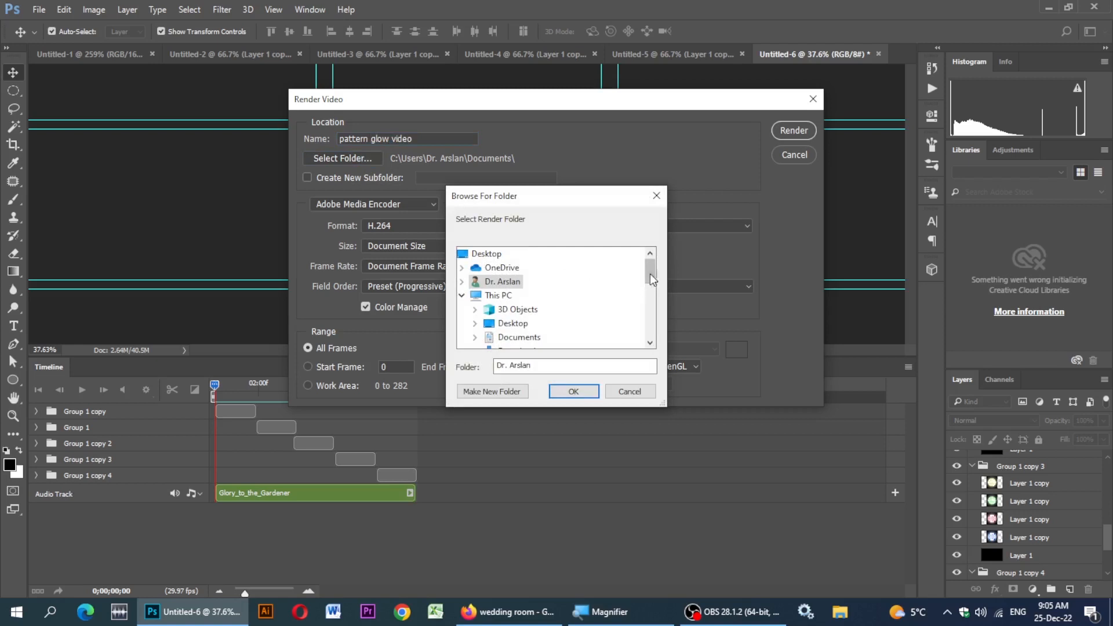
{"action": "left_click_drag", "start_coordinate": [653, 270], "coordinate": [654, 263]}
{"action": "left_click", "coordinate": [489, 255]}
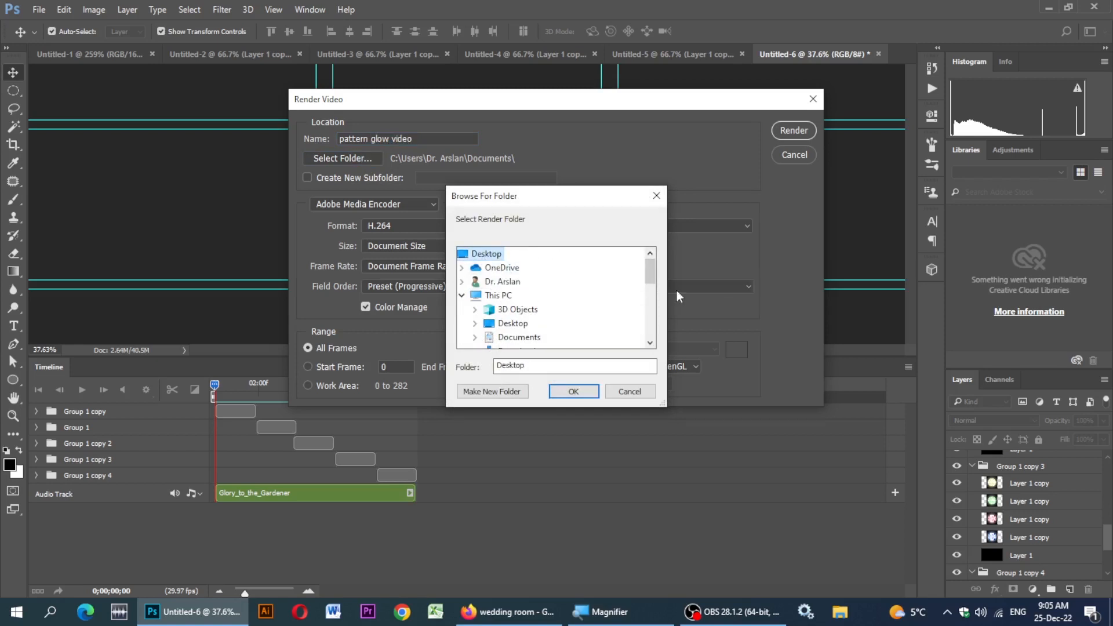
{"action": "scroll", "coordinate": [646, 271], "scroll_direction": "down", "scroll_amount": 3}
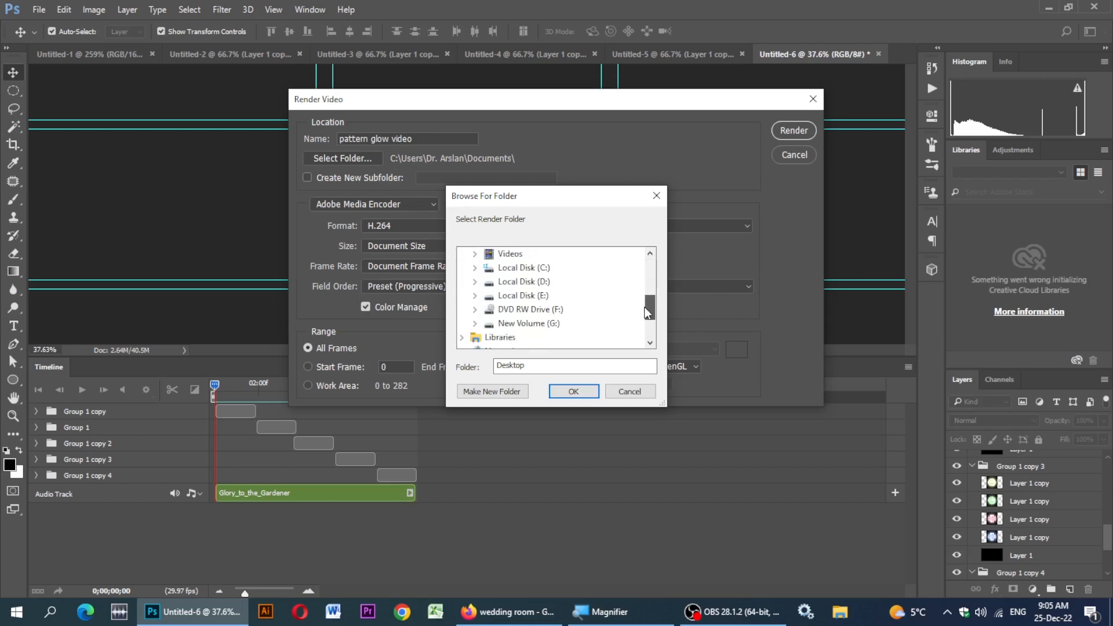
{"action": "left_click", "coordinate": [566, 390]}
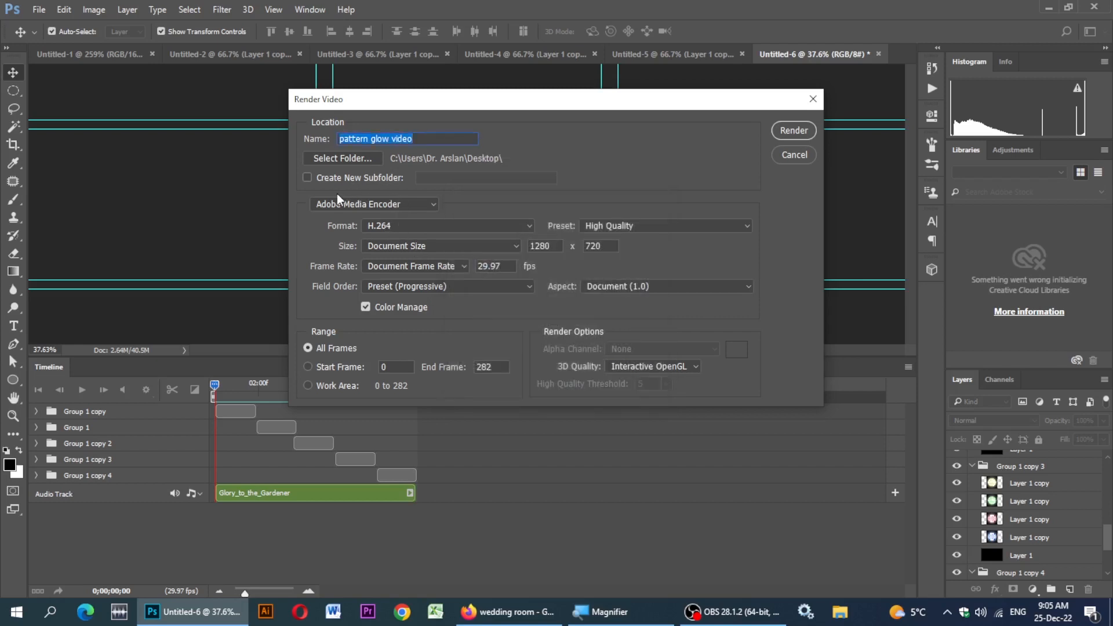
{"action": "left_click", "coordinate": [380, 206]}
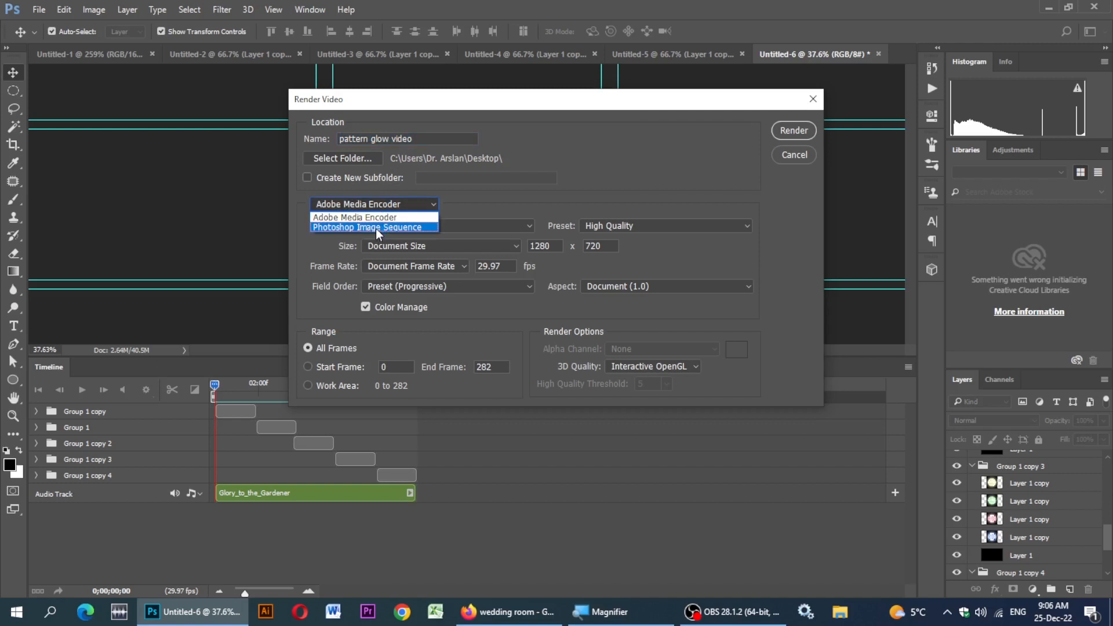
{"action": "left_click", "coordinate": [375, 217]}
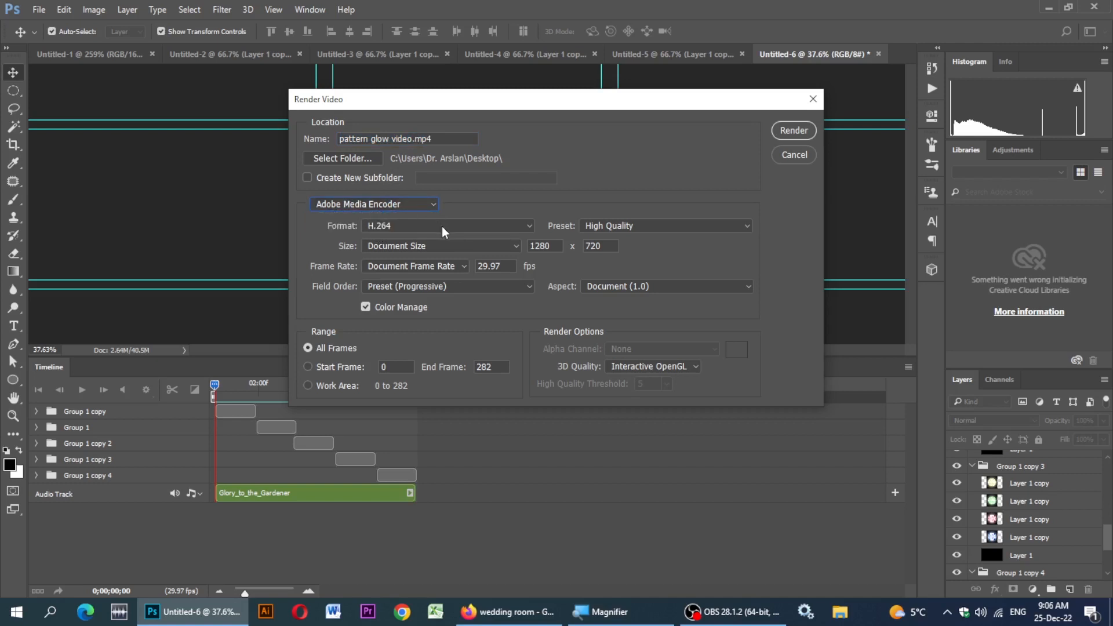
- Try the YouTube HD 1080p 29.97 preset for the H.264 output
{"action": "left_click", "coordinate": [646, 228]}
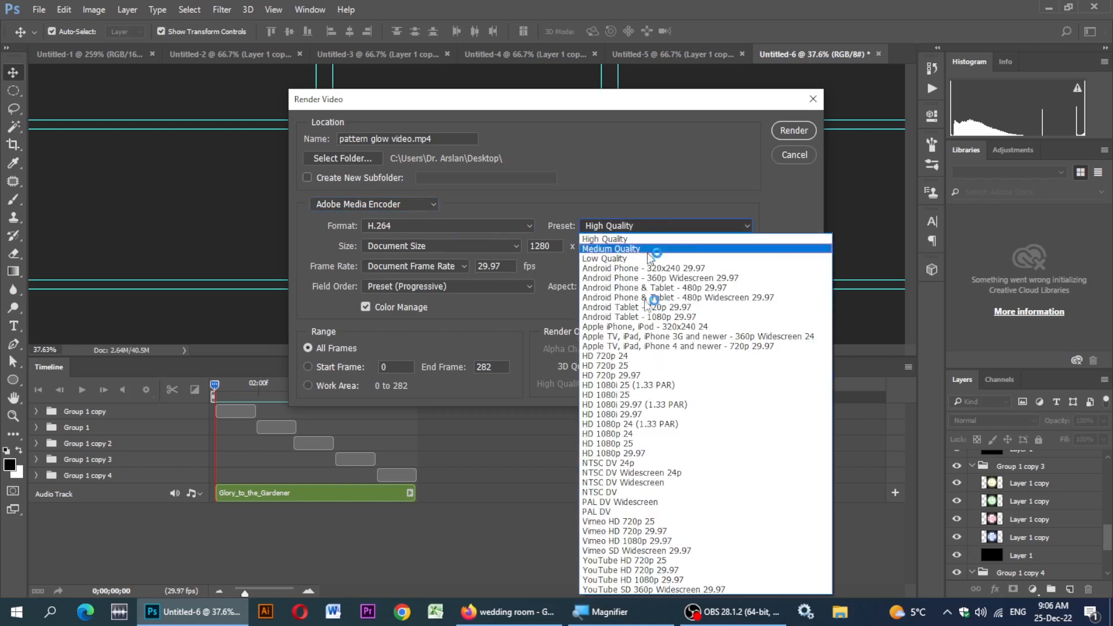
{"action": "left_click", "coordinate": [616, 381]}
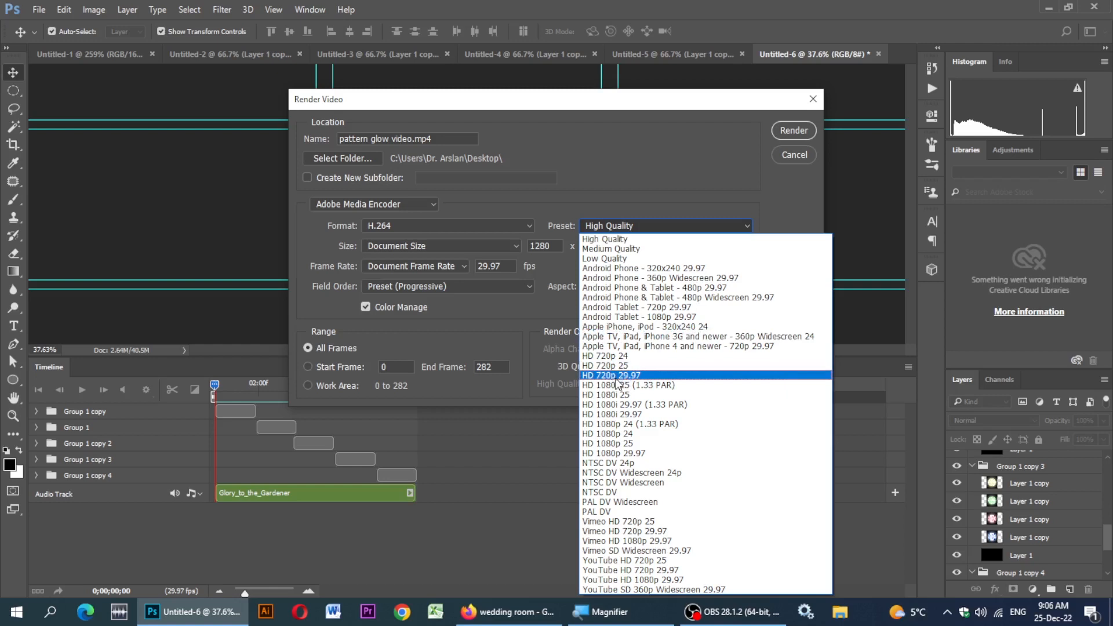
{"action": "left_click", "coordinate": [618, 382]}
{"action": "left_click", "coordinate": [636, 581]}
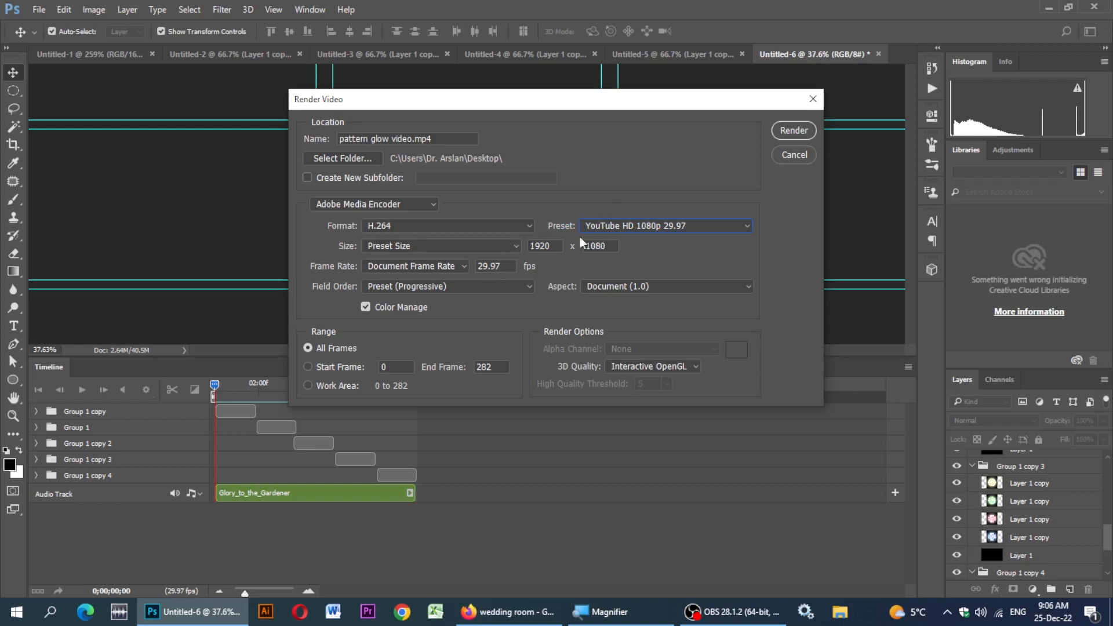
- Set the preset to YouTube HD 720p 29.97, keep the preset progressive field order and render the video
{"action": "left_click", "coordinate": [615, 225]}
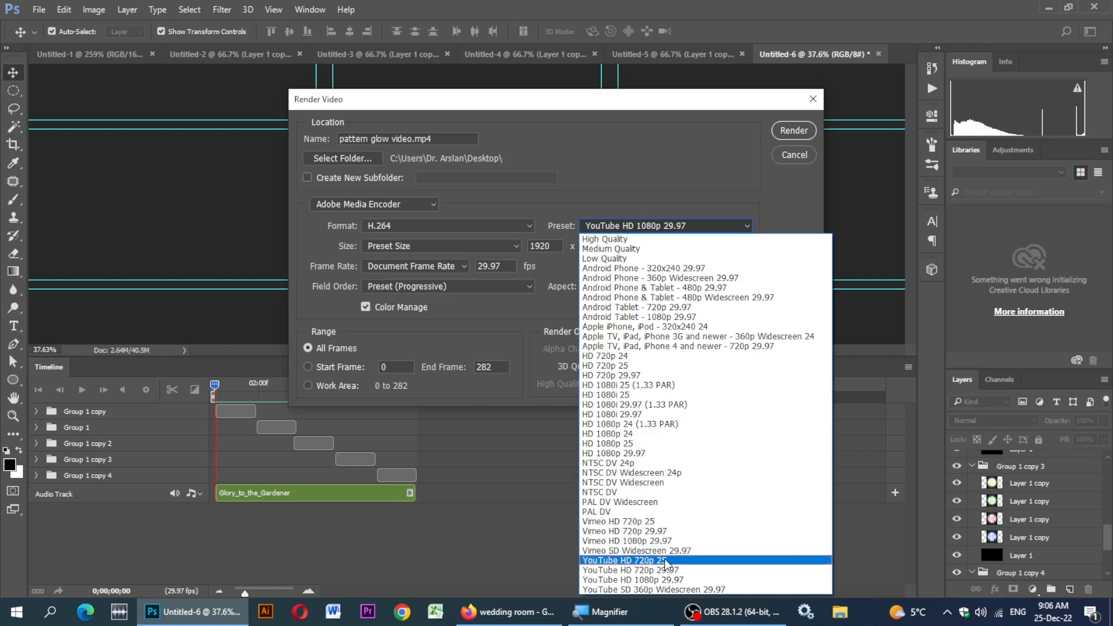
{"action": "left_click", "coordinate": [643, 570]}
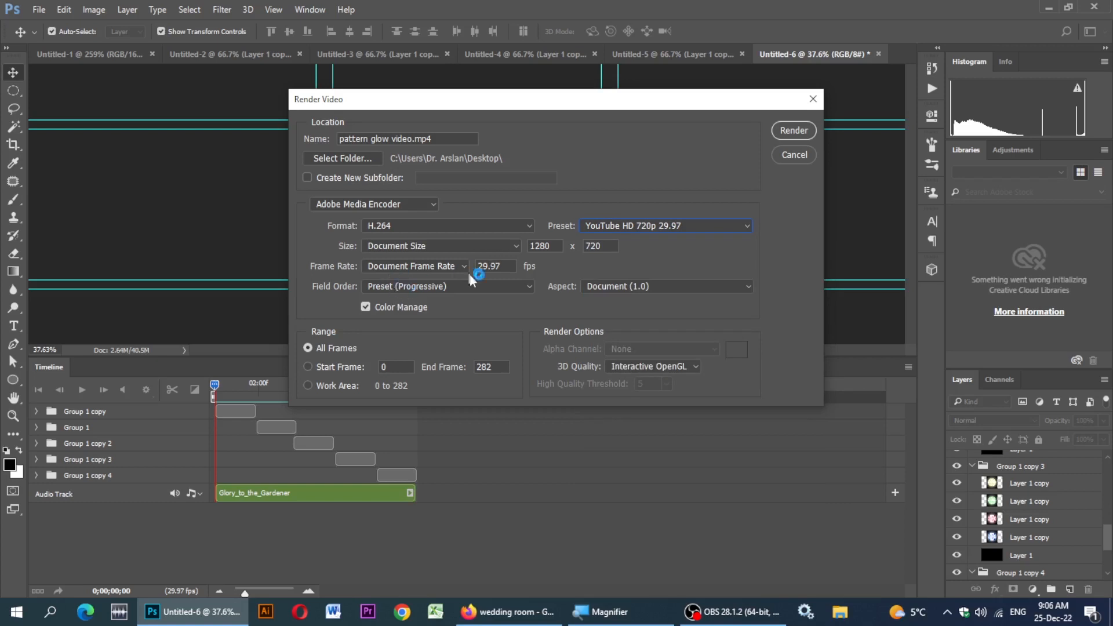
{"action": "left_click", "coordinate": [528, 285]}
{"action": "left_click", "coordinate": [528, 284]}
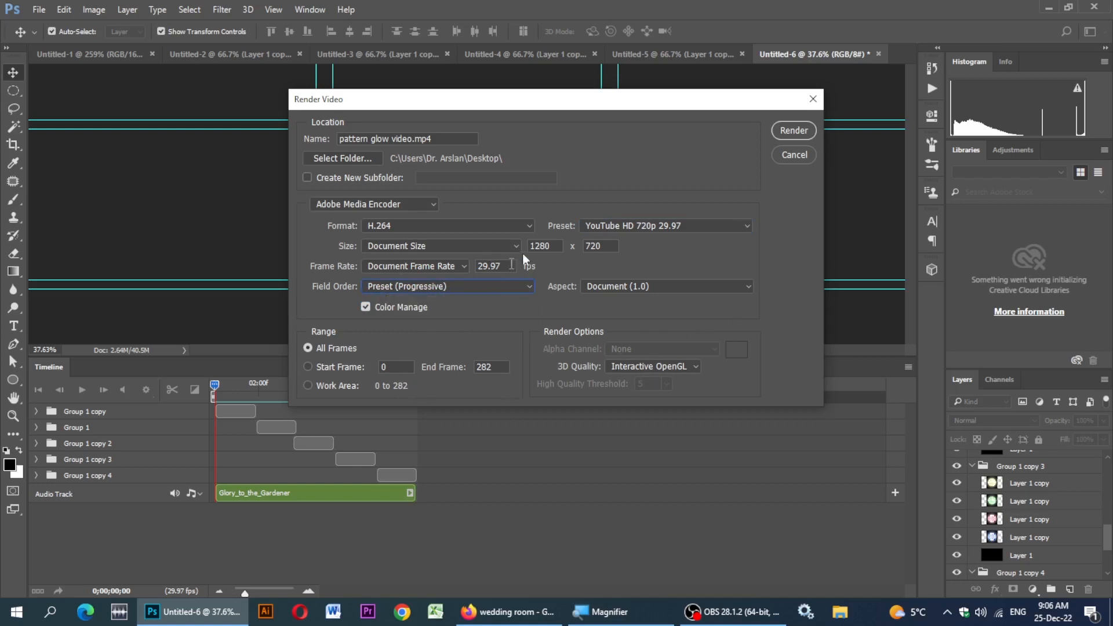
{"action": "left_click", "coordinate": [808, 126]}
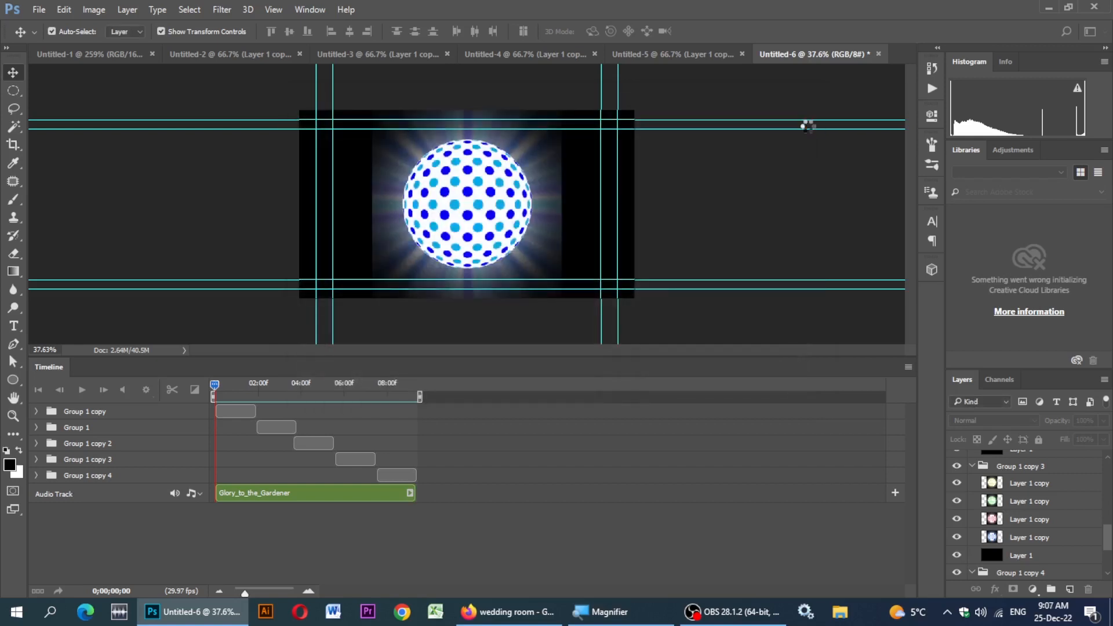